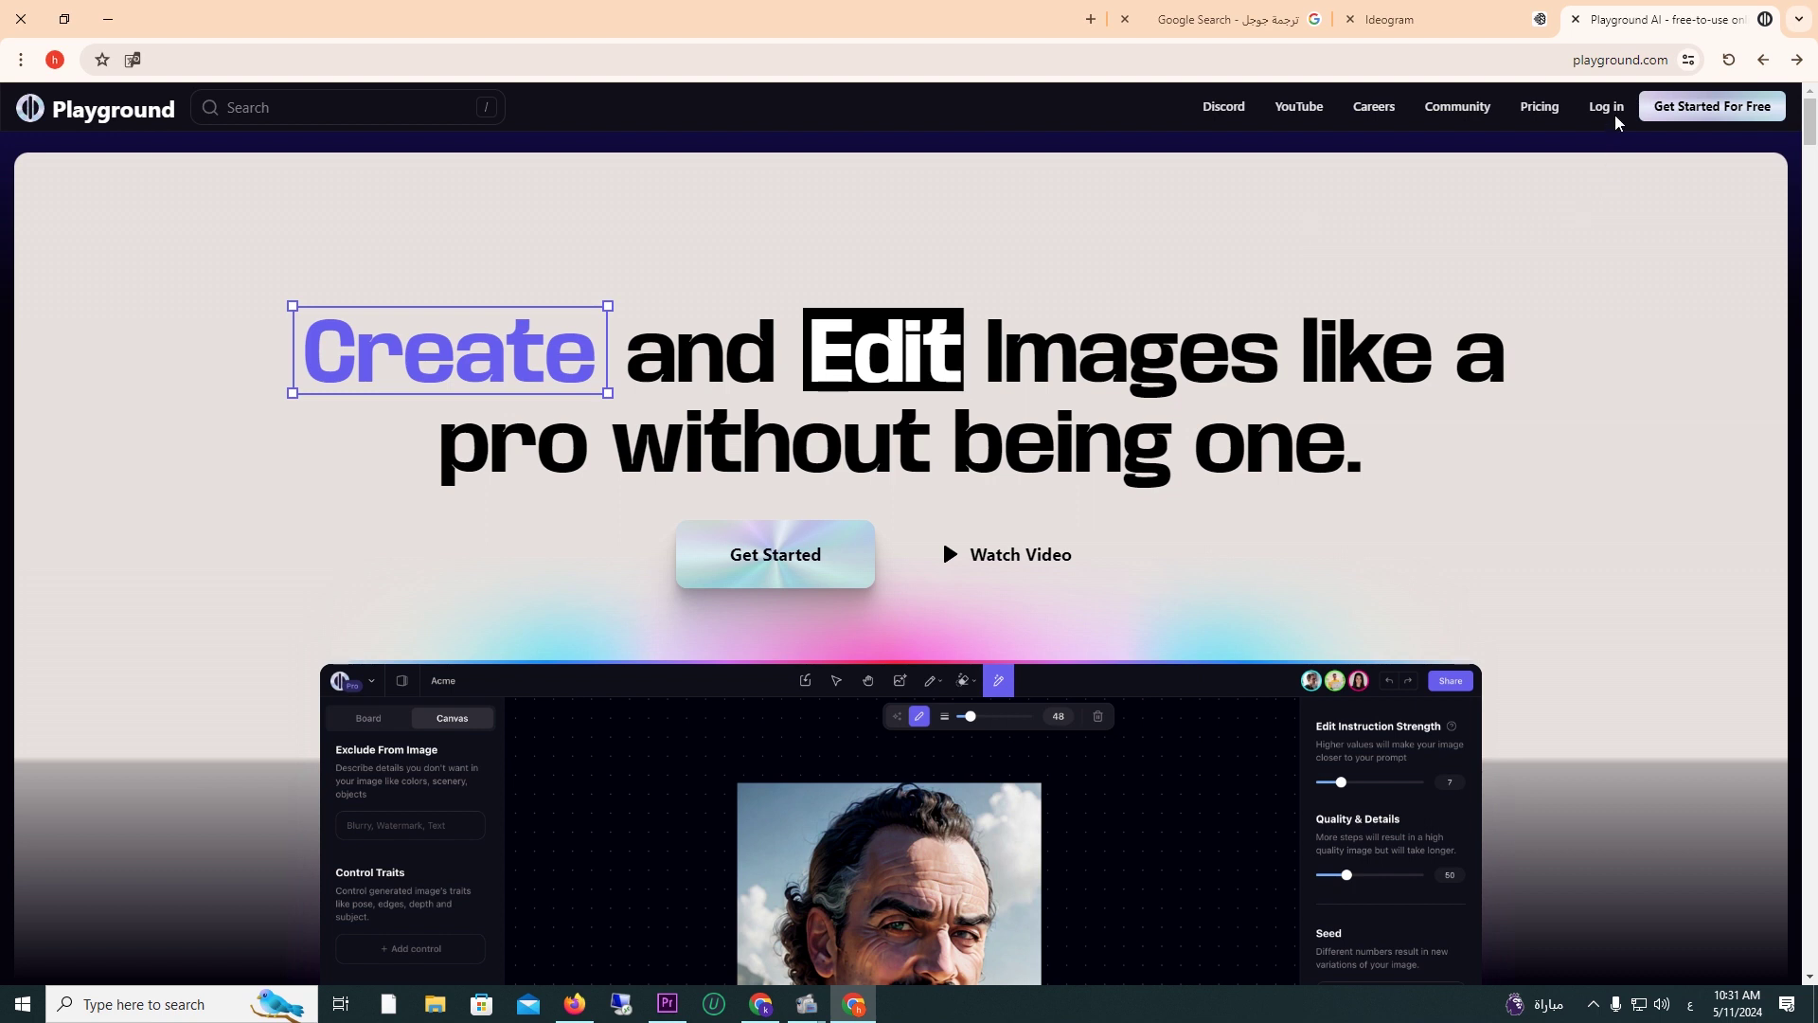
Sign in to Playground with the existing Google account and dismiss the Daily Theme announcement.
click(1734, 112)
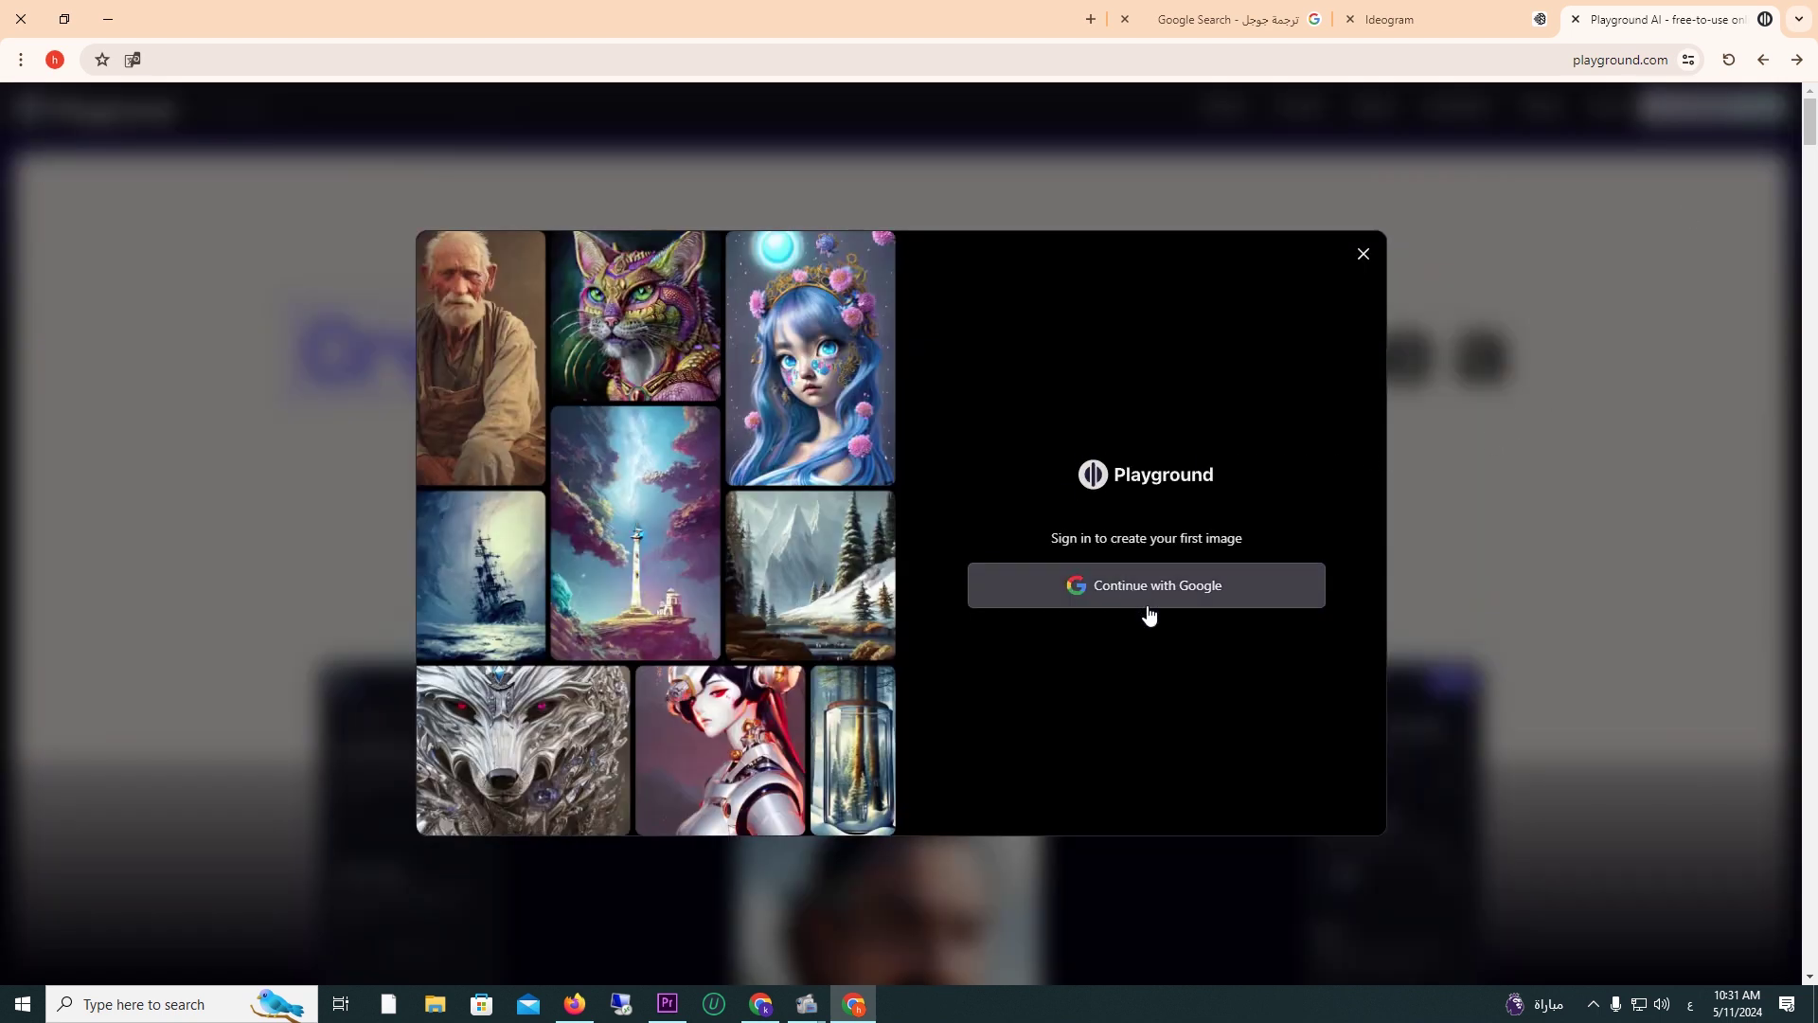
click(1208, 591)
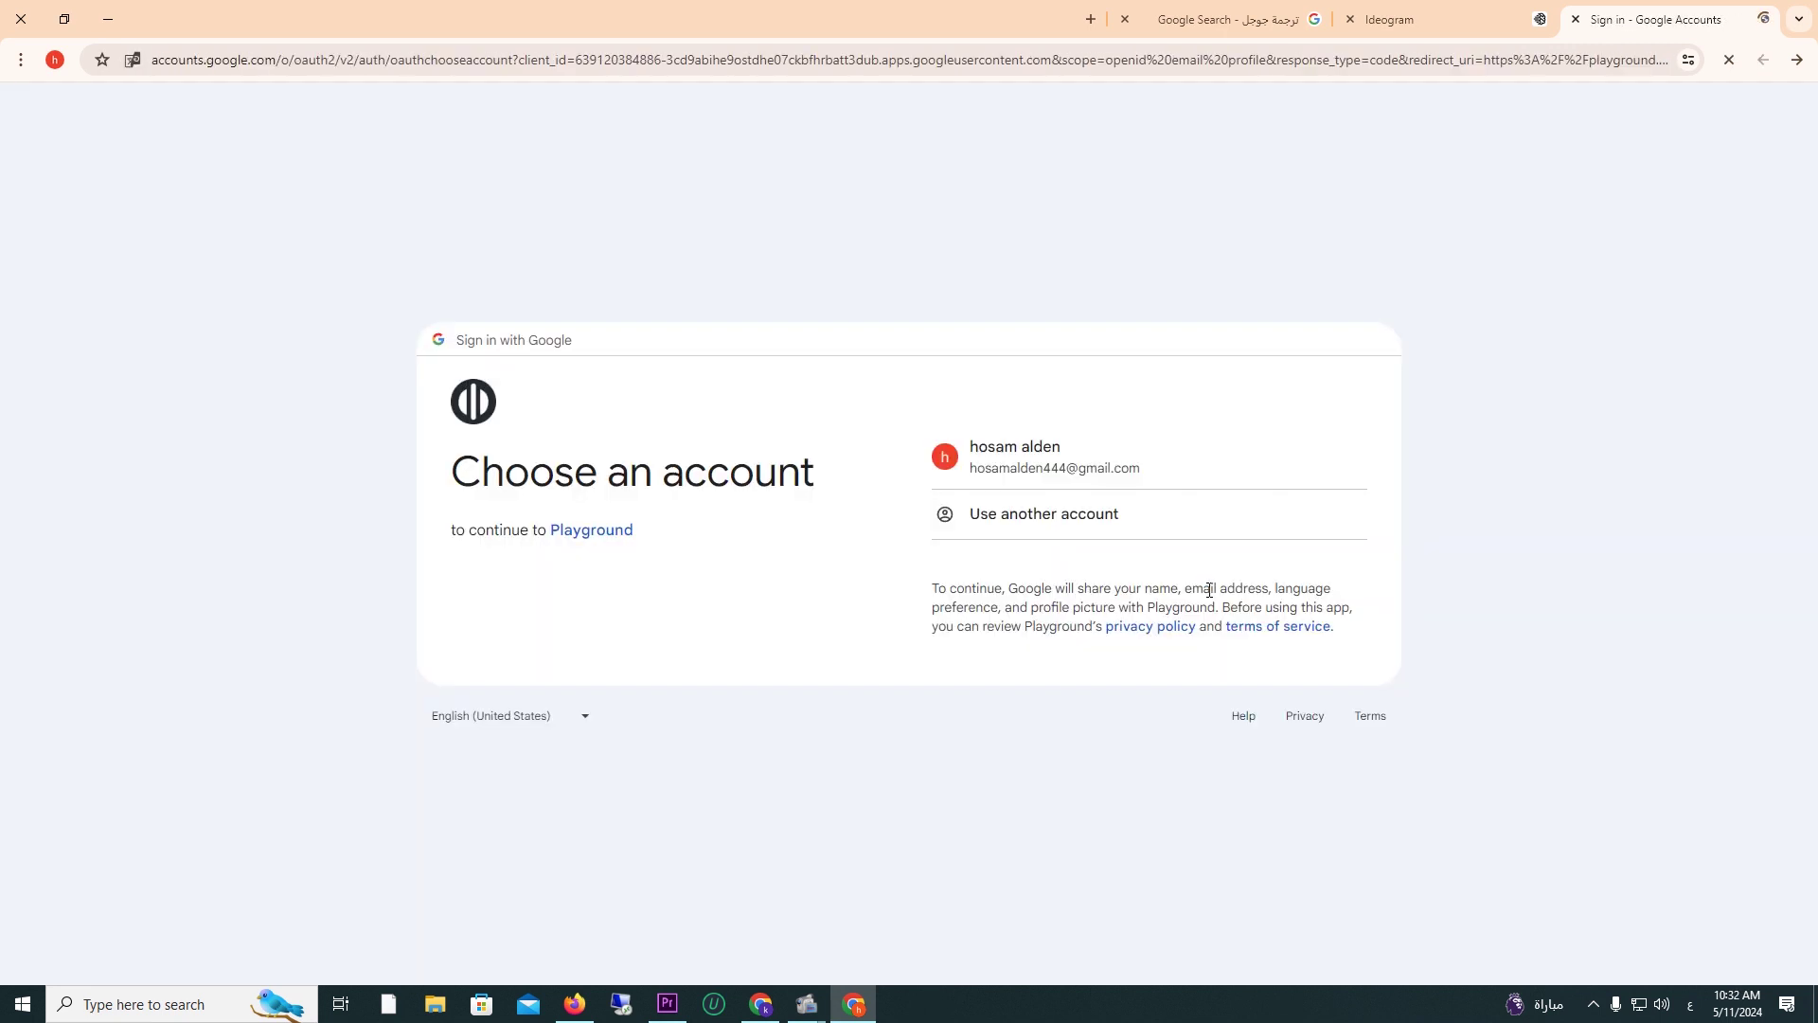
click(1047, 460)
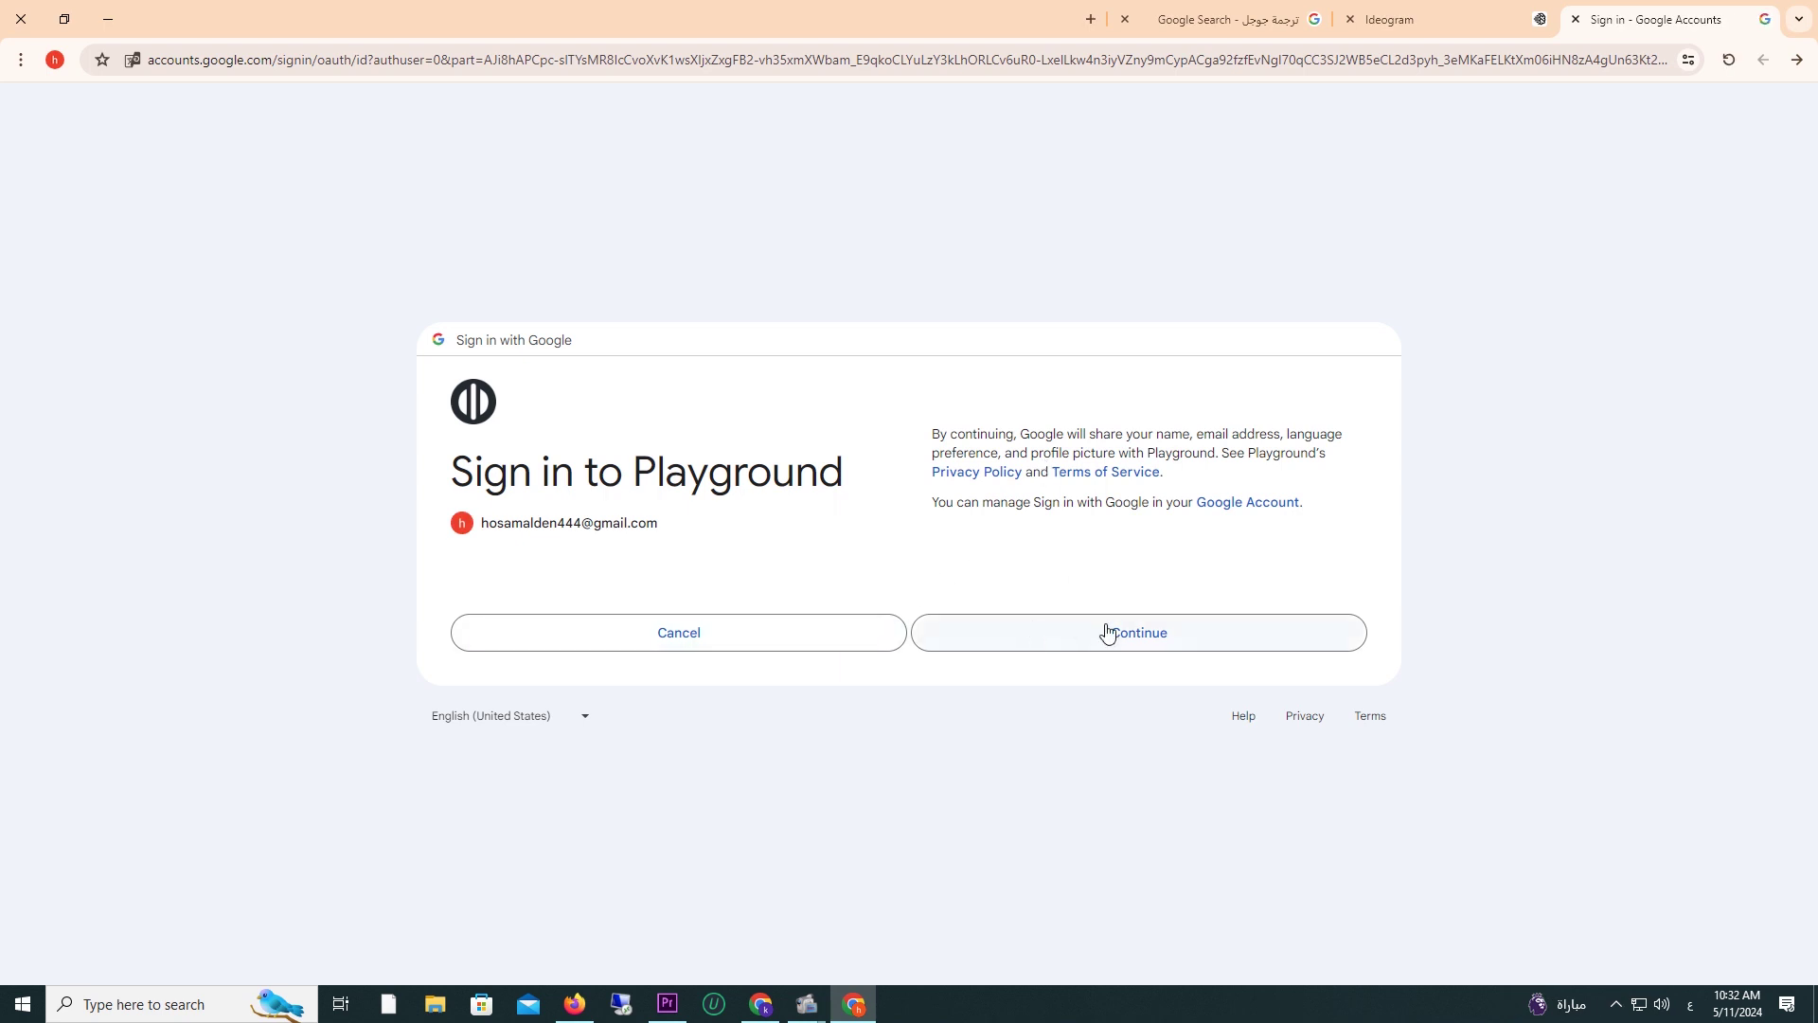
click(1133, 636)
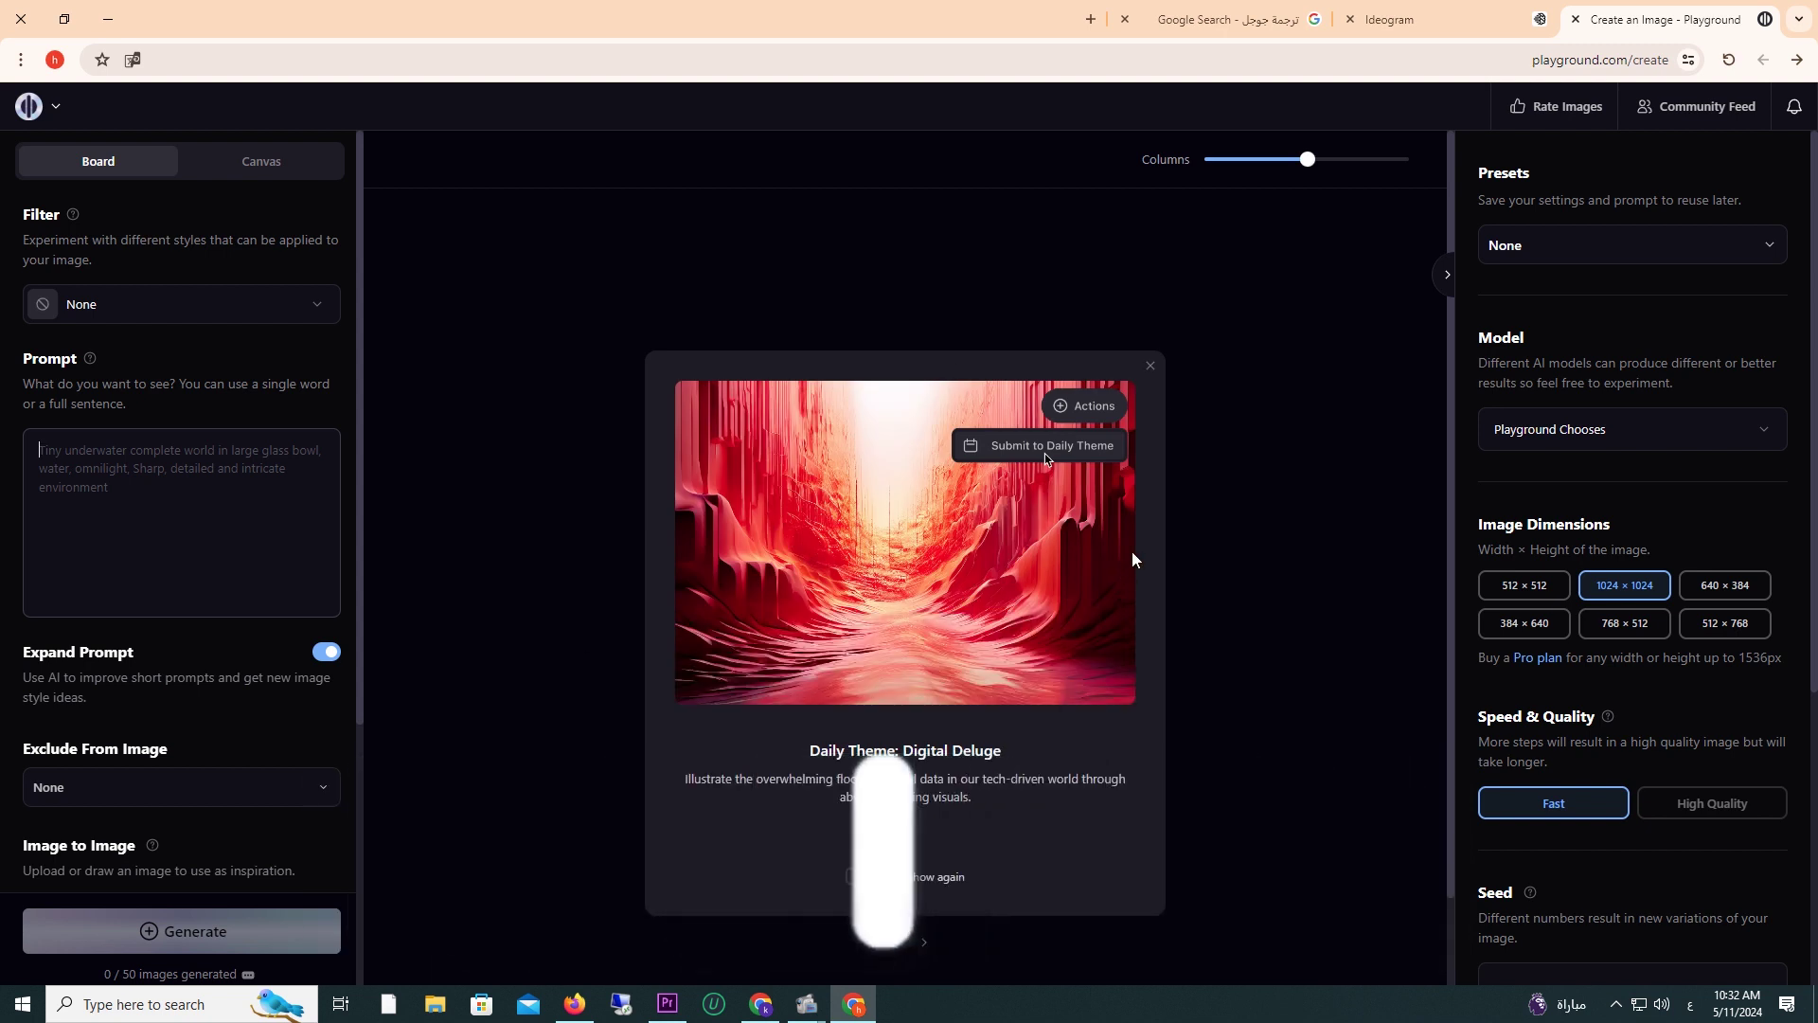
click(1150, 370)
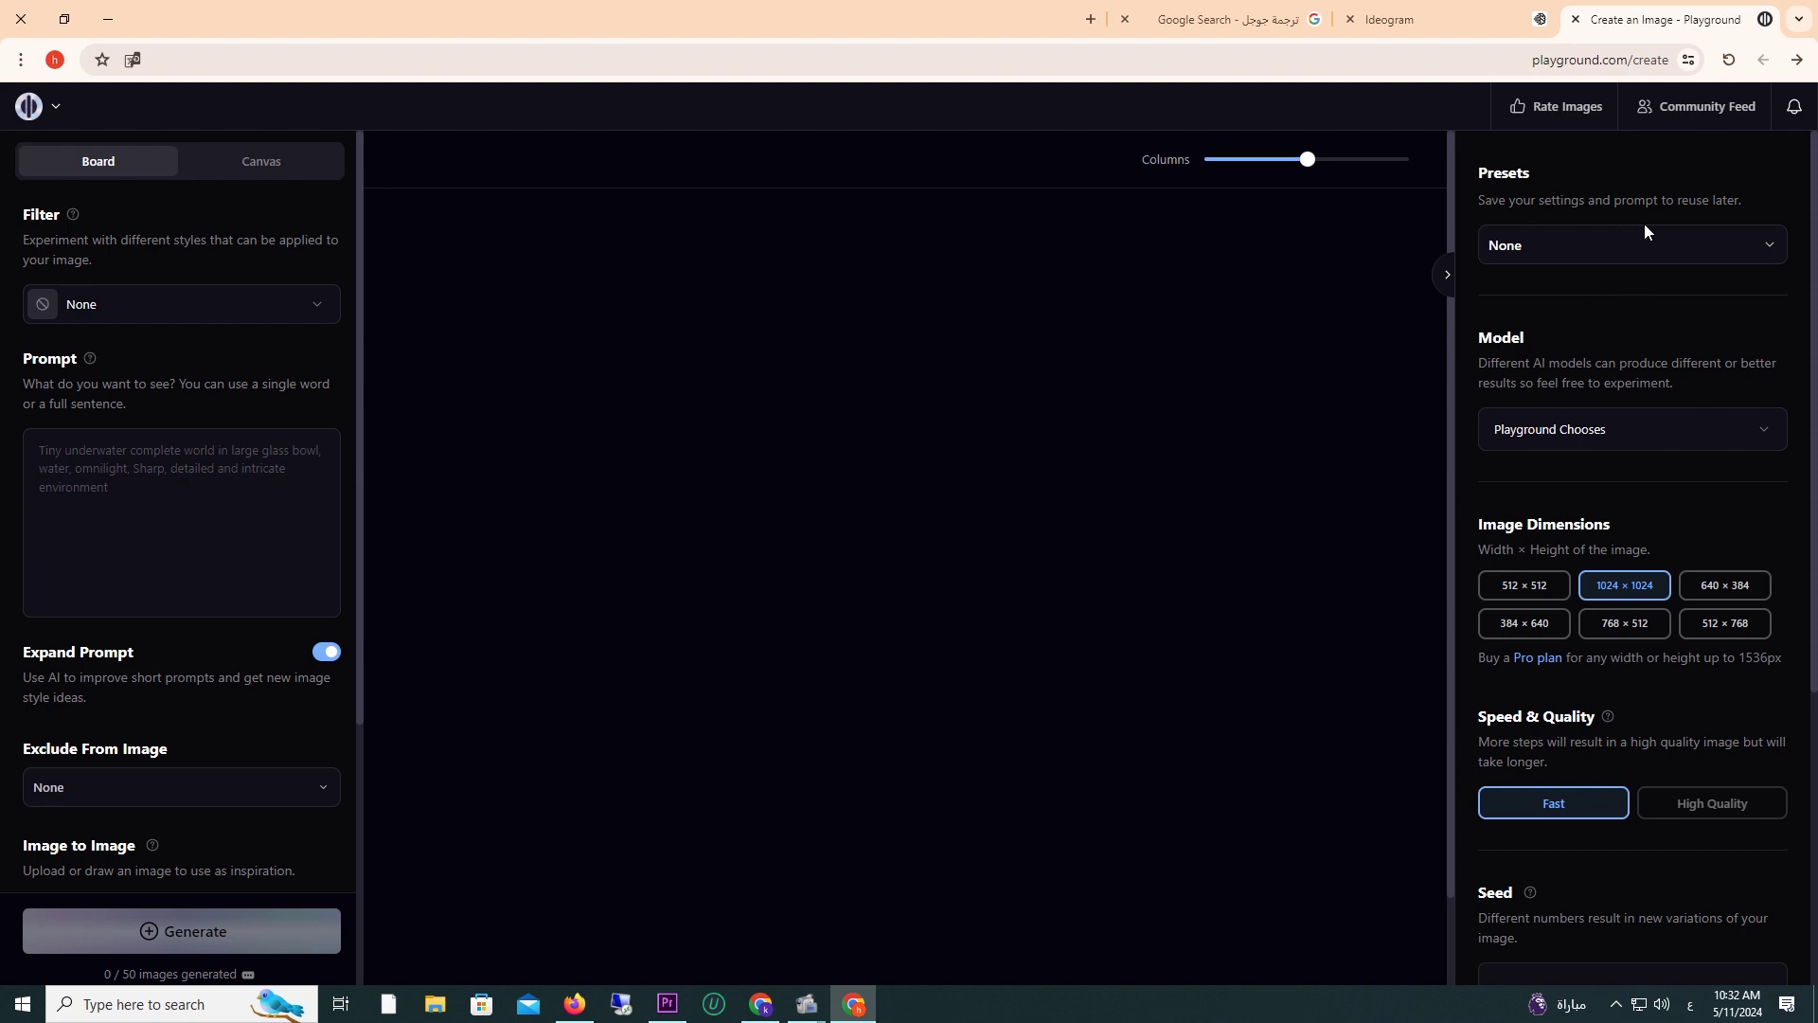
click(1766, 246)
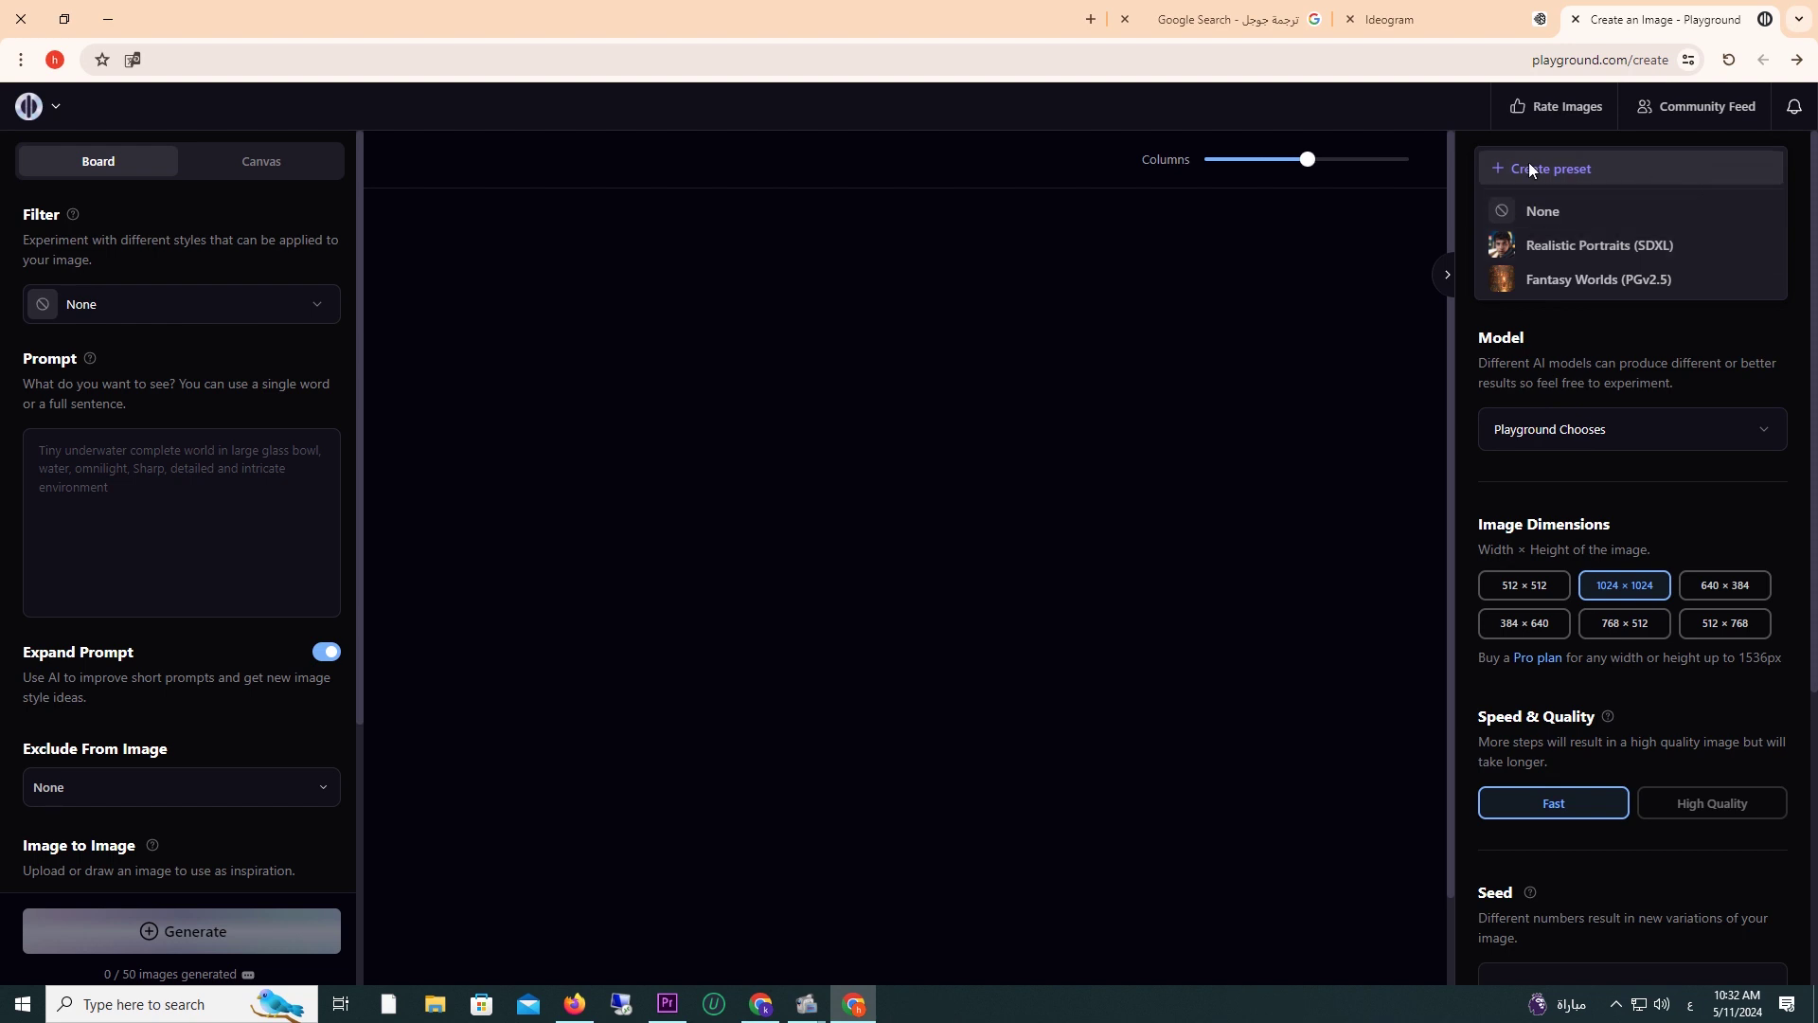
click(1345, 288)
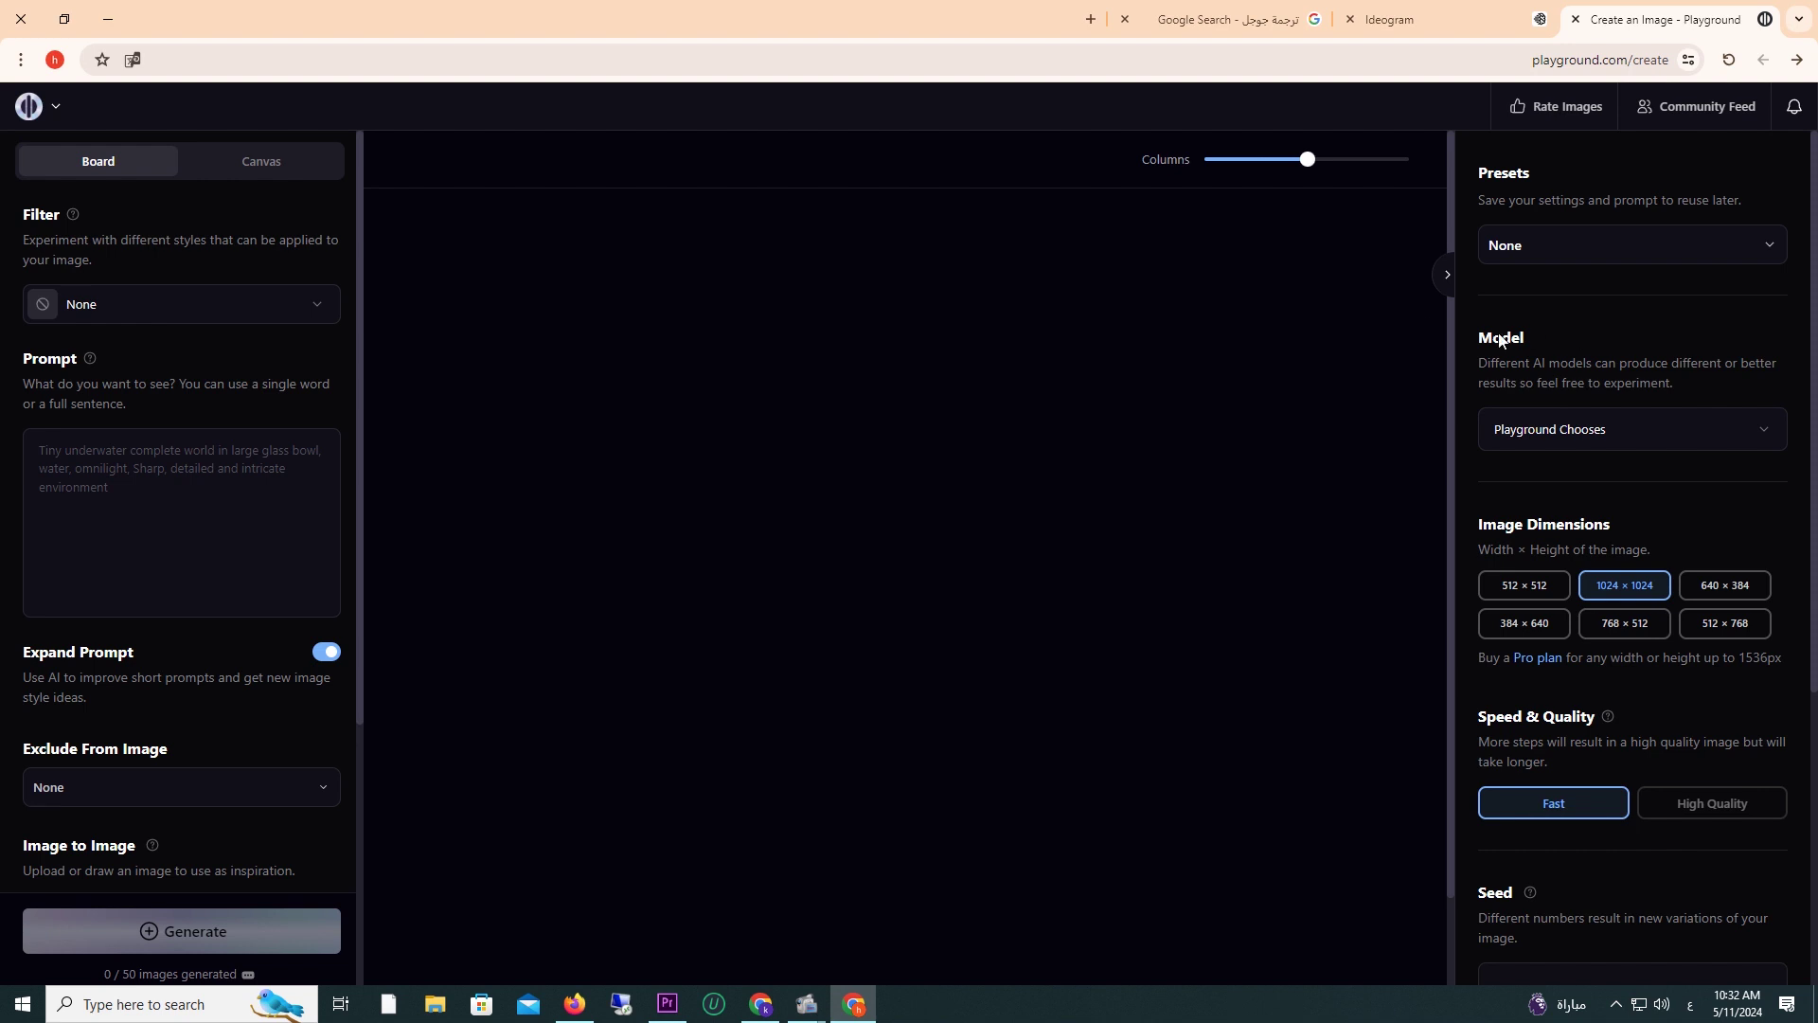
Set the model to Stable Diffusion XL and browse the filters offered for it.
click(1760, 436)
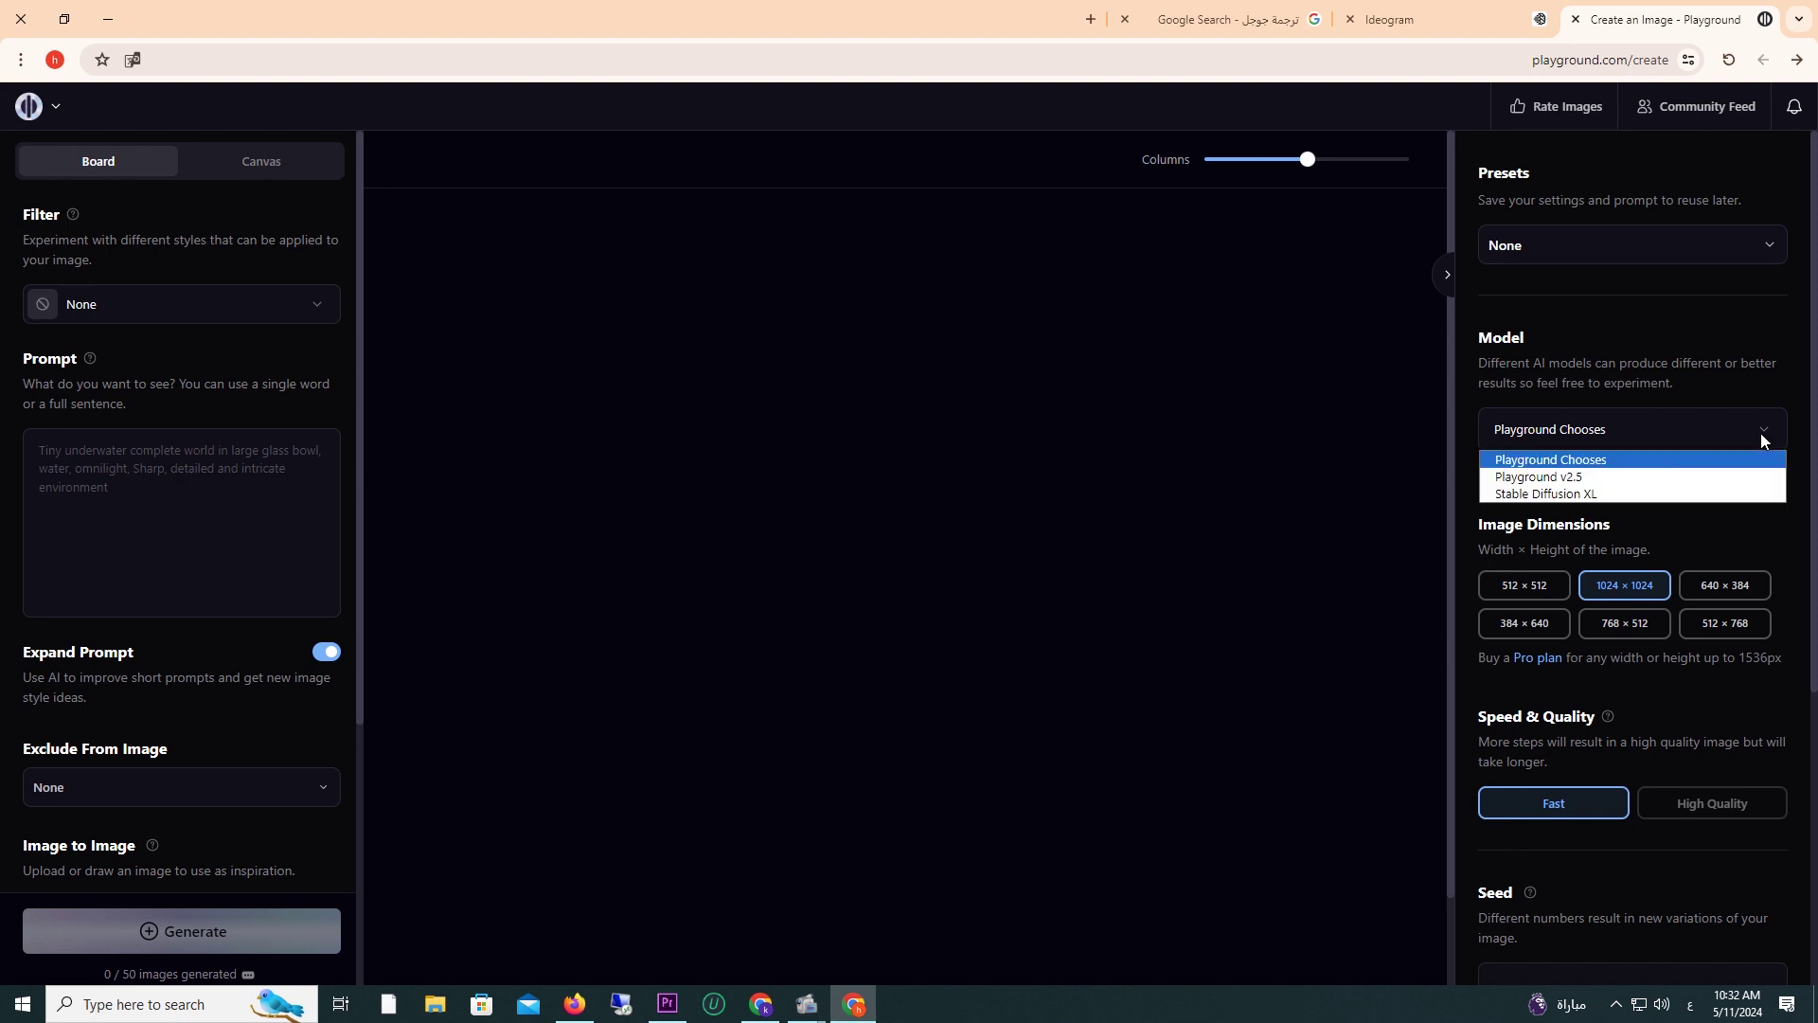
click(1594, 494)
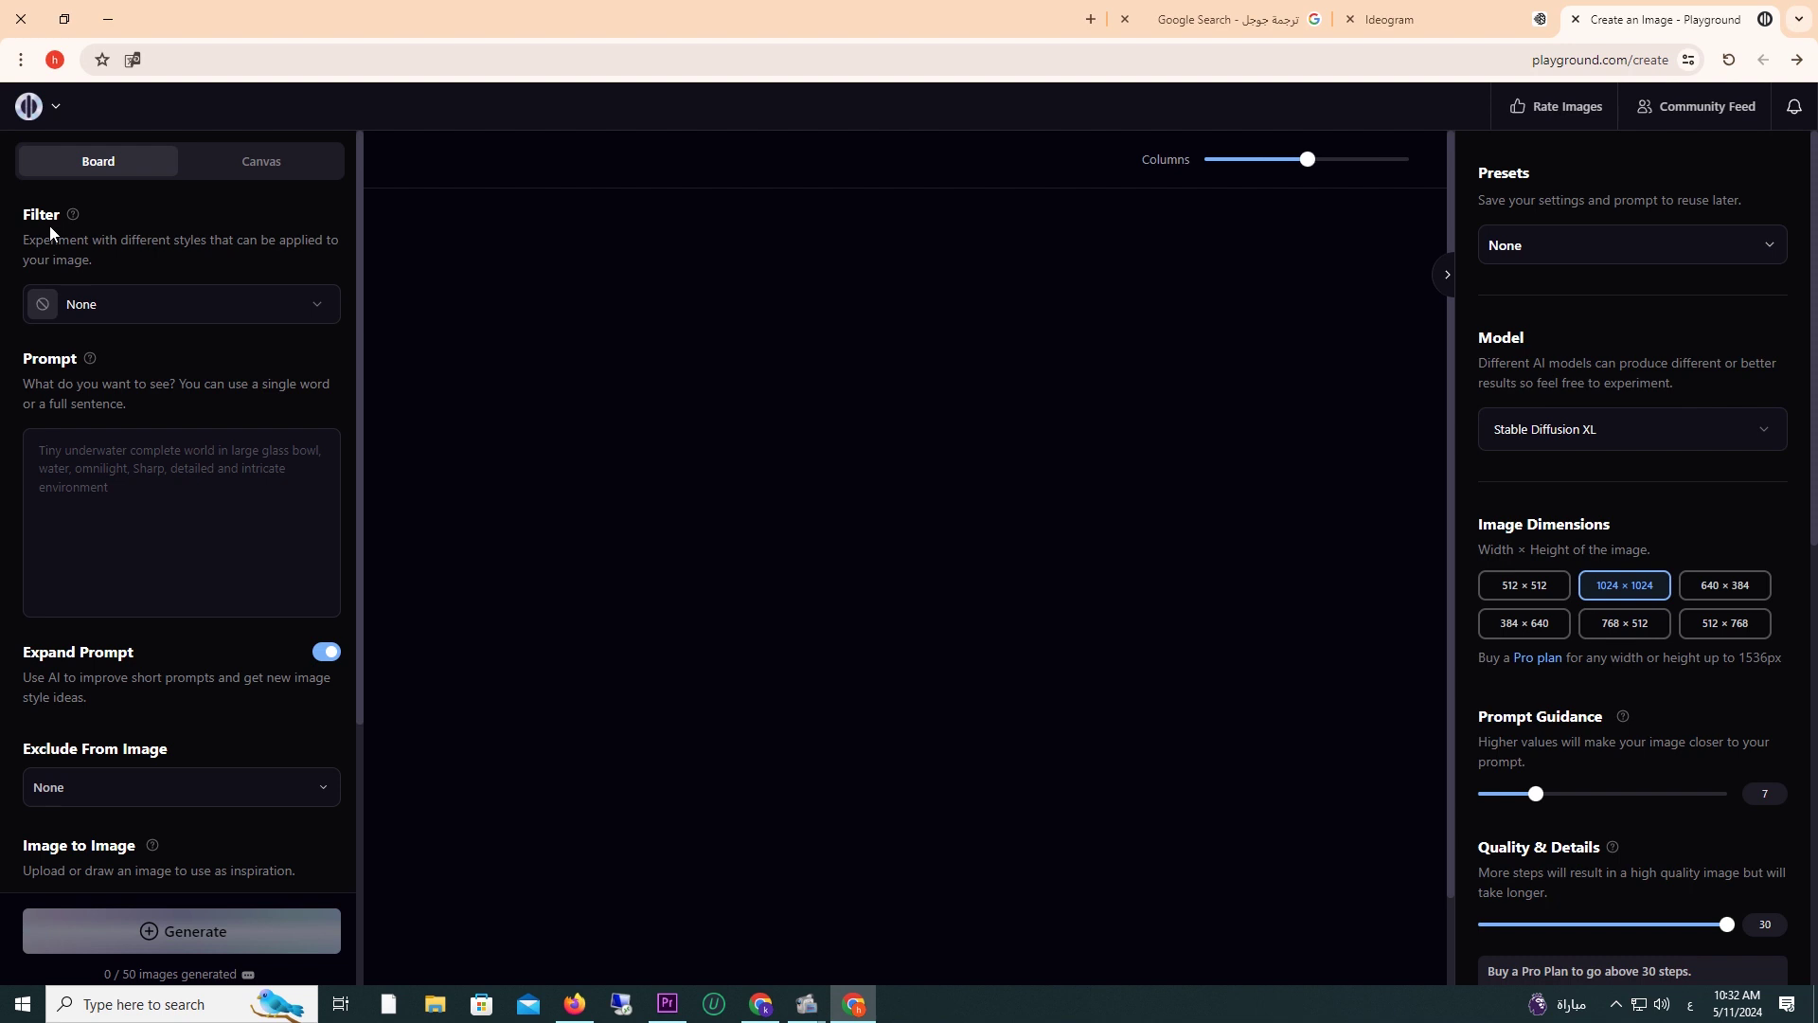
click(116, 305)
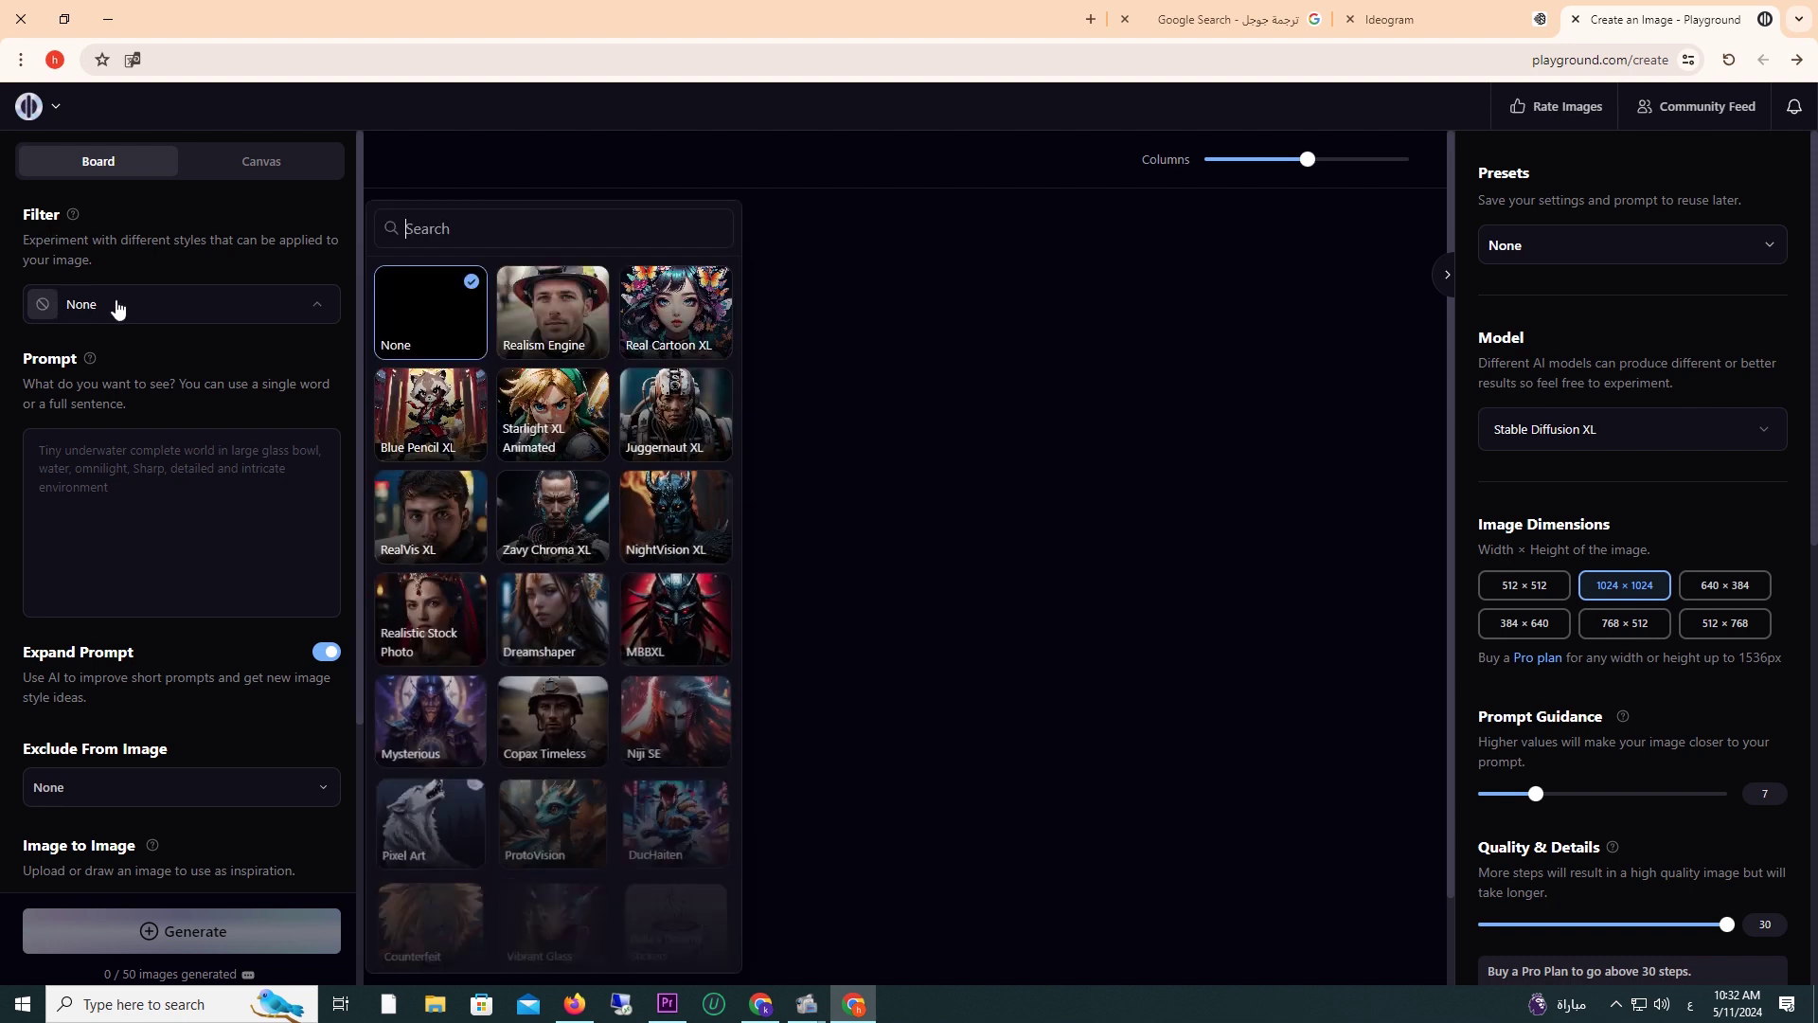
scroll(658, 459, down, 4)
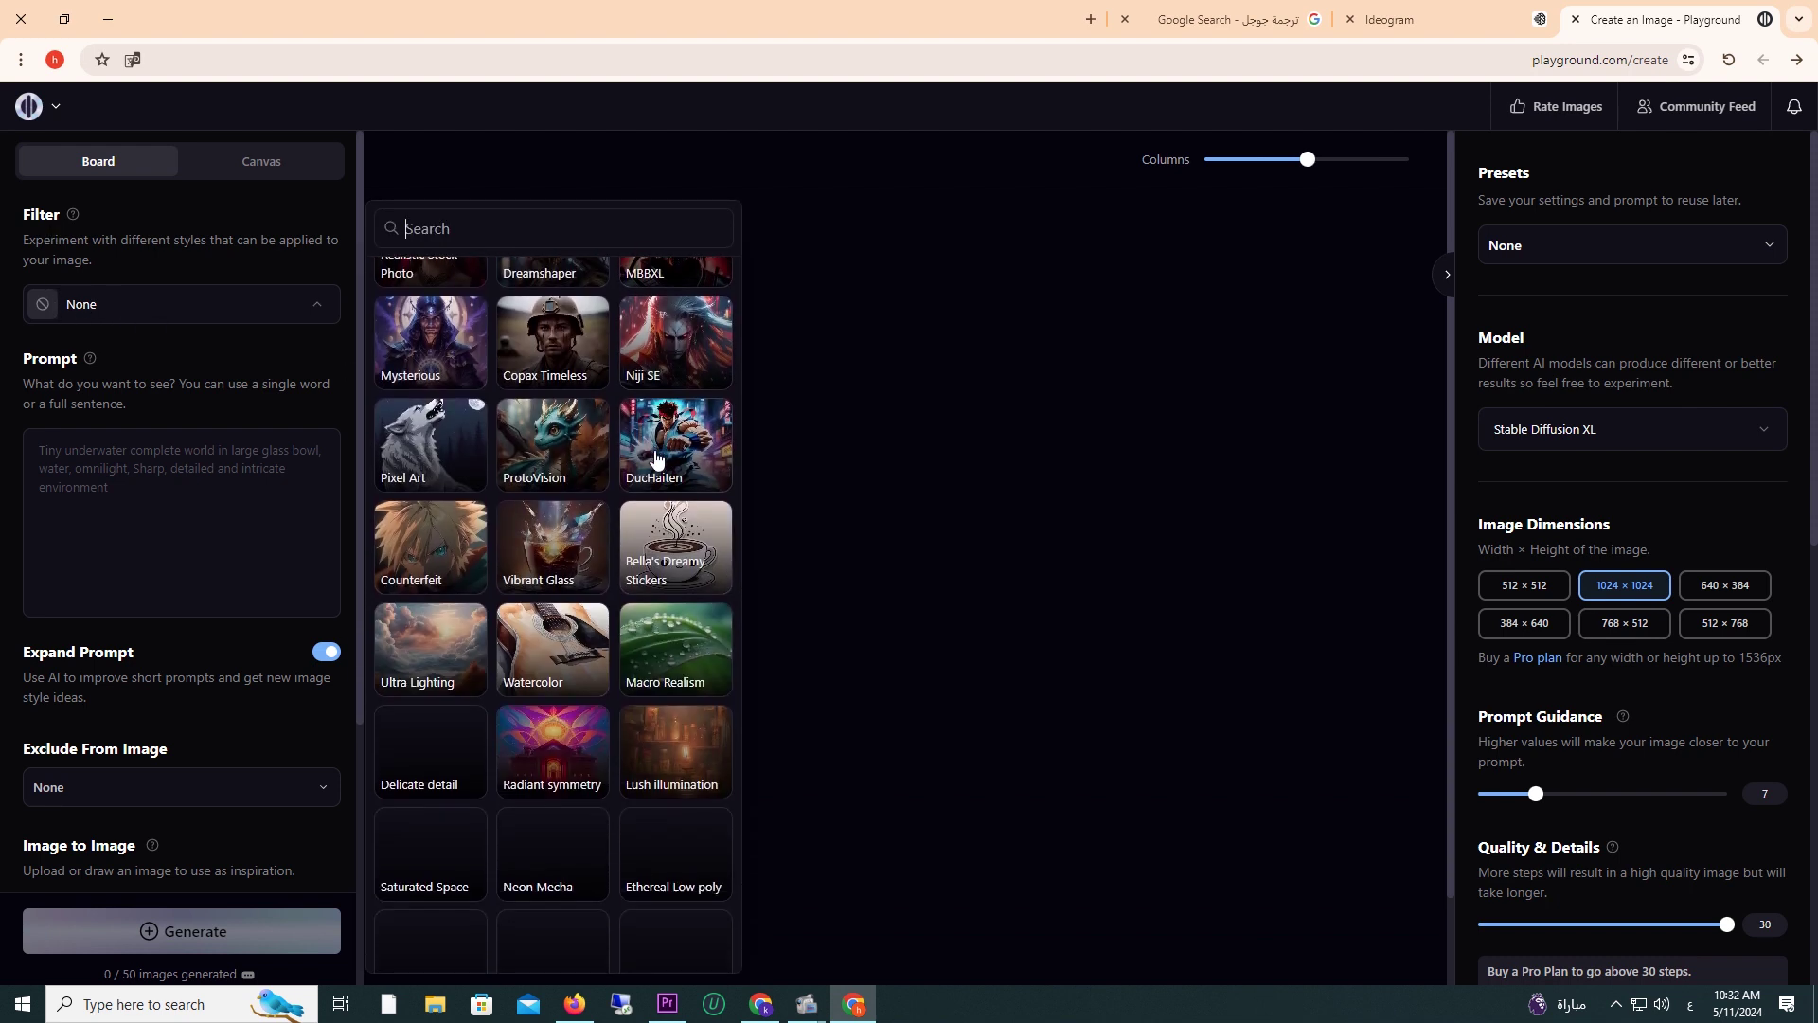
scroll(658, 459, down, 3)
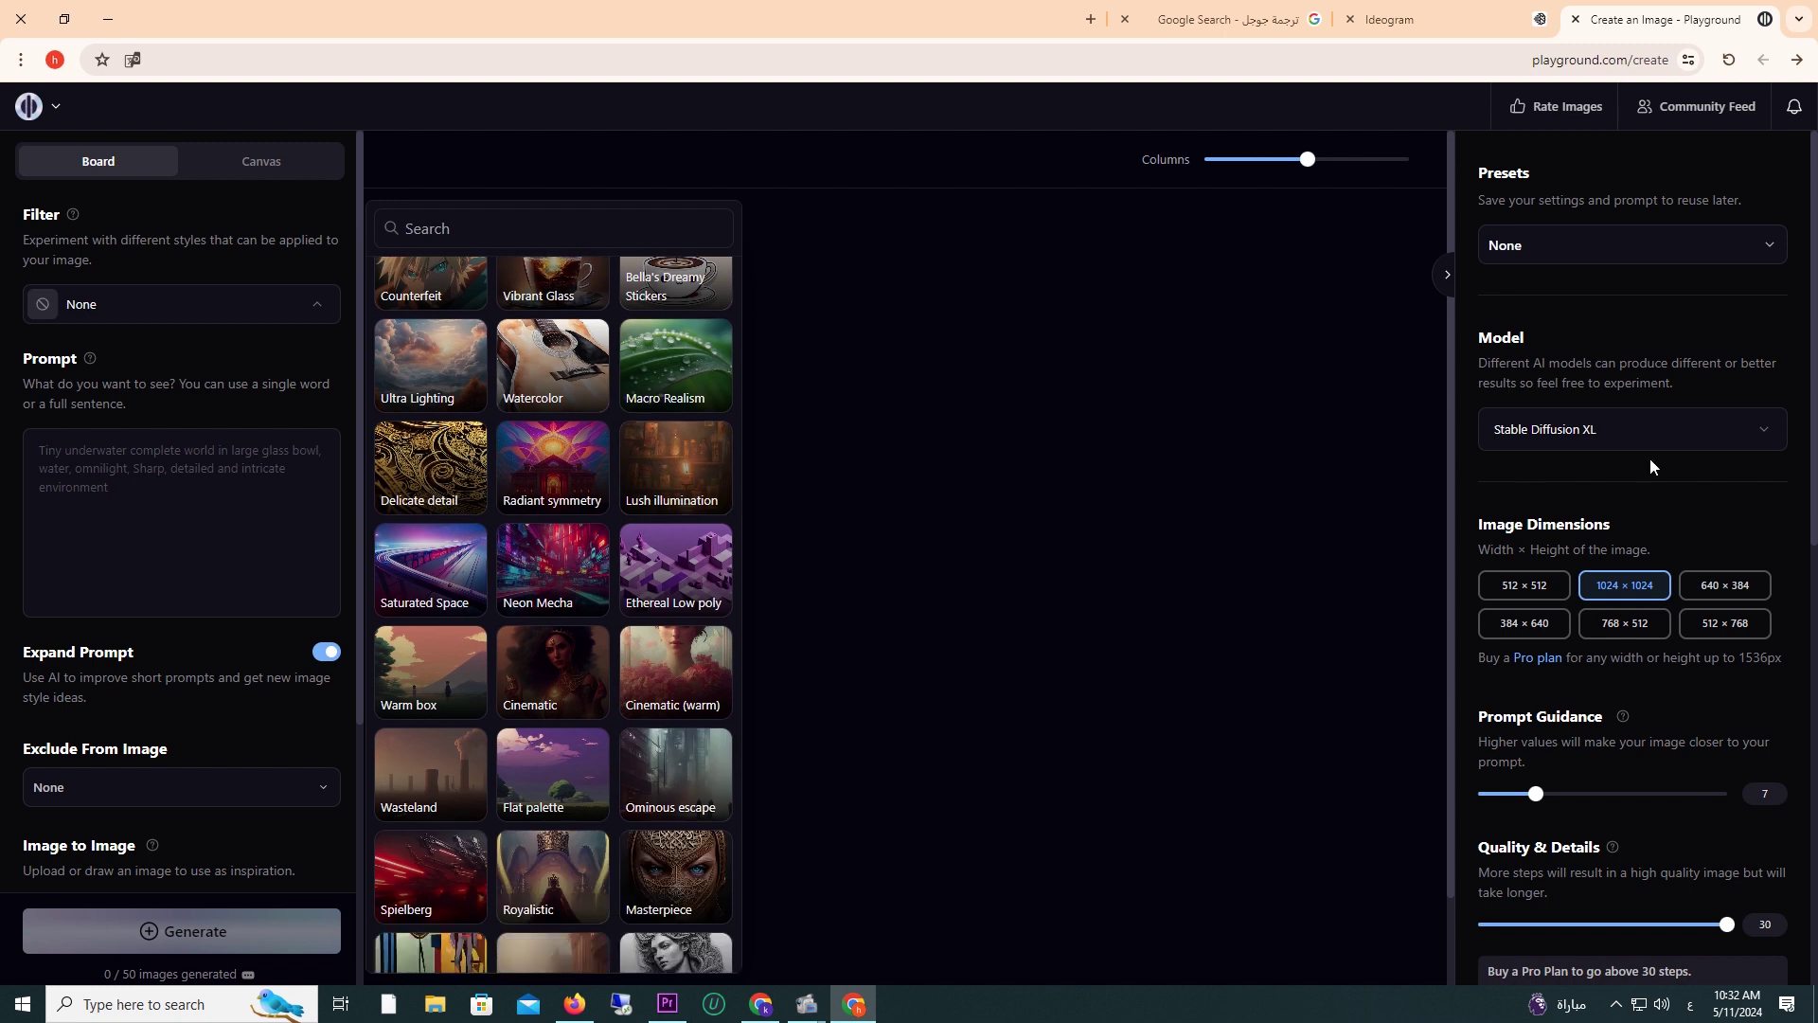
Switch the model to Playground Chooses and look through its whole filter list.
click(1600, 426)
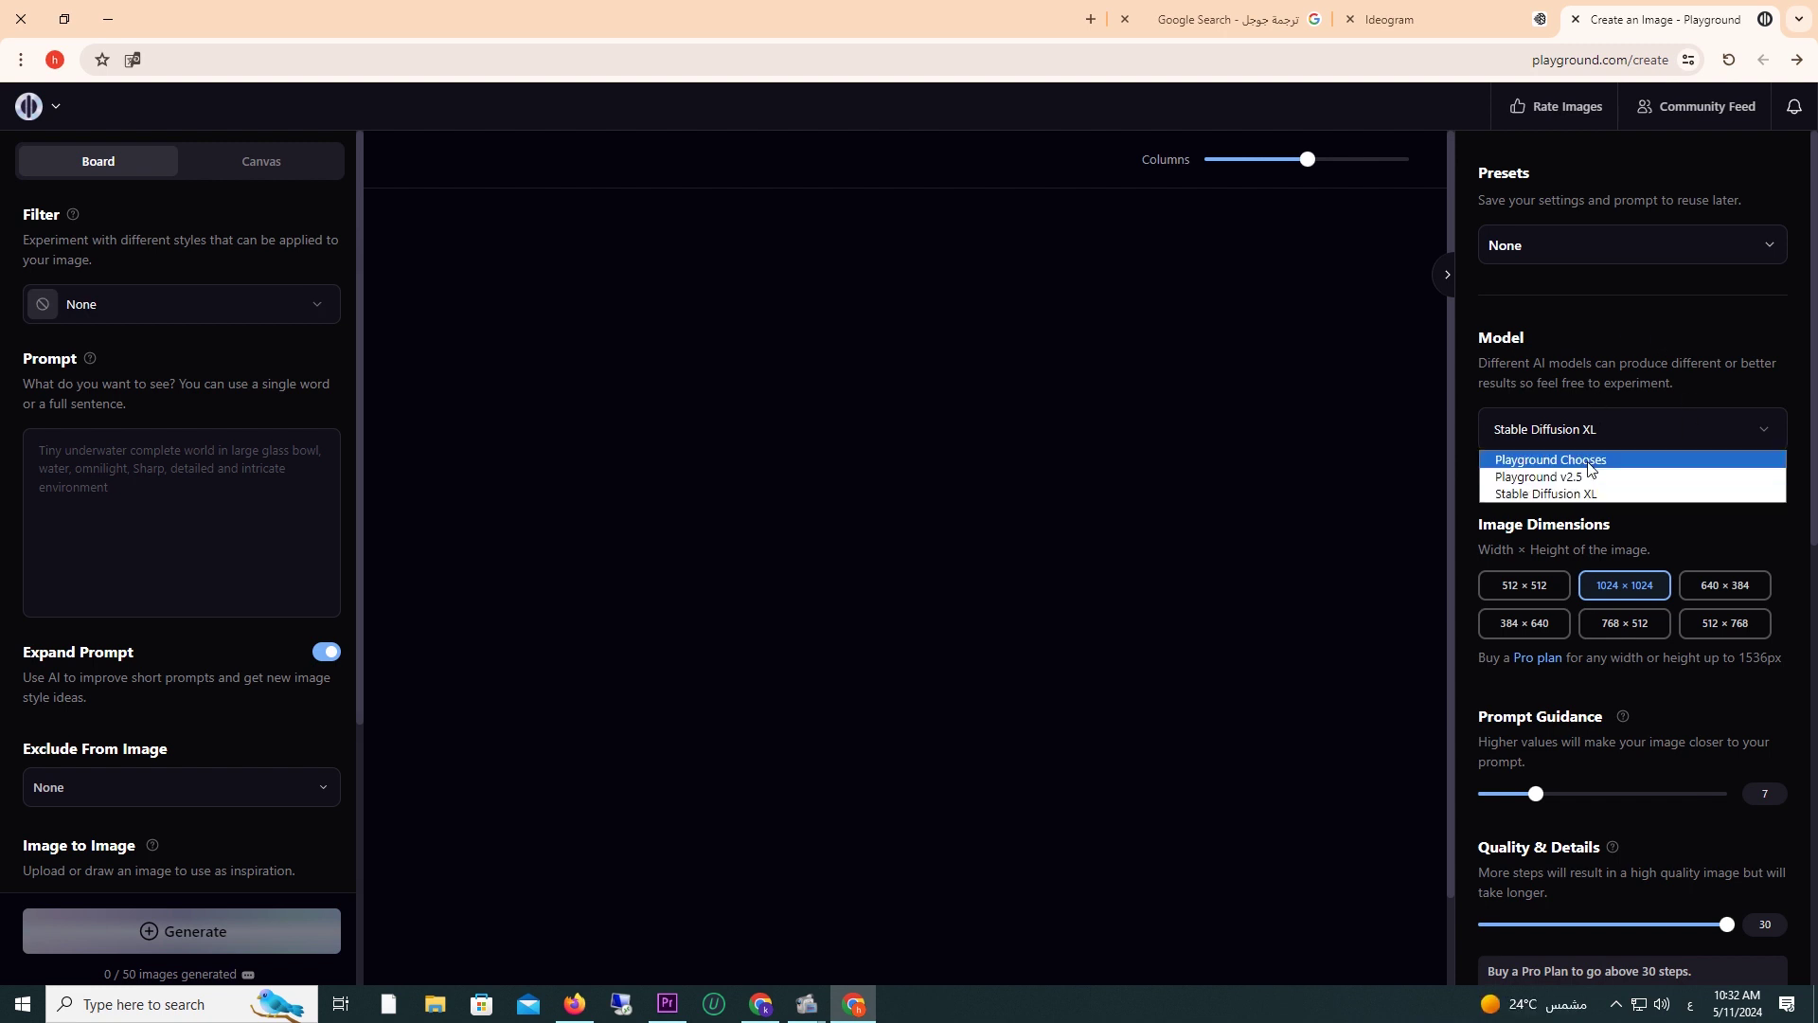
click(1591, 463)
click(170, 303)
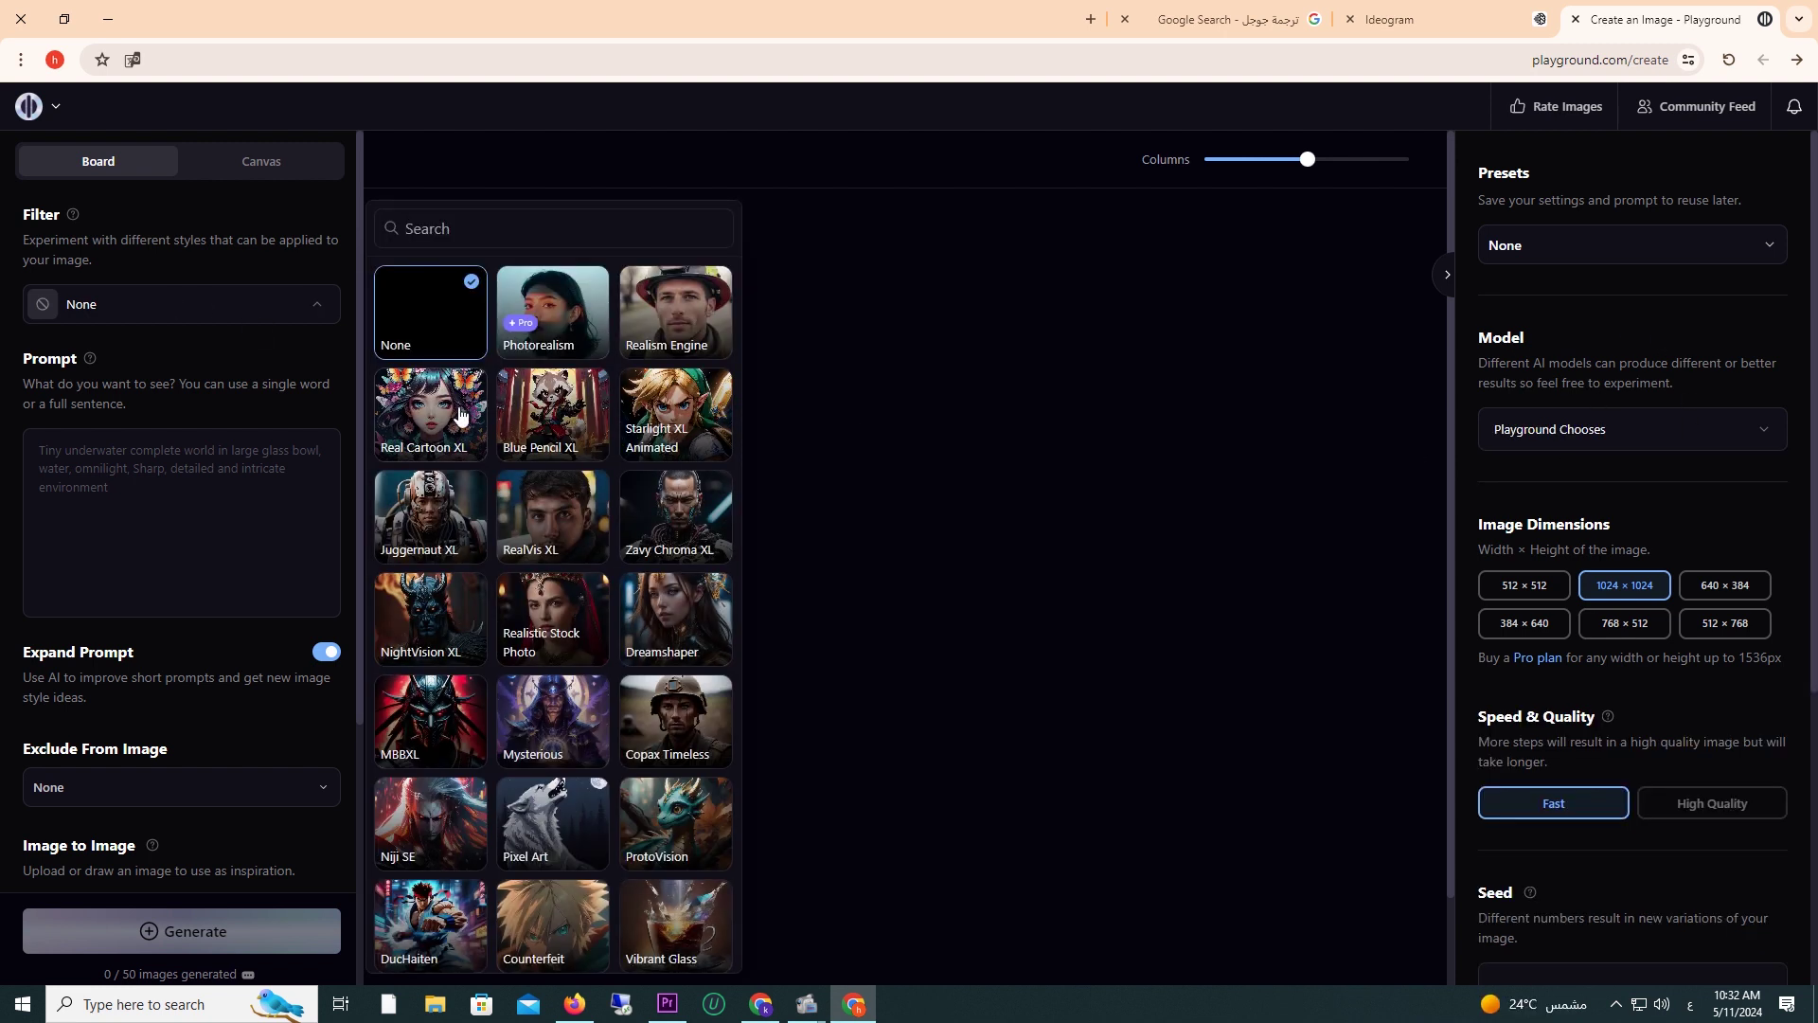
scroll(502, 445, down, 6)
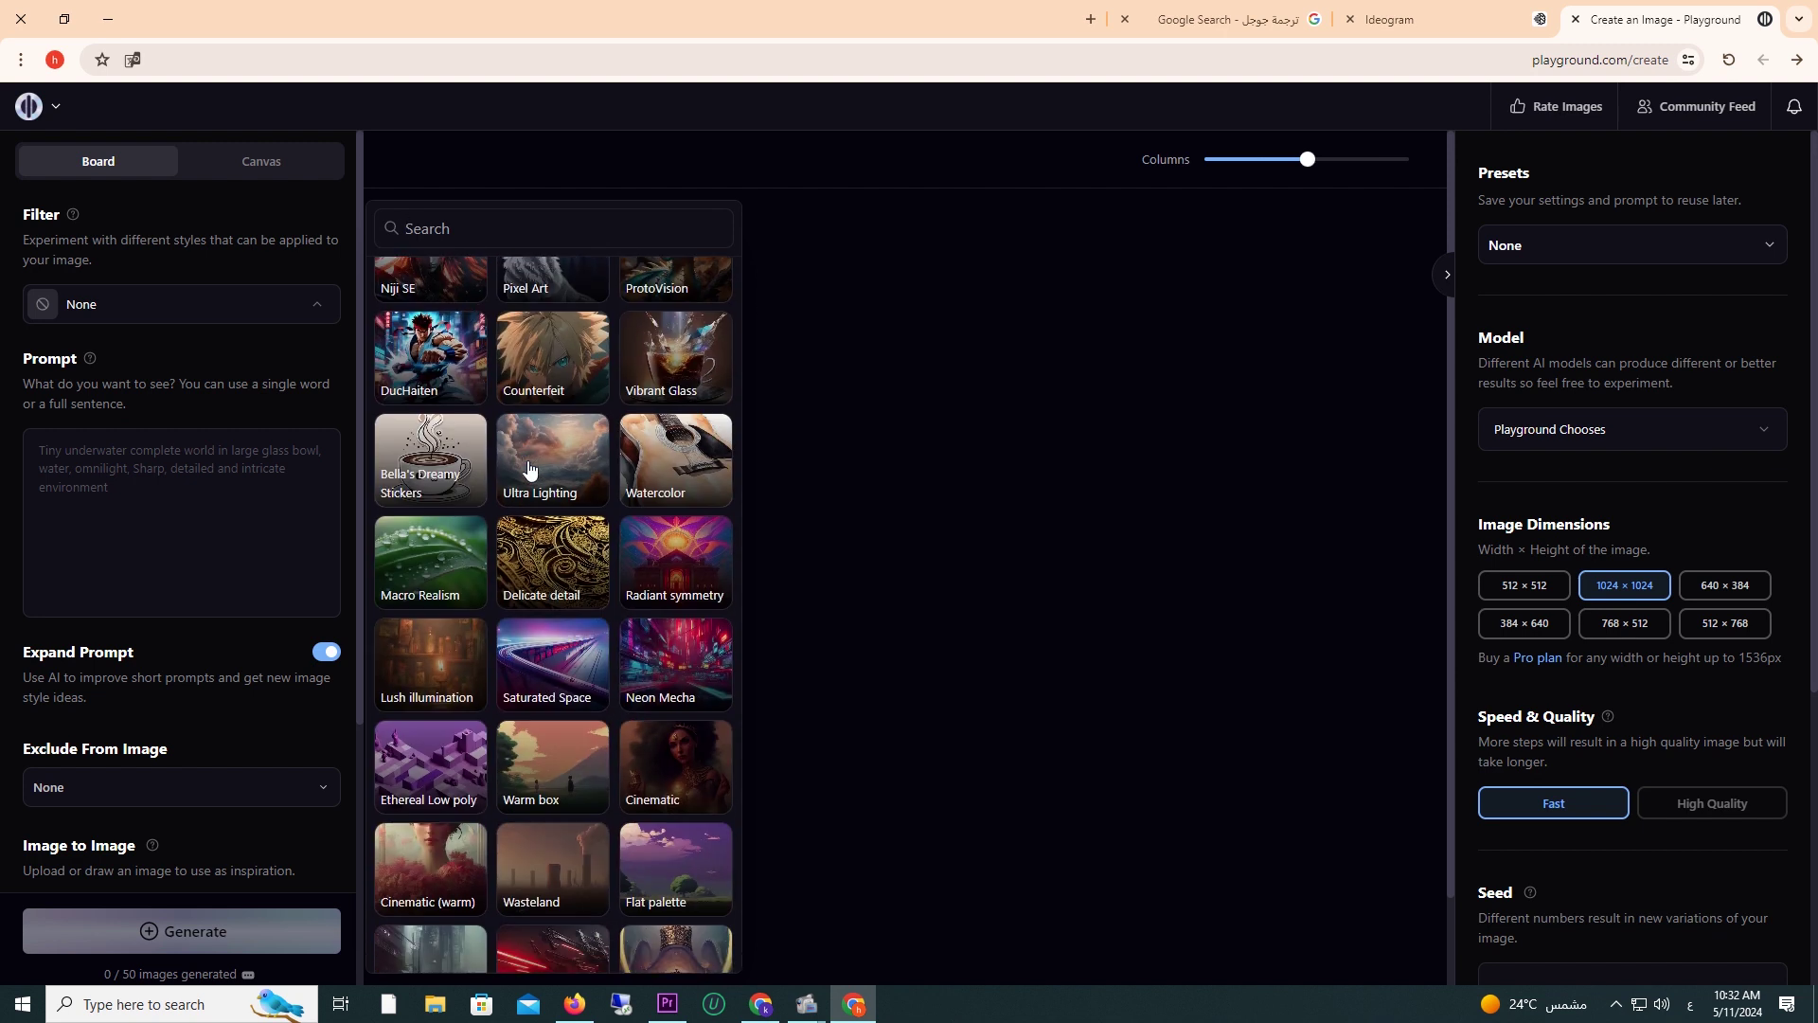
scroll(528, 469, down, 3)
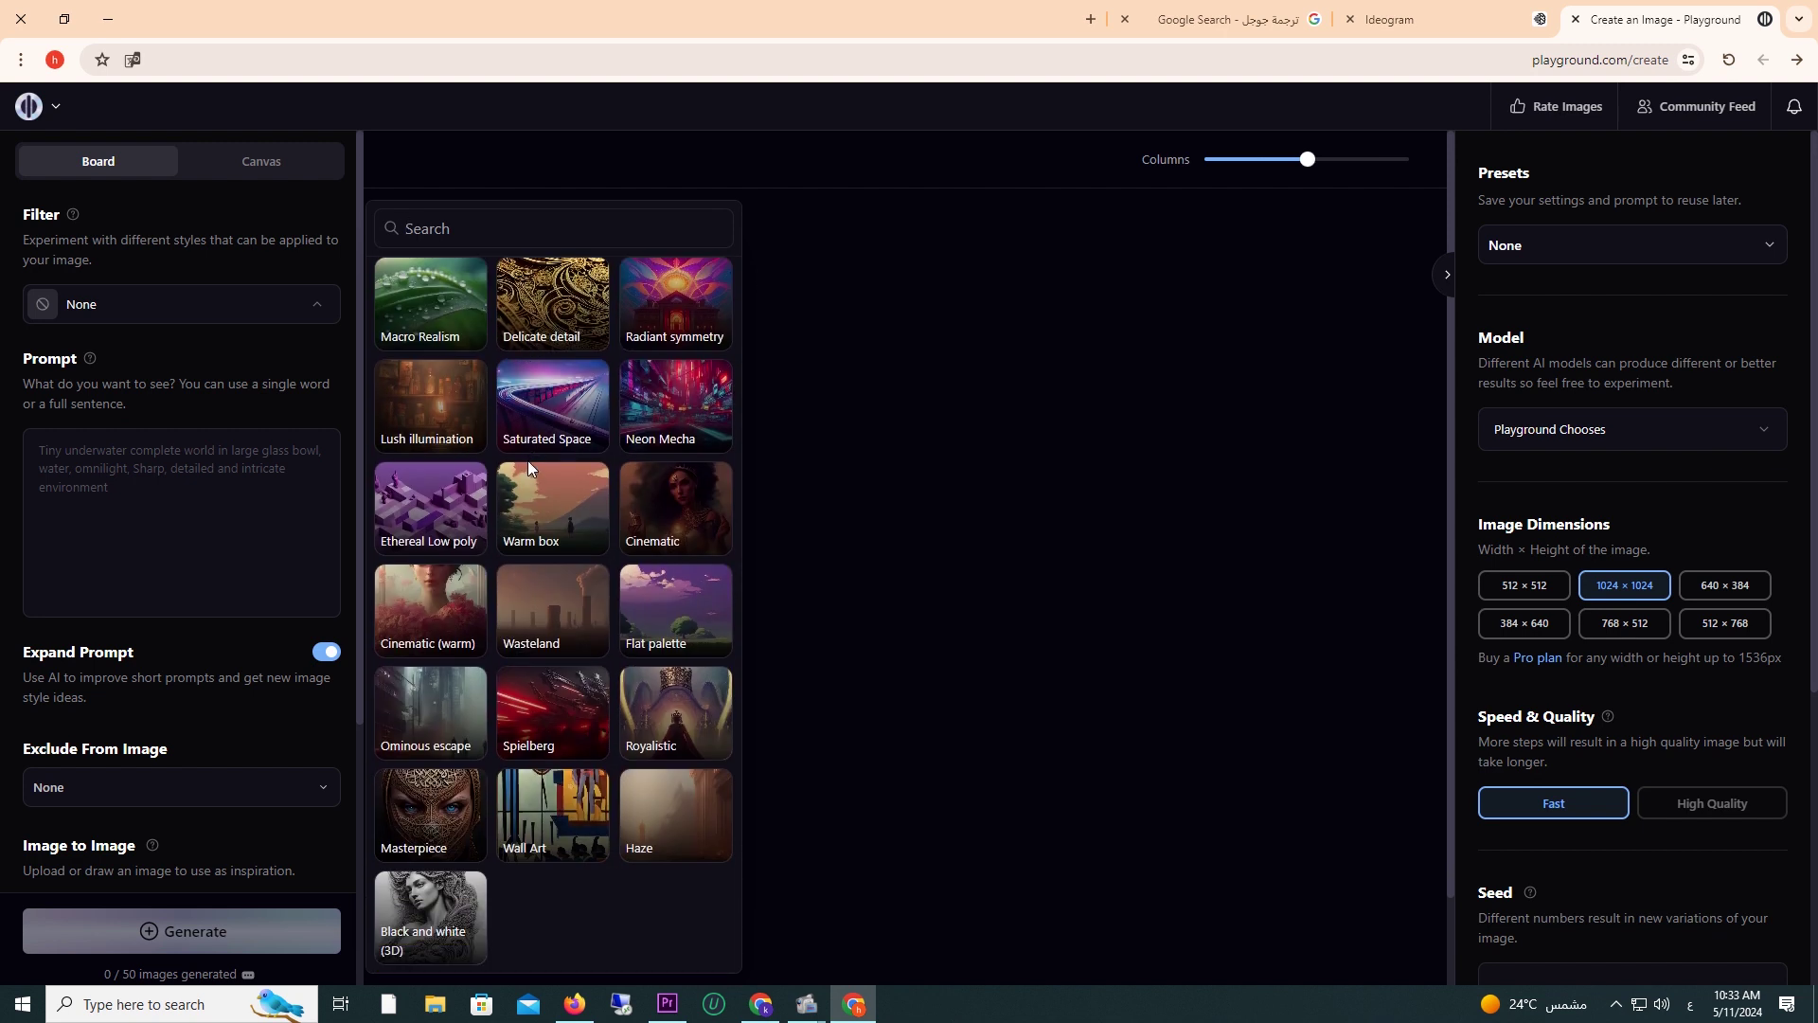
Set the model to Playground v2.5 and review the filters available for it.
click(1590, 430)
click(1575, 475)
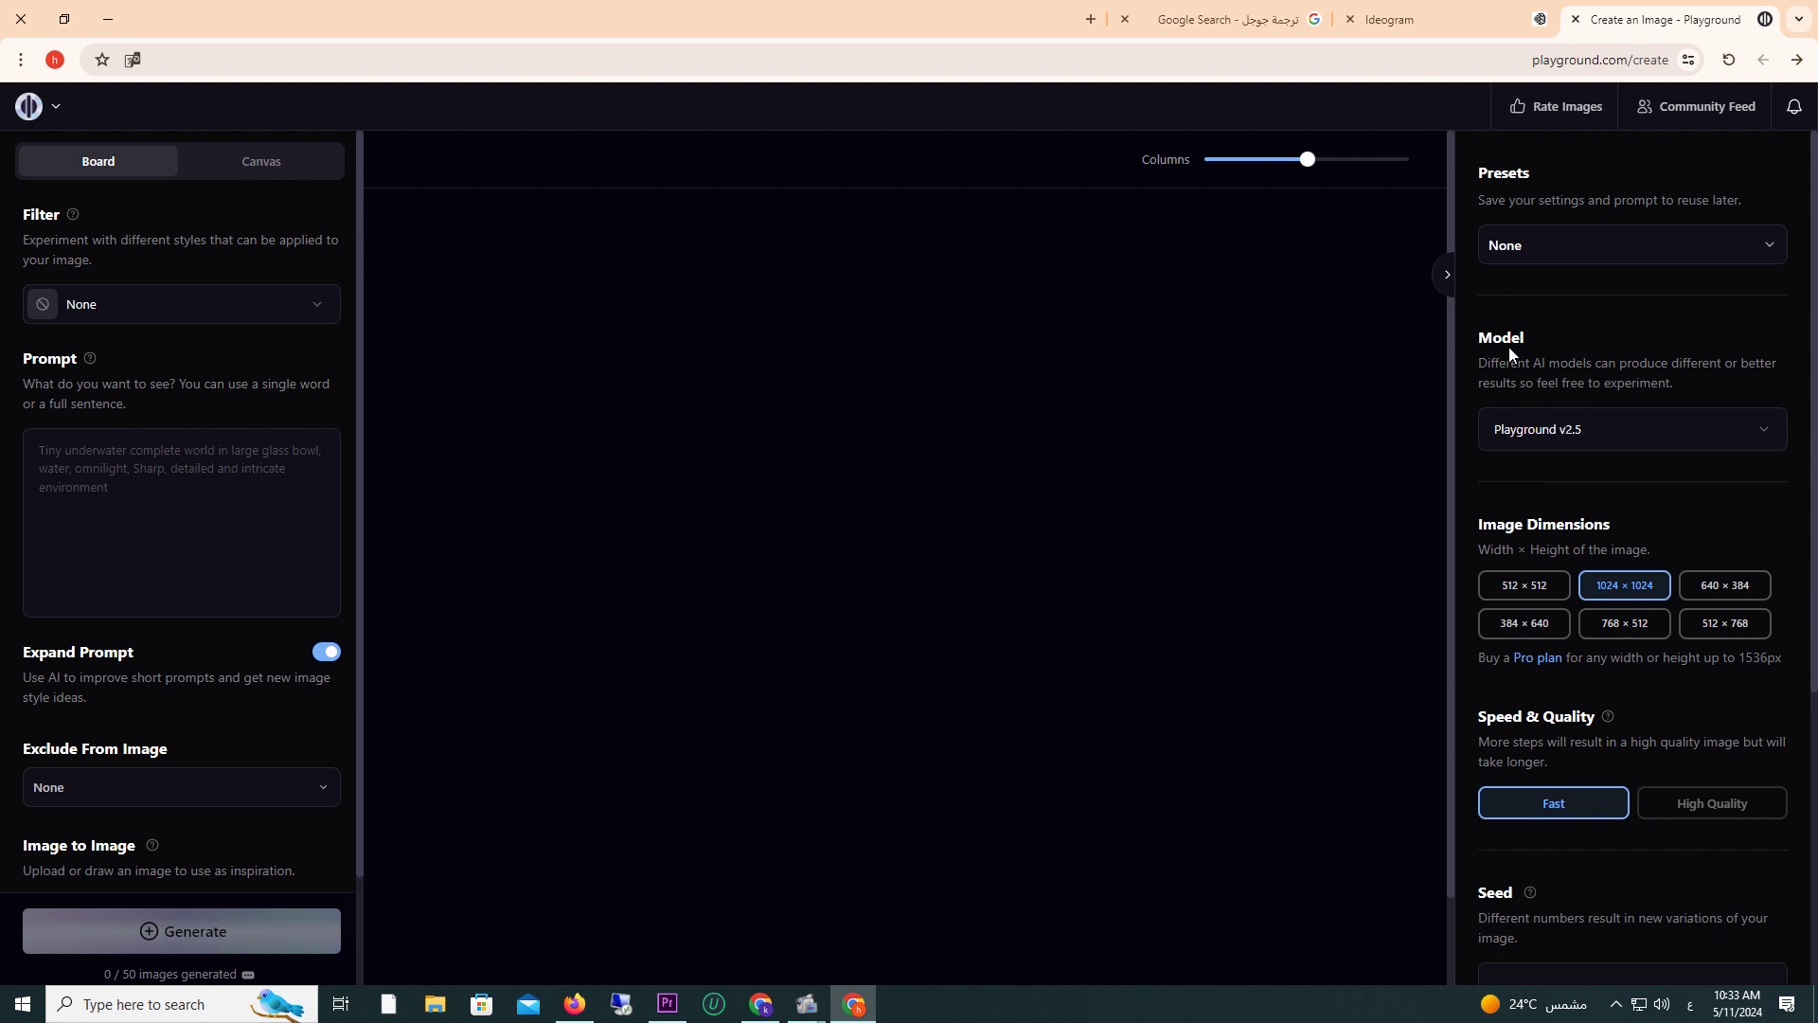
click(287, 317)
scroll(478, 459, down, 9)
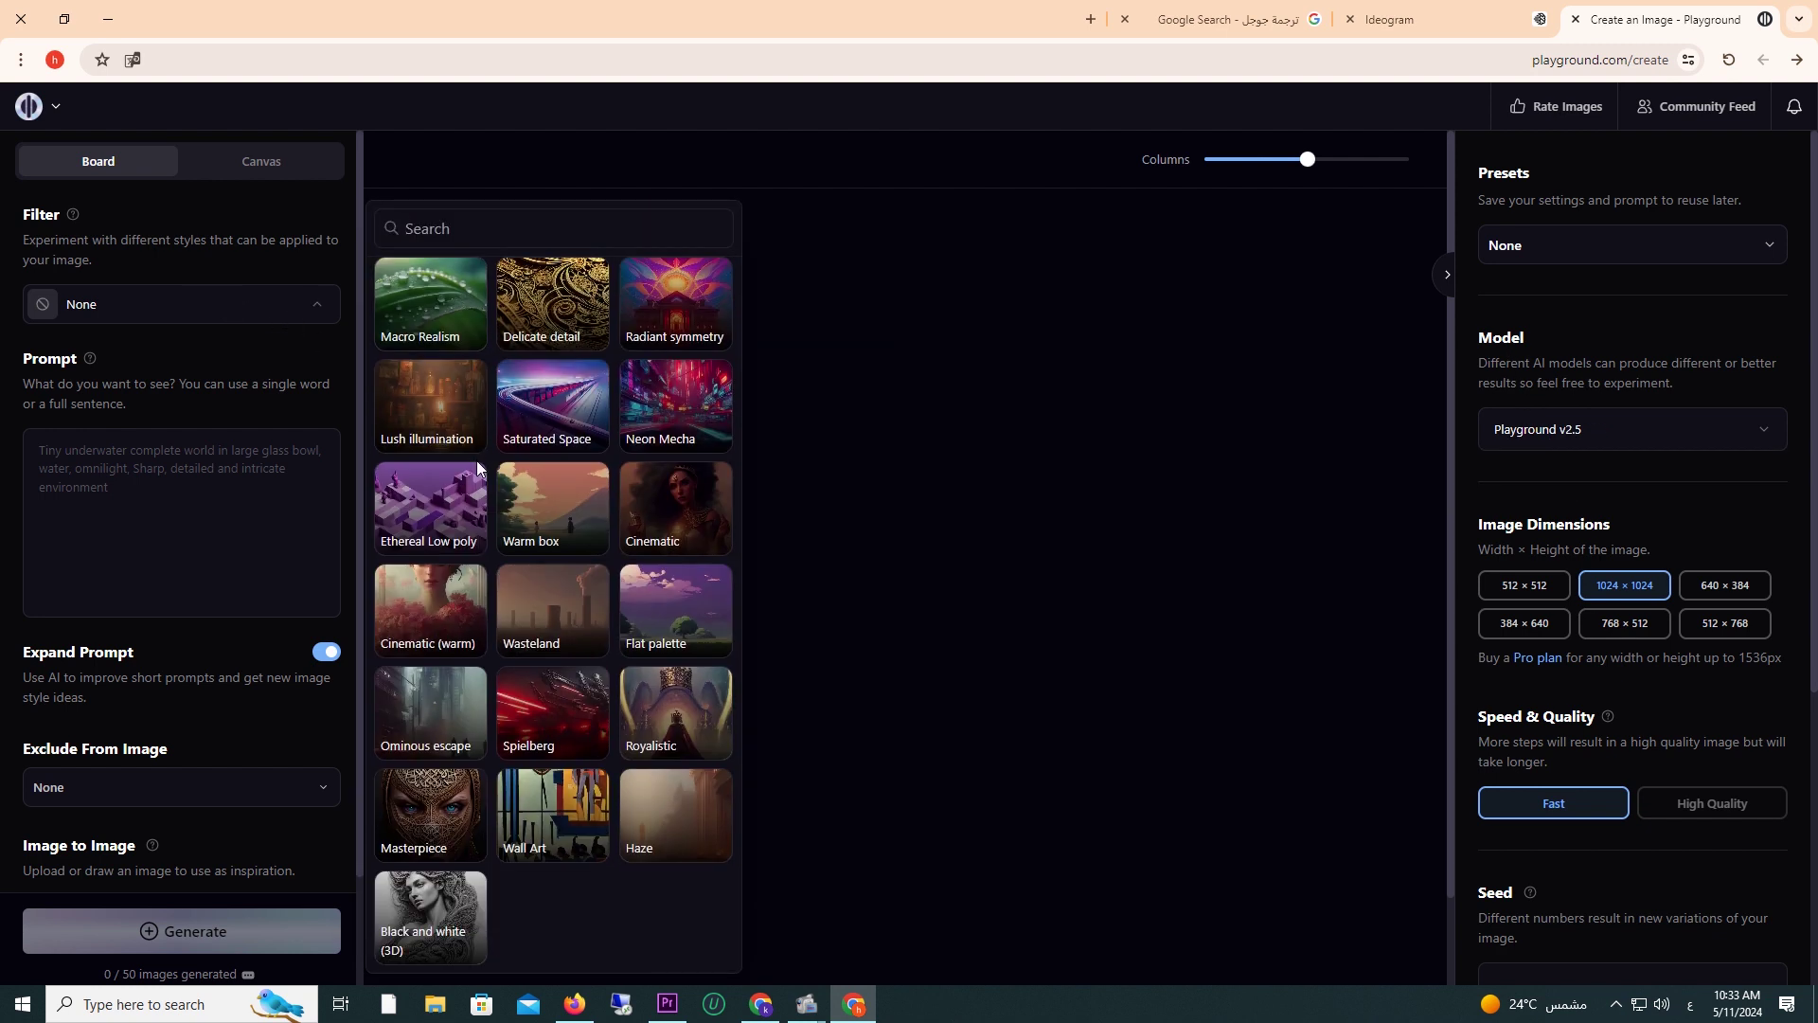
scroll(479, 468, up, 3)
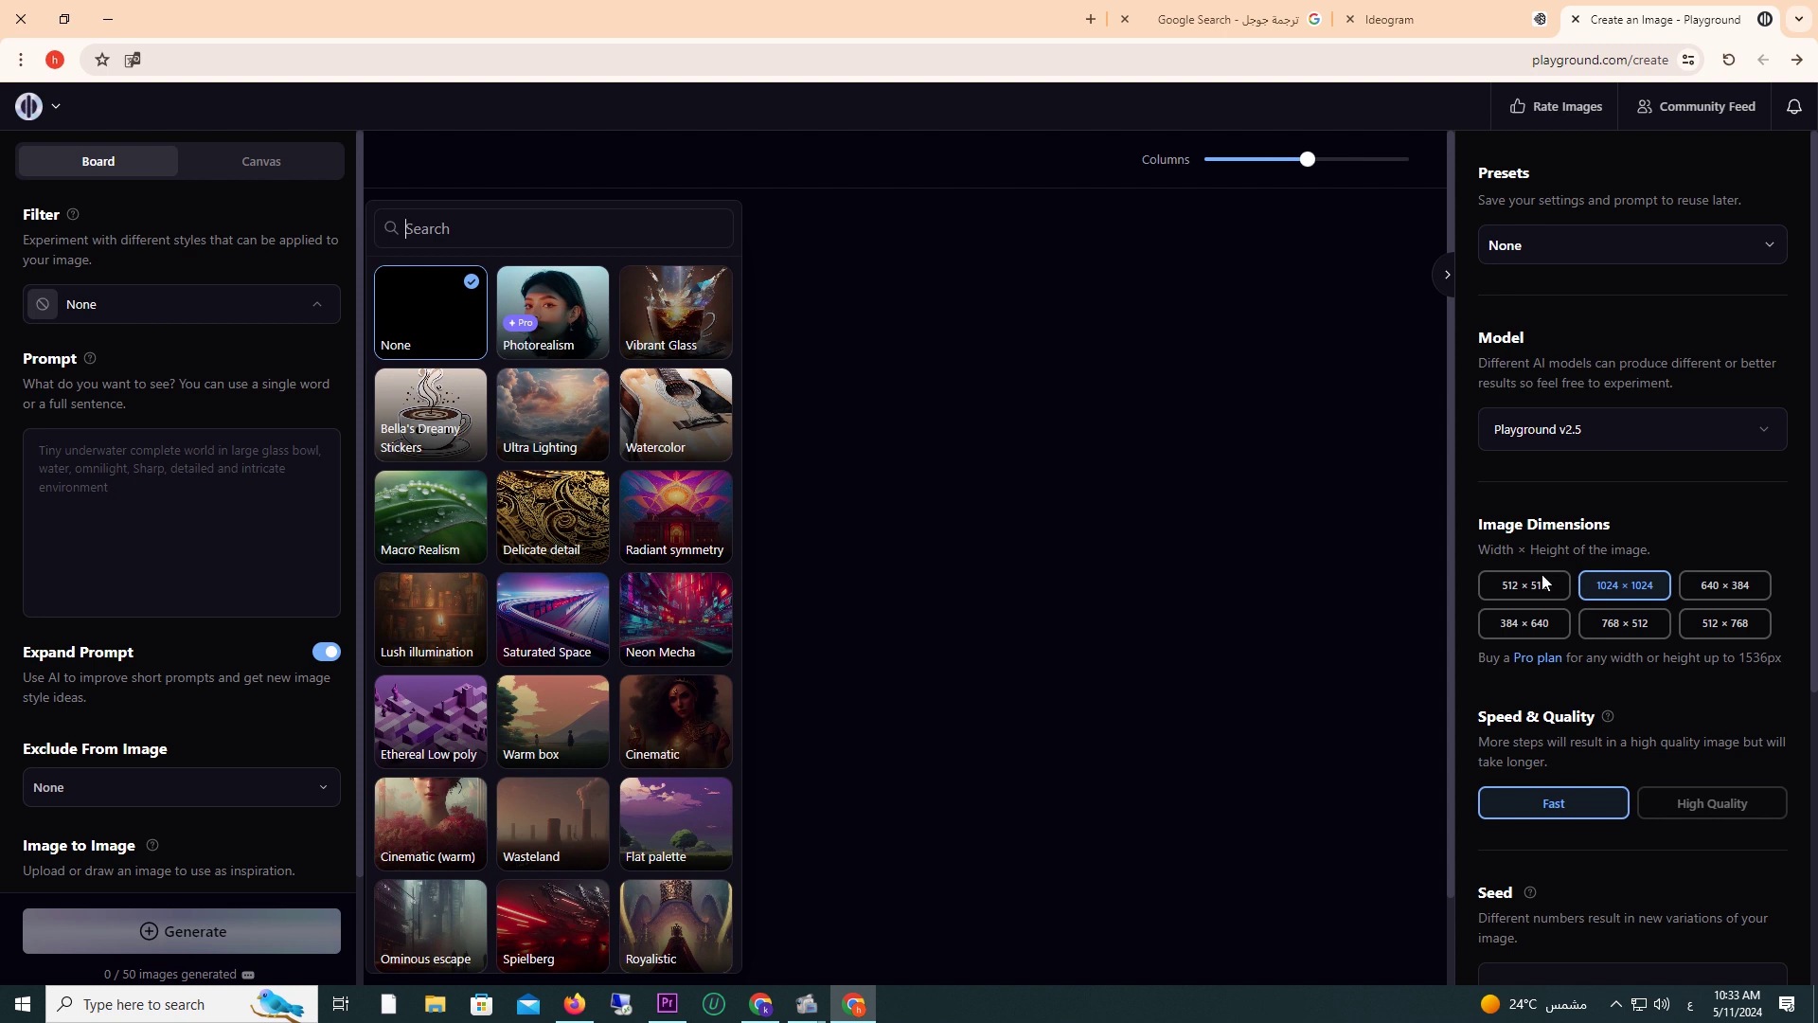
Set the number of images to generate to 4.
scroll(1542, 574, down, 4)
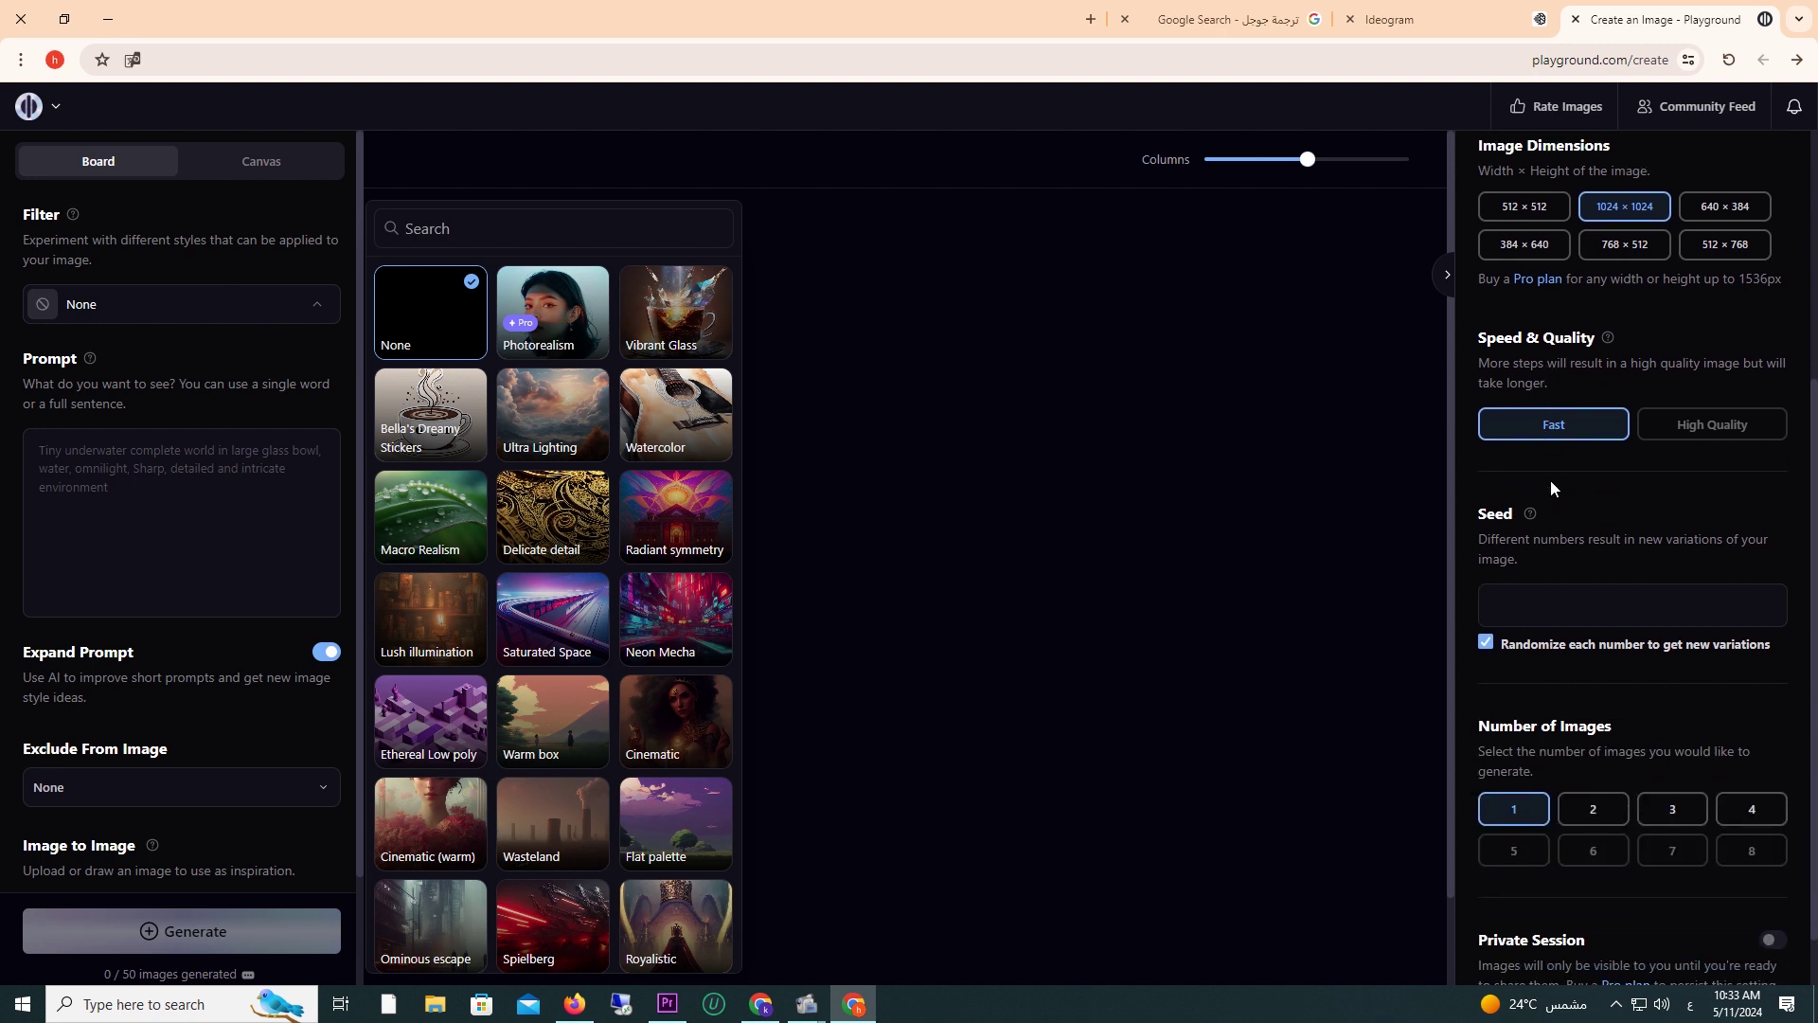
scroll(1551, 483, down, 1)
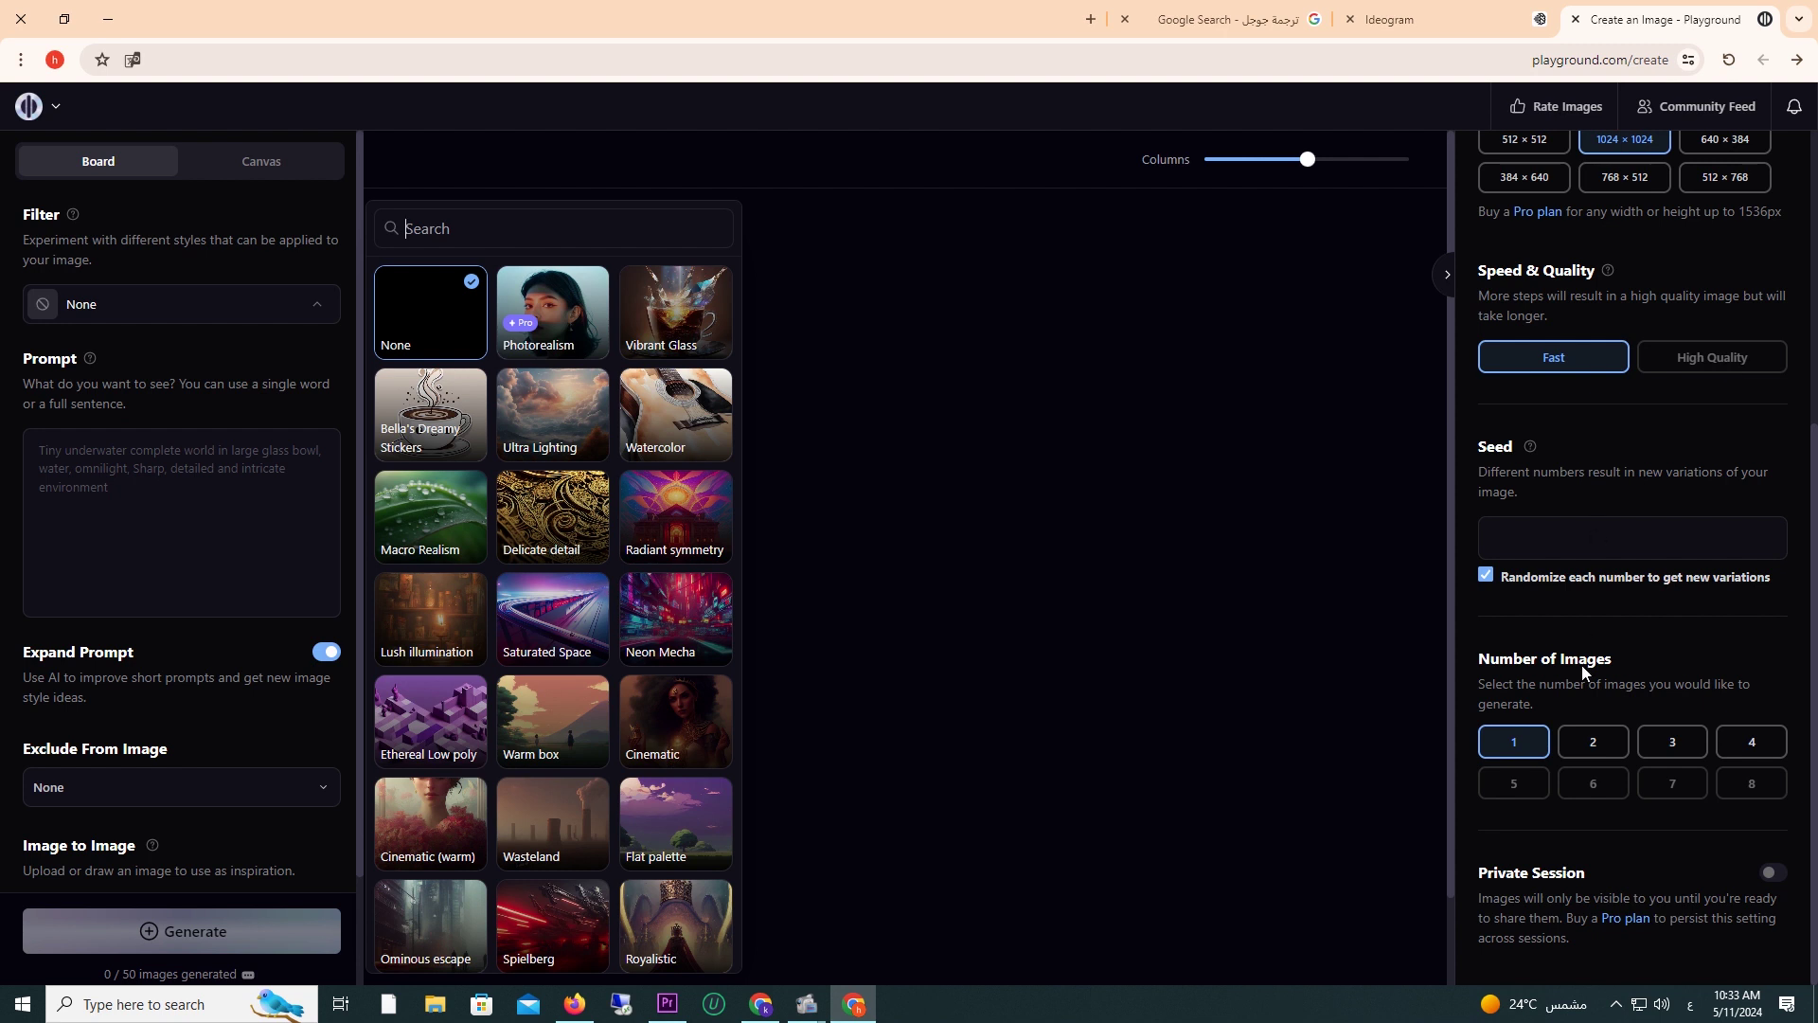
click(1751, 743)
click(1723, 746)
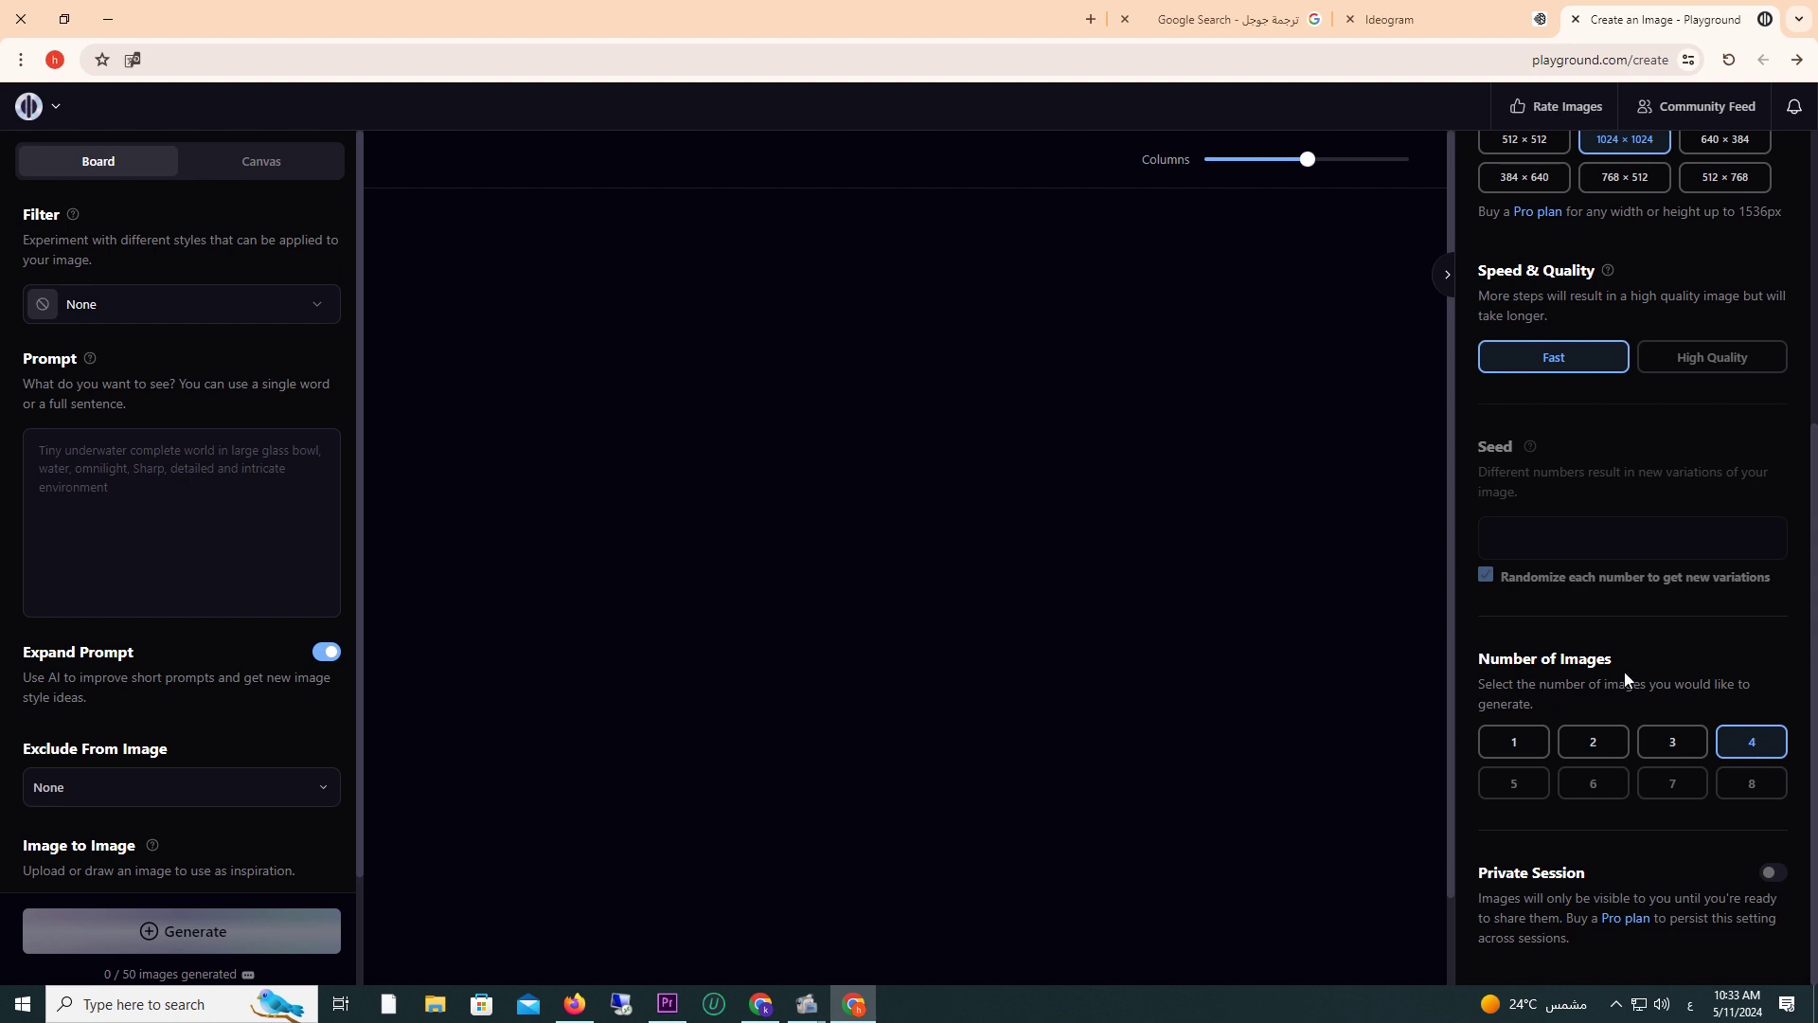
Apply the Wasteland filter to the image settings.
scroll(1624, 677, up, 5)
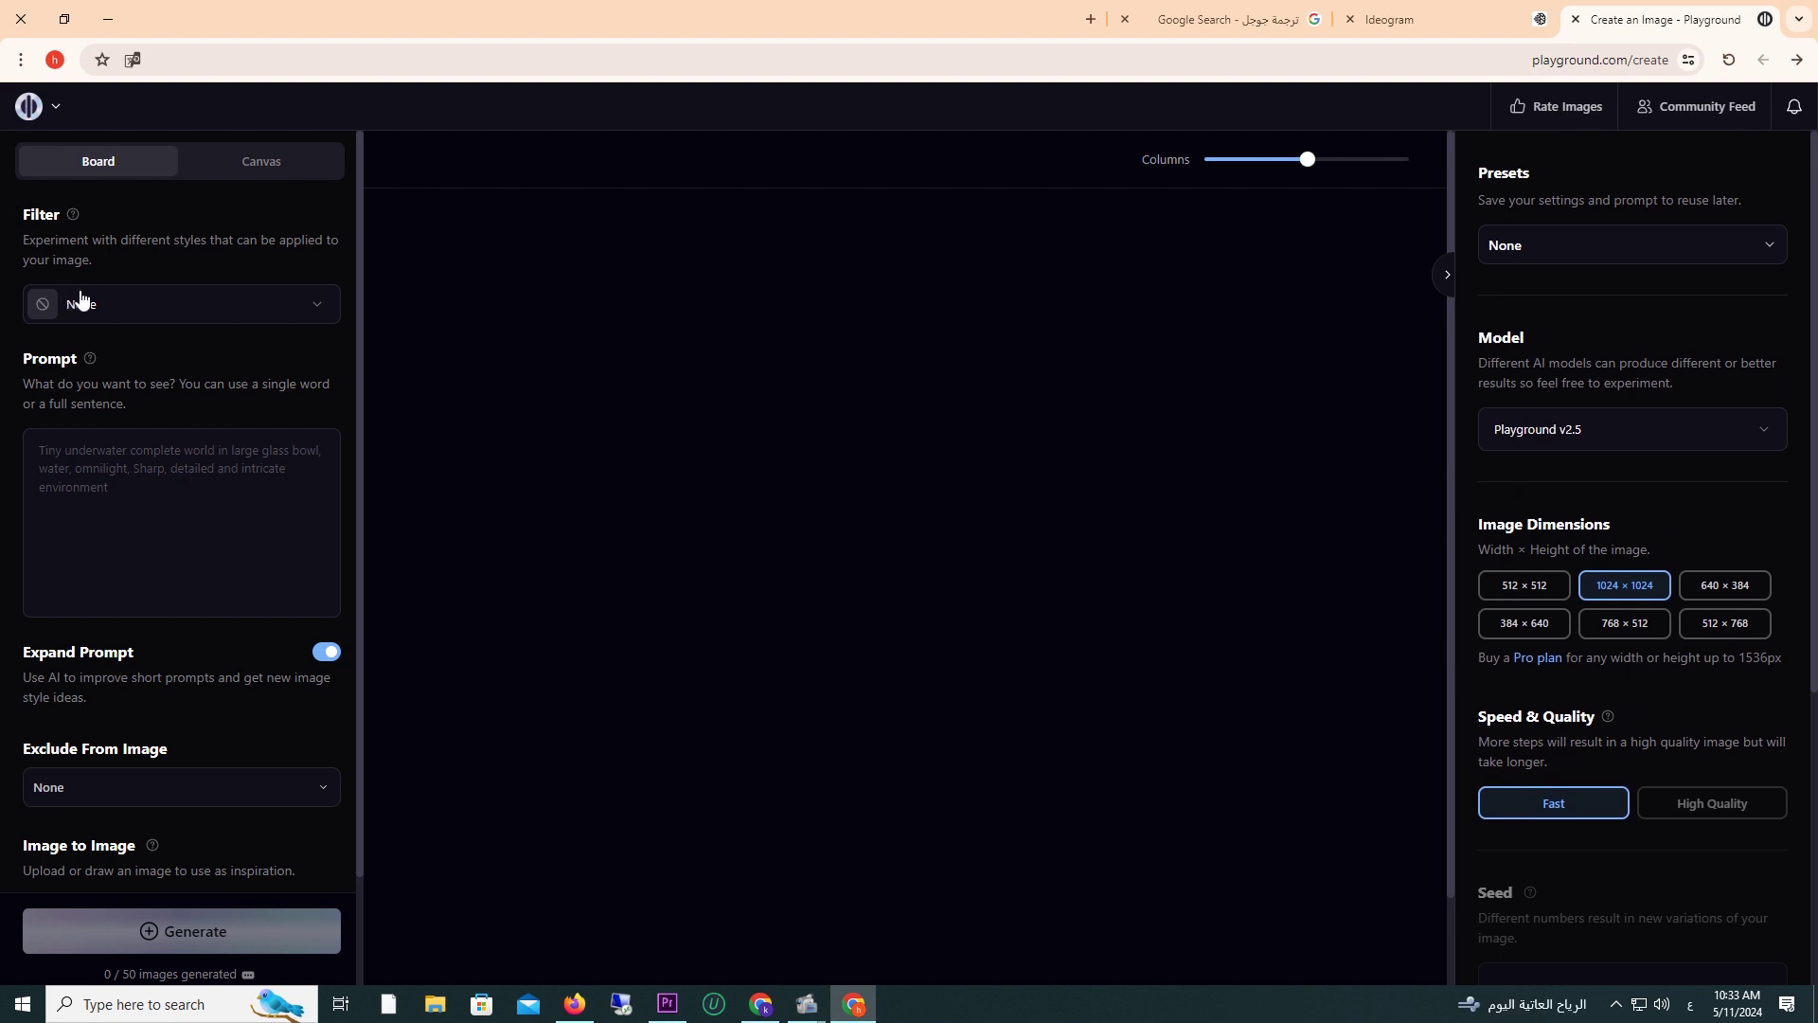
click(127, 312)
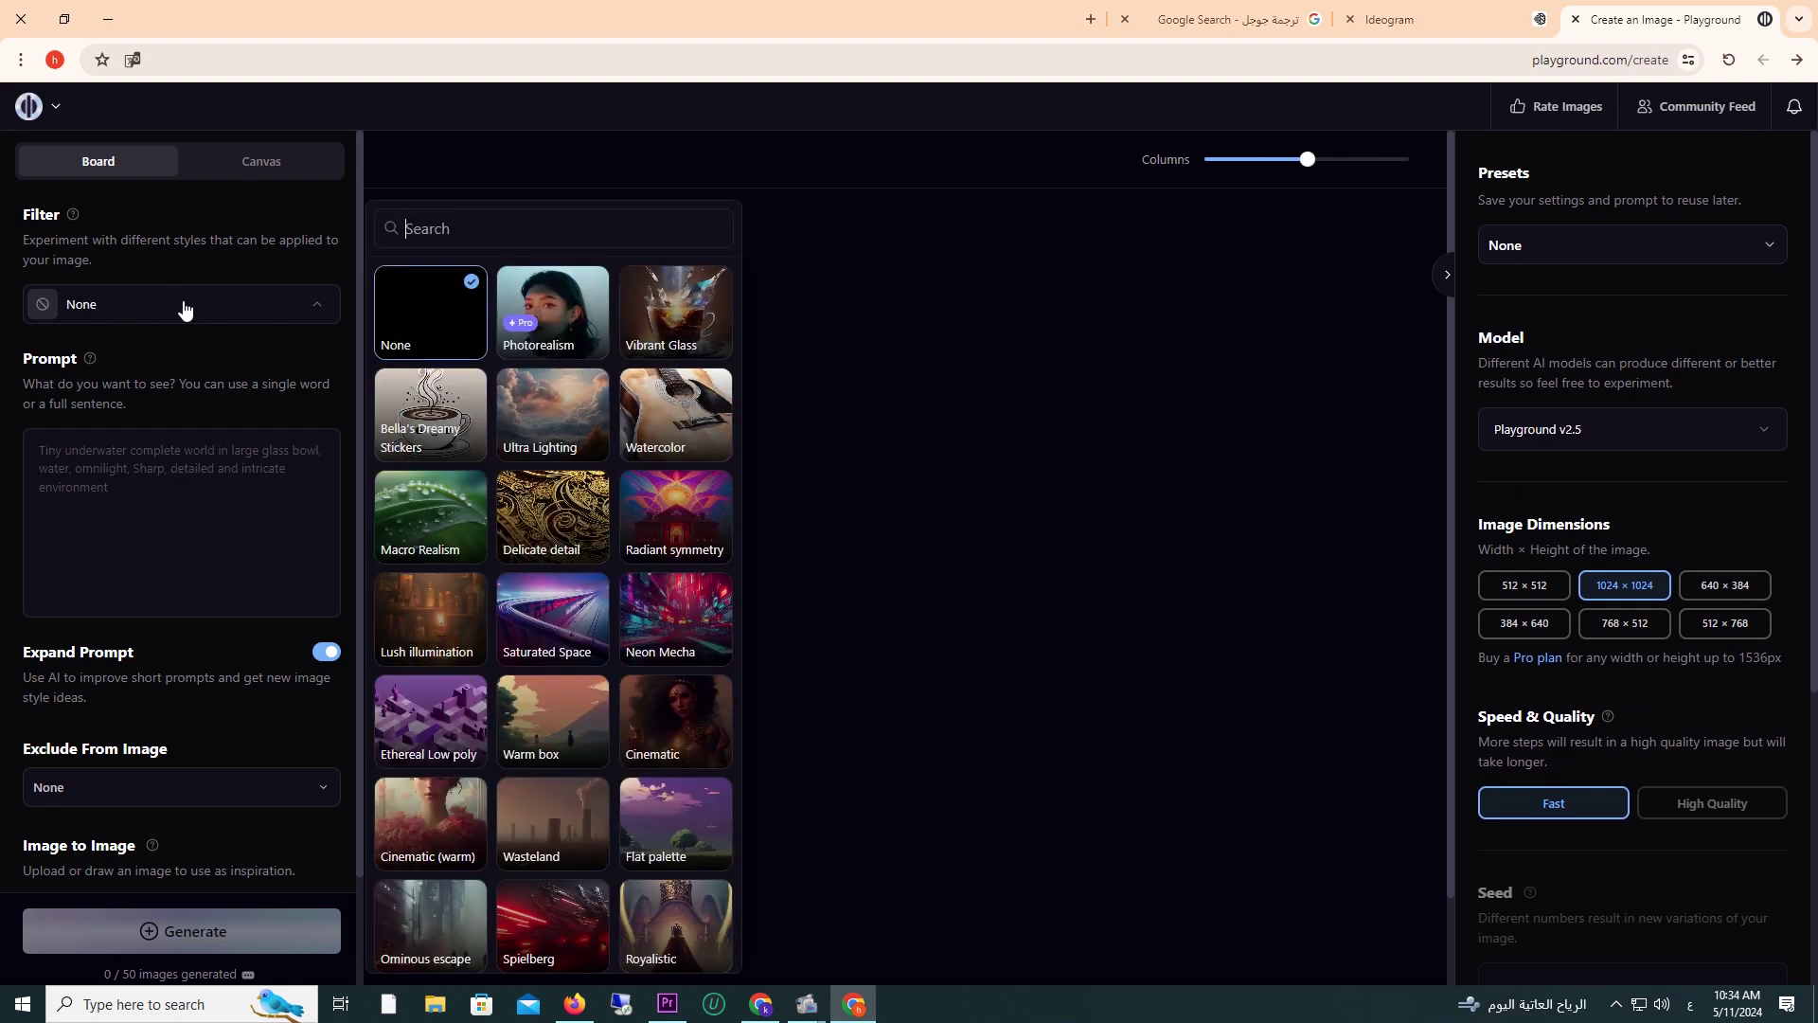
scroll(492, 402, down, 2)
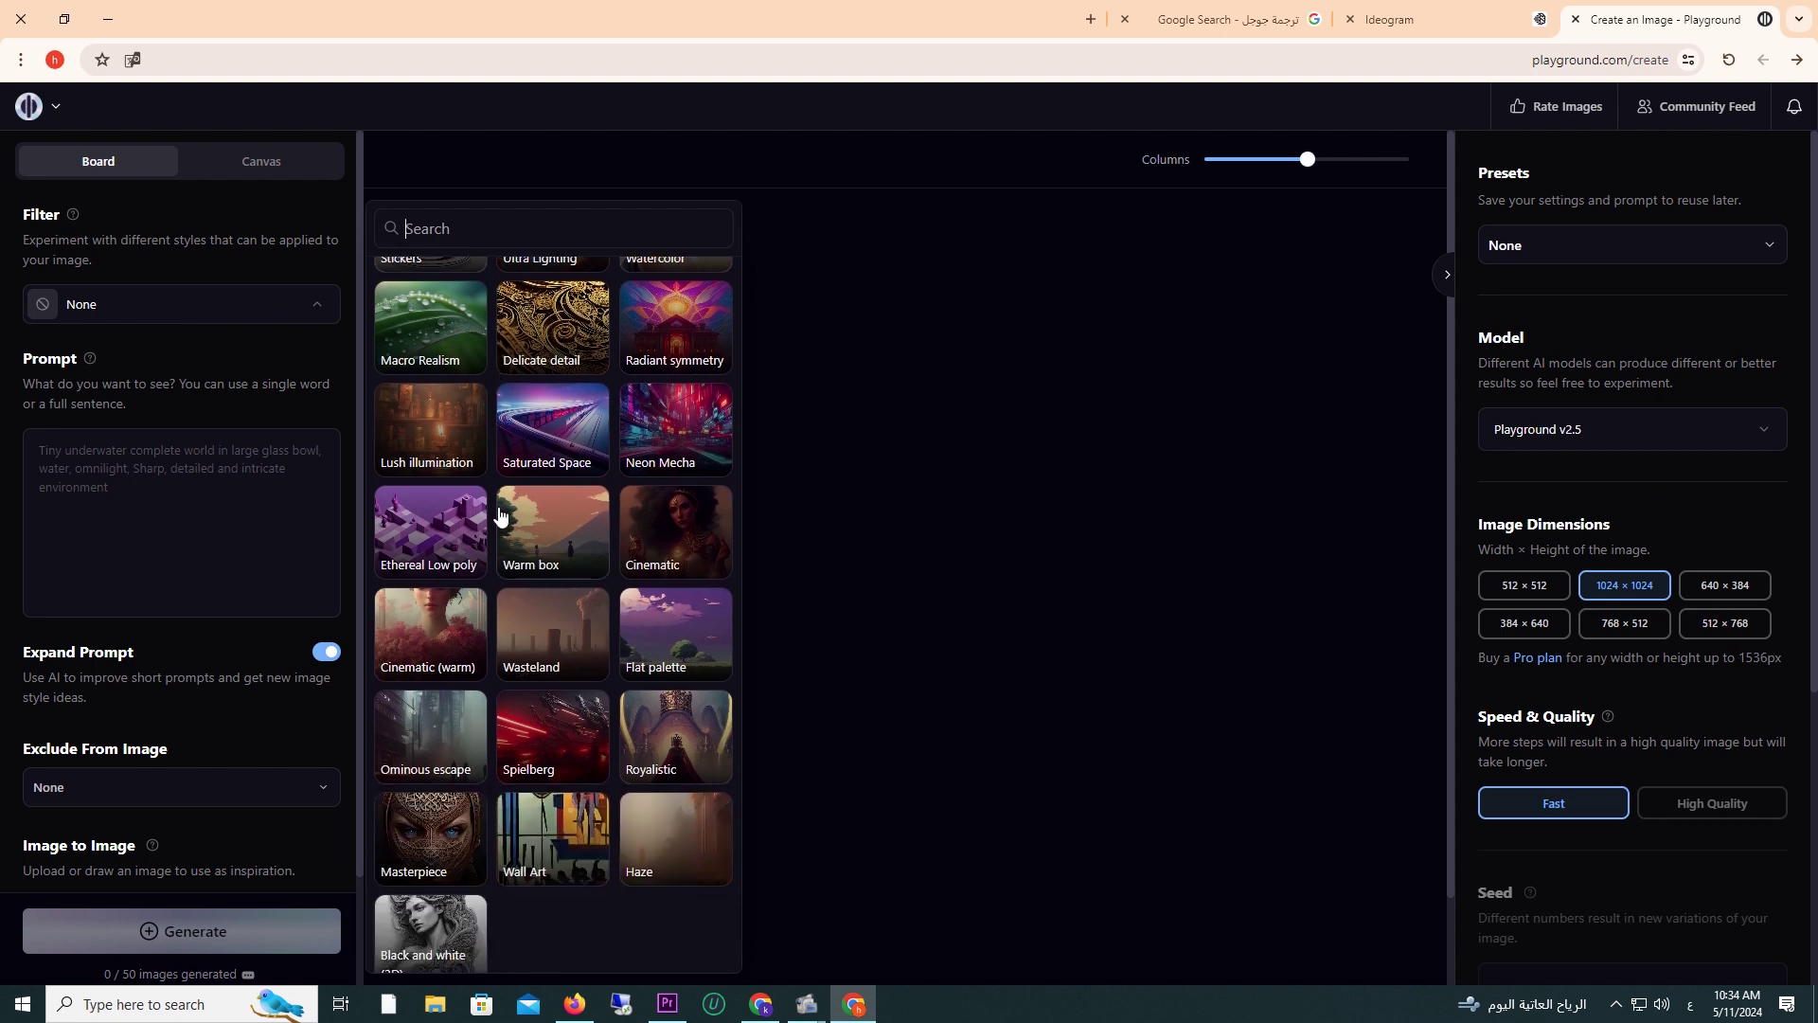
click(575, 642)
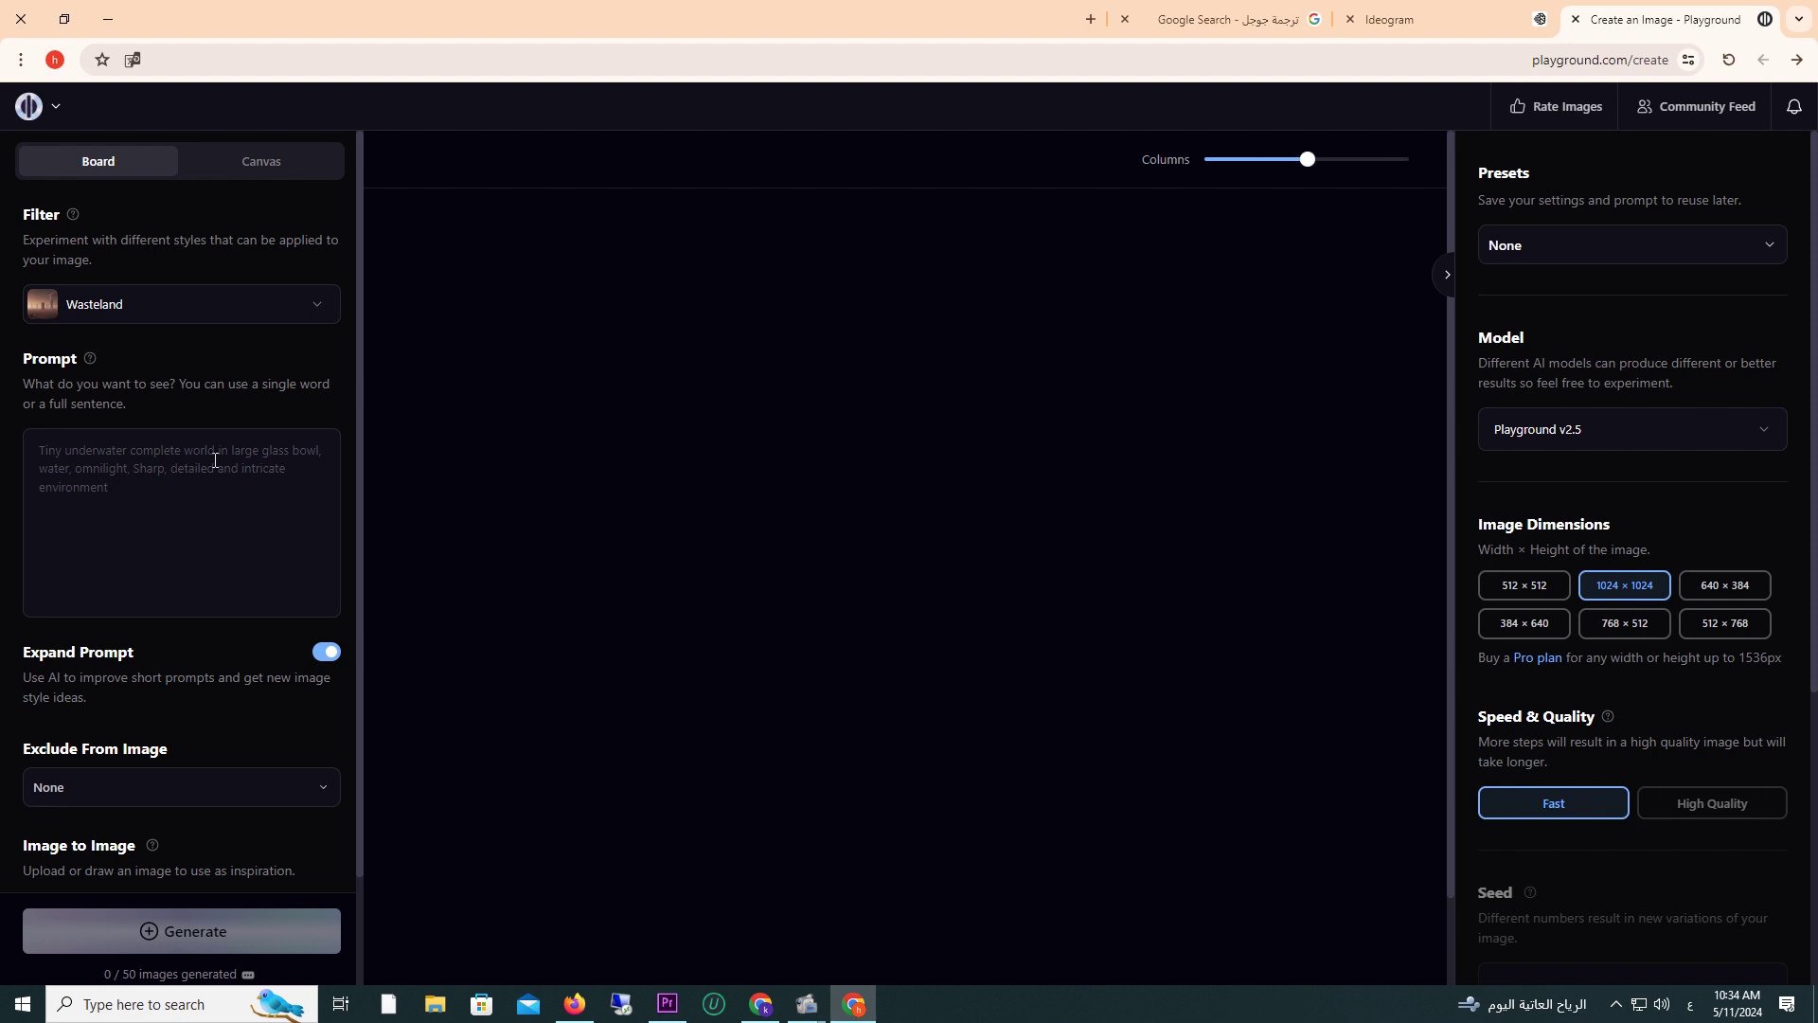
Copy the English translation about the Pyramids of Giza from the Google translation page and paste it as the Playground prompt.
click(1271, 21)
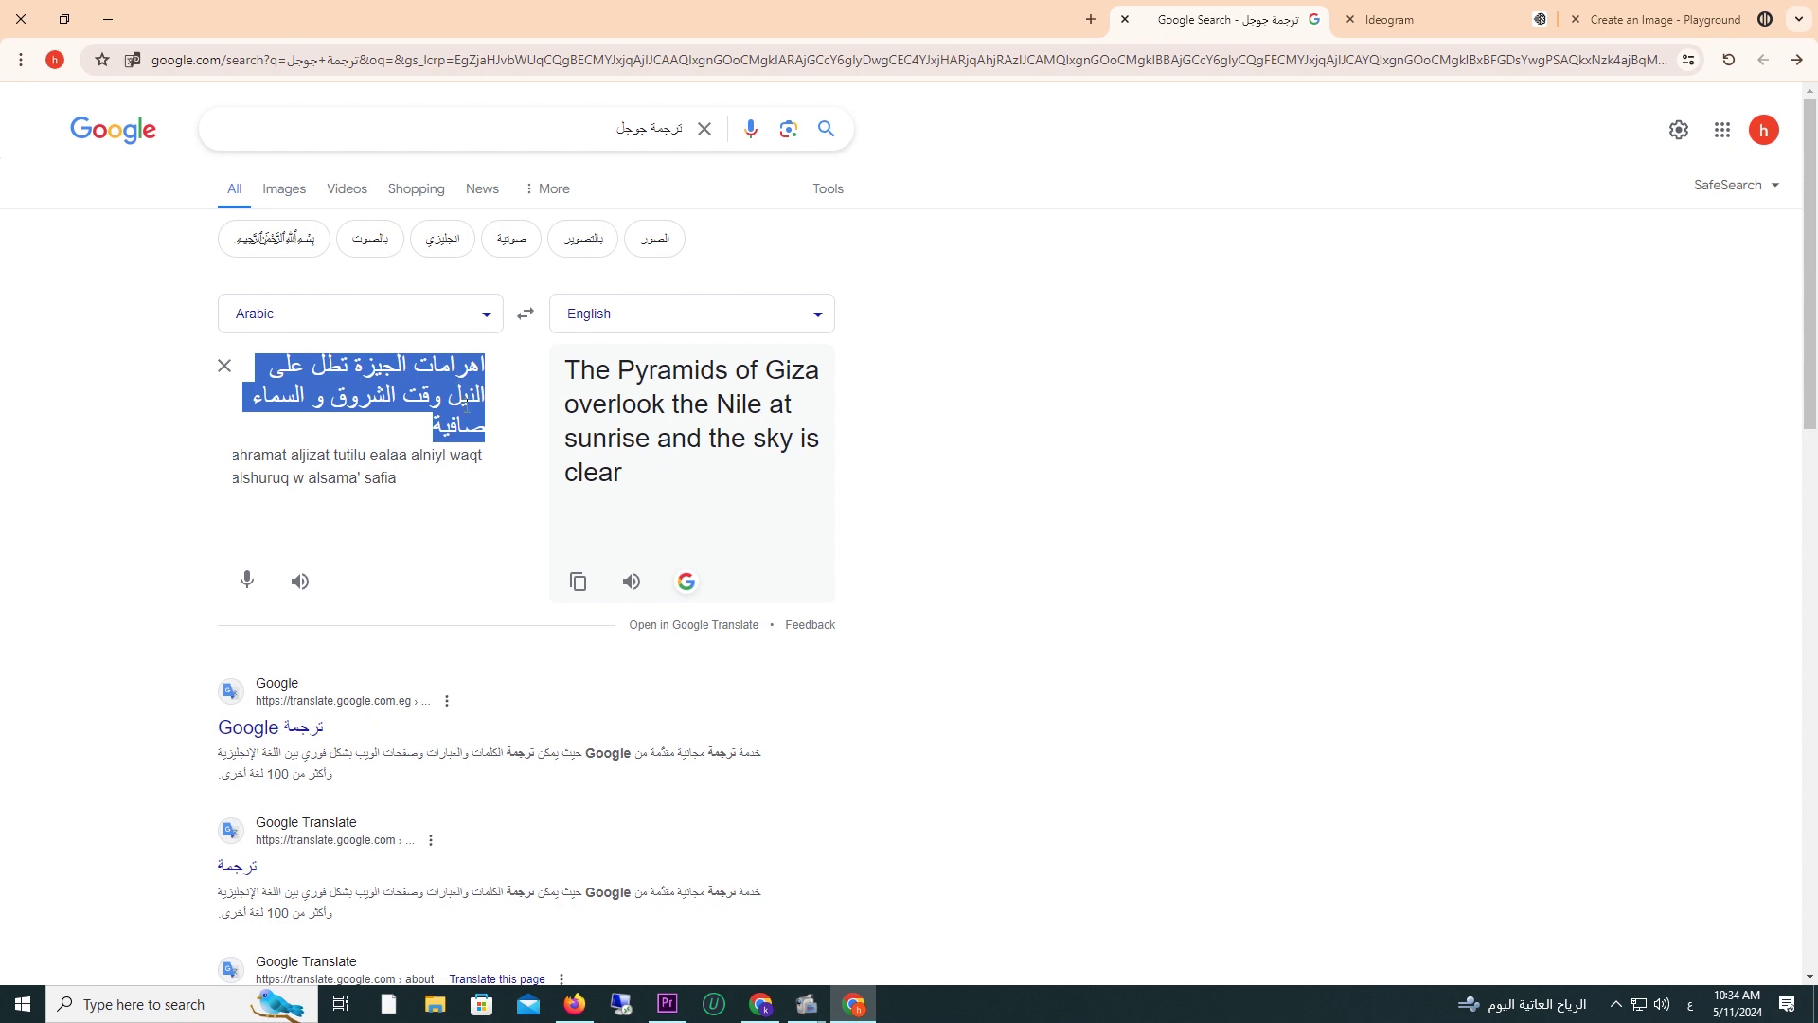
click(413, 424)
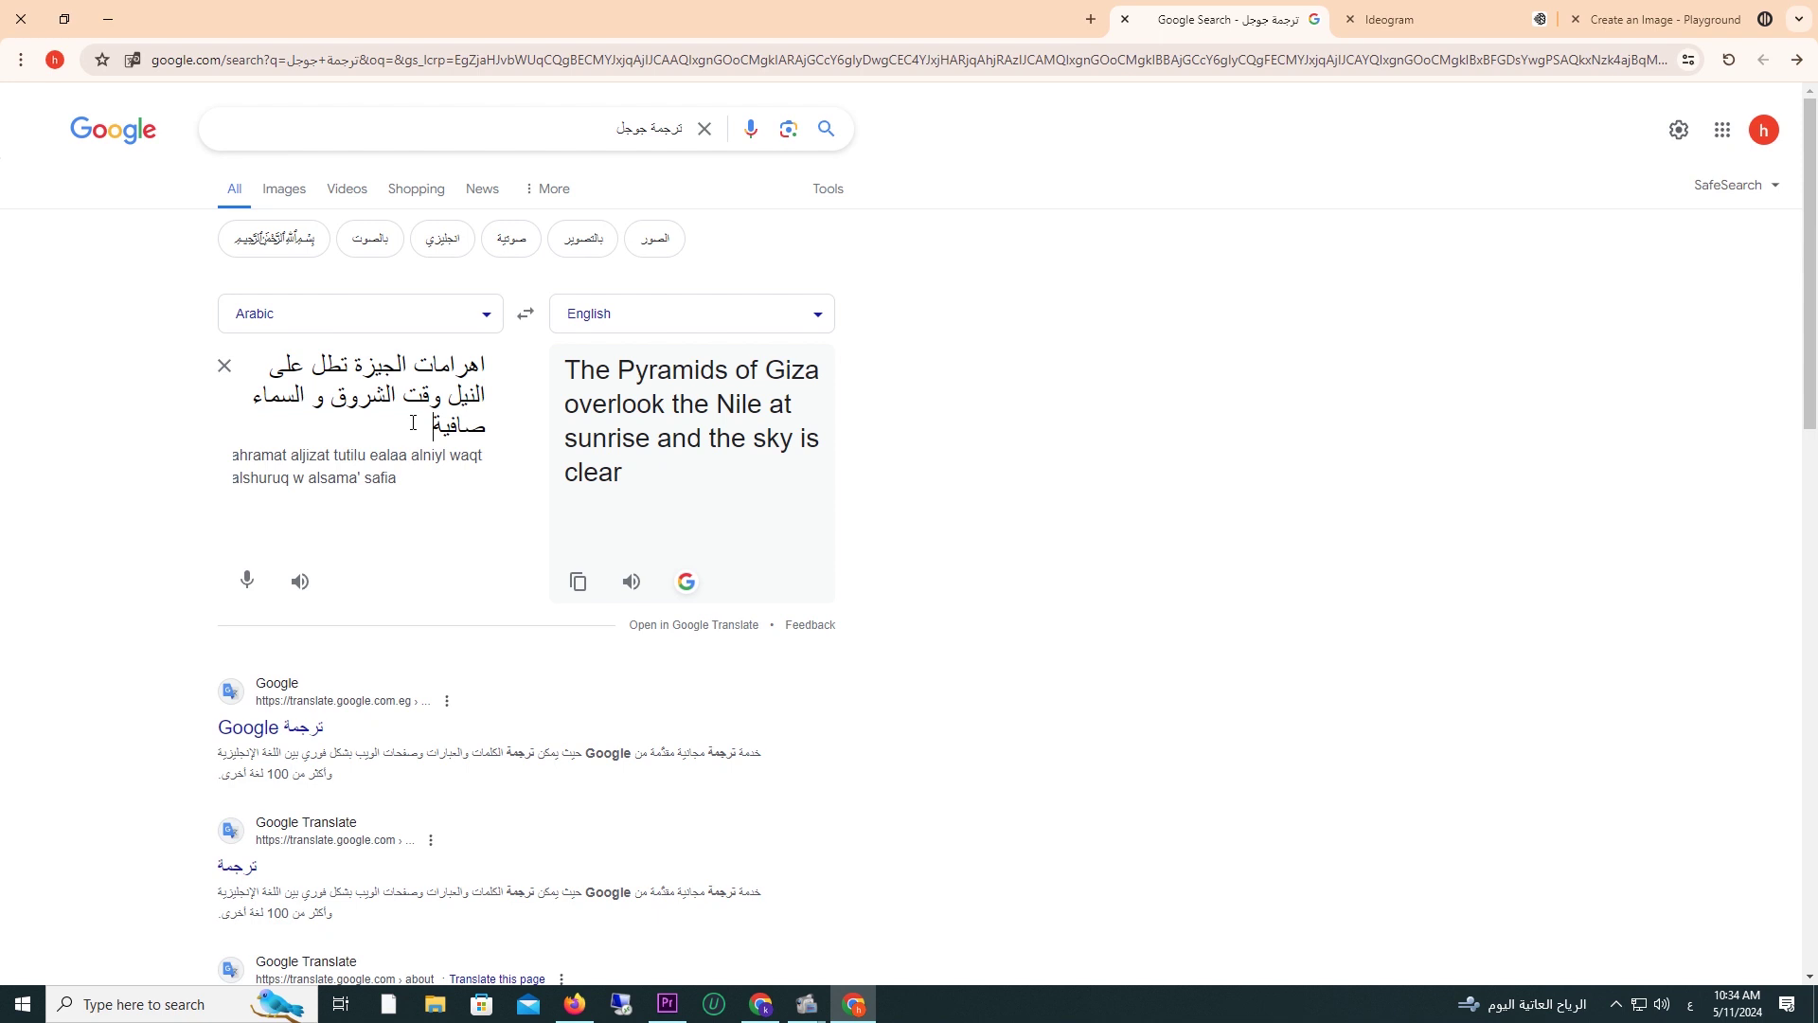
click(581, 588)
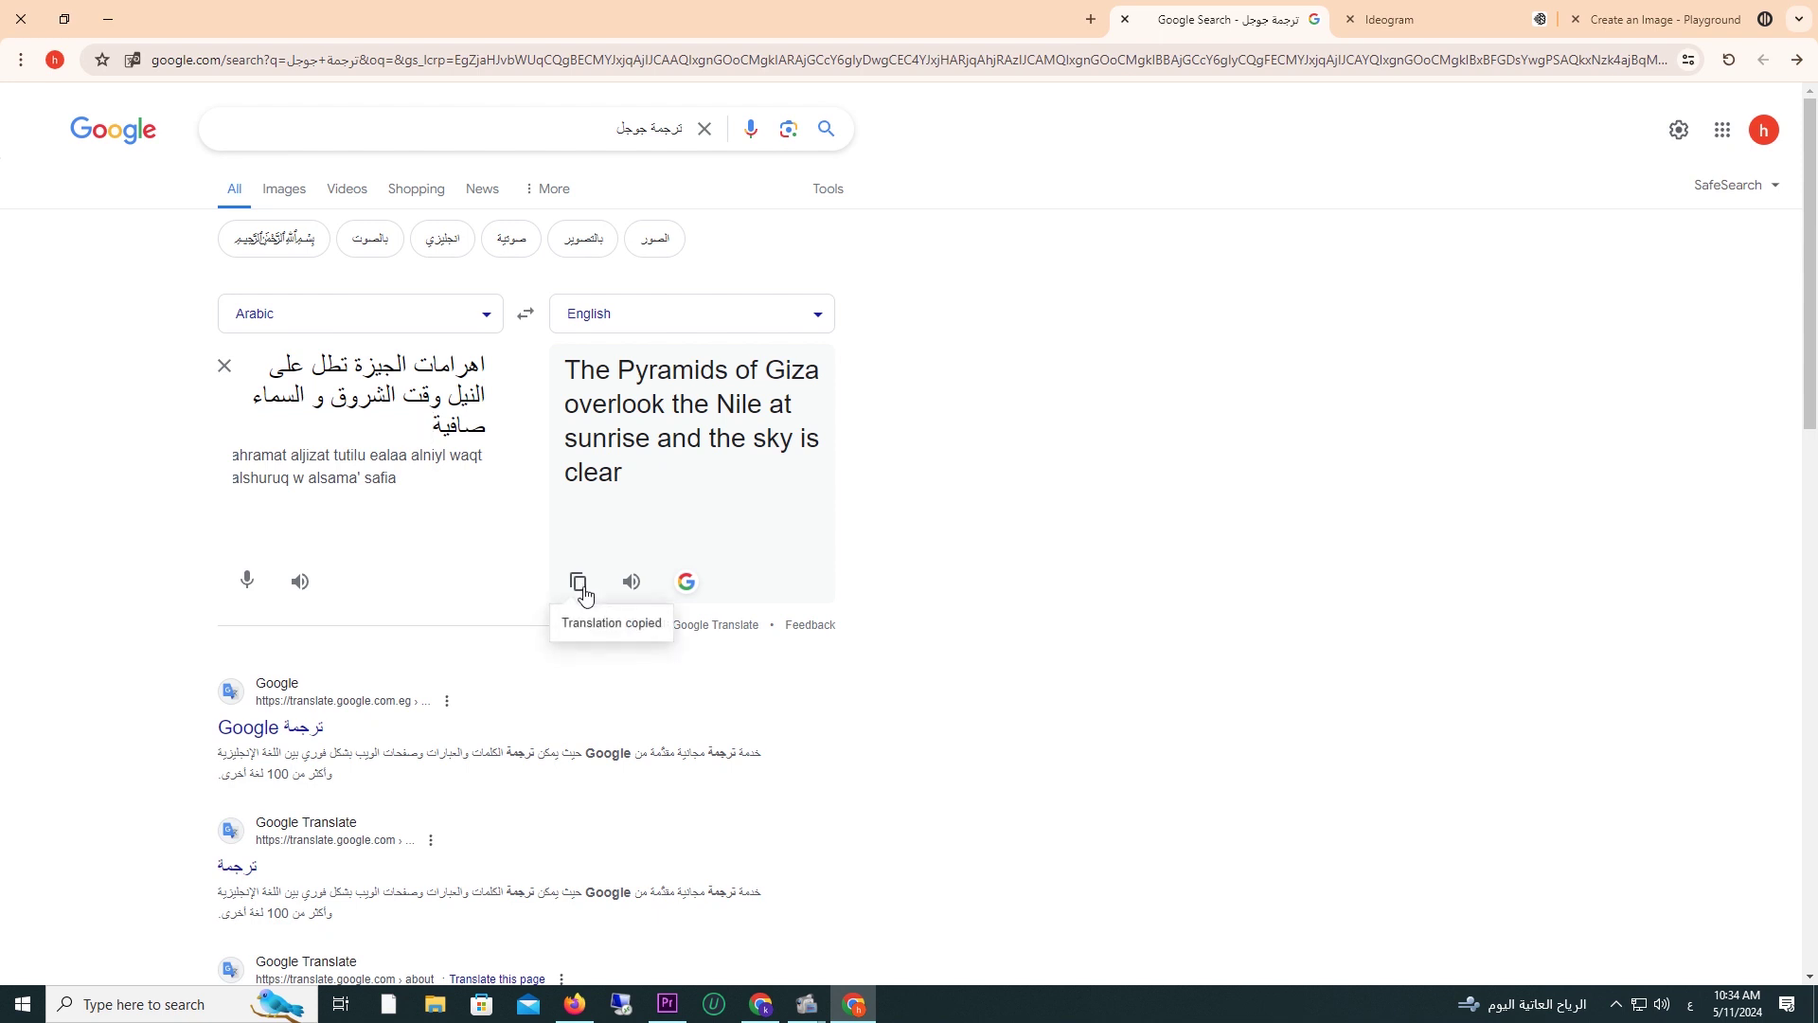
click(1652, 31)
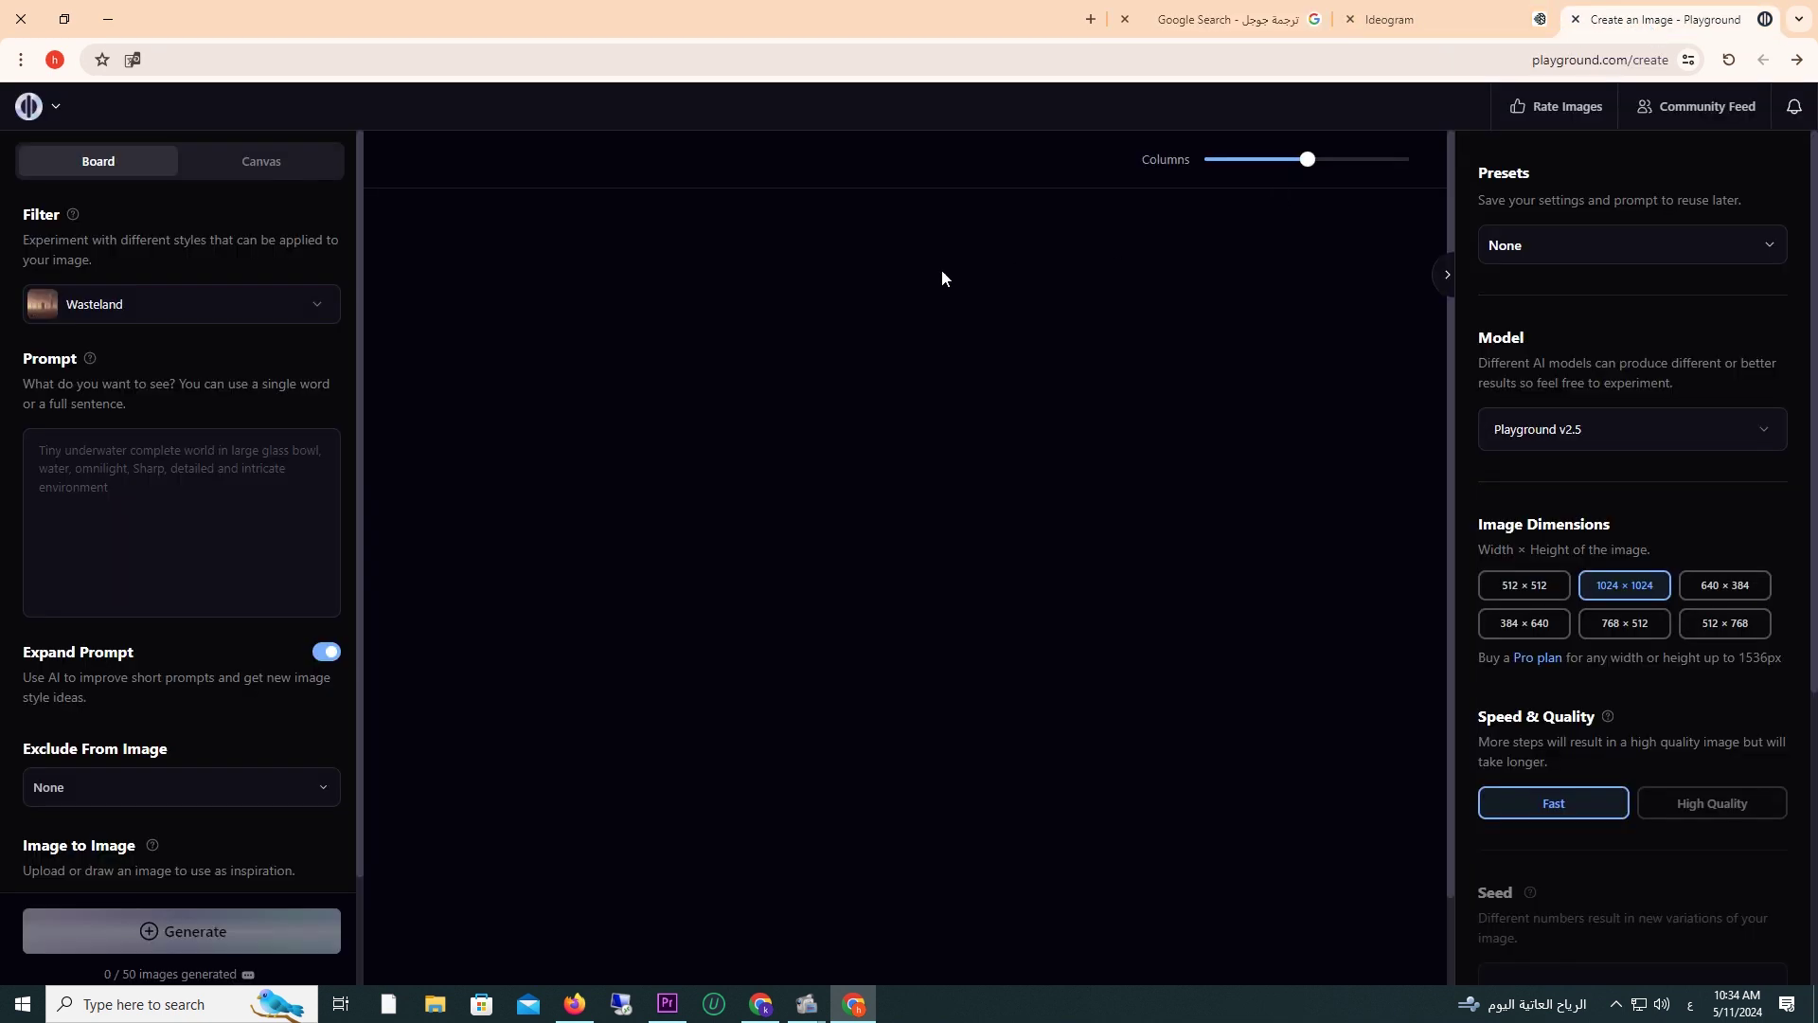
click(274, 458)
key(ctrl+v)
Turn Expand Prompt off and back on.
scroll(179, 553, down, 1)
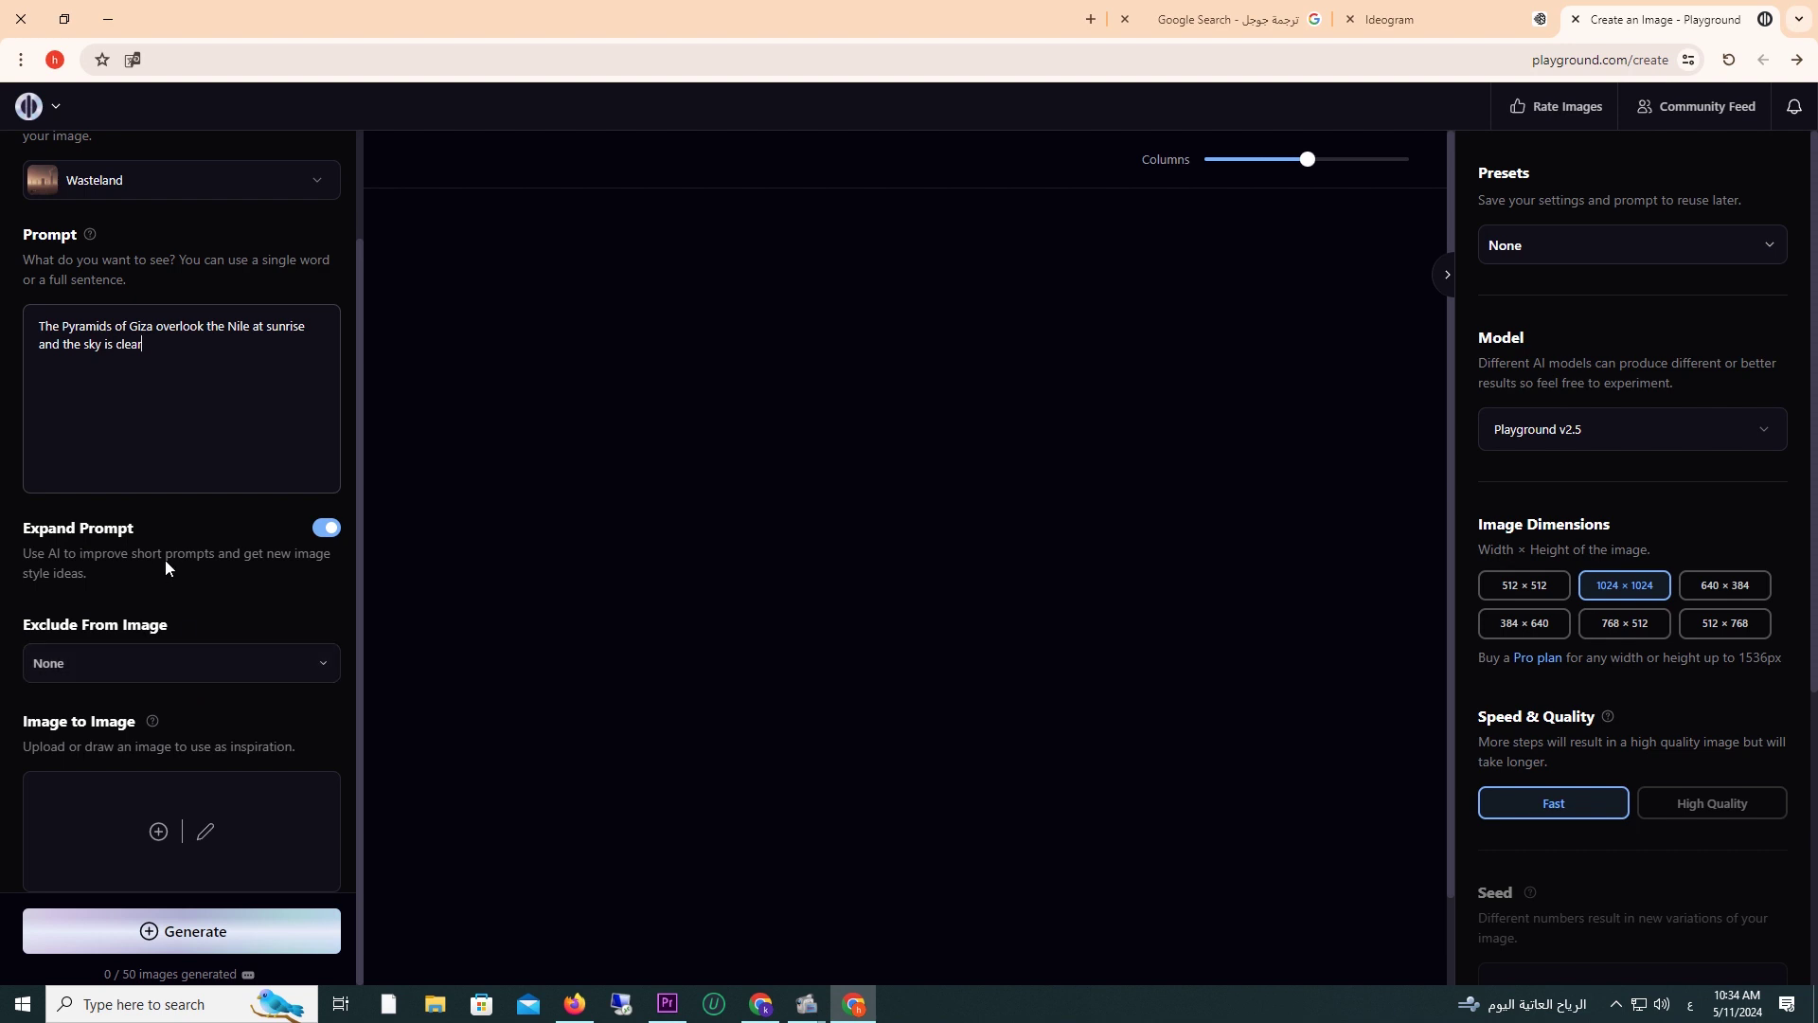
click(325, 532)
click(332, 532)
Set Exclude From Image to Custom and delete all of its default exclusion text.
click(323, 665)
click(199, 700)
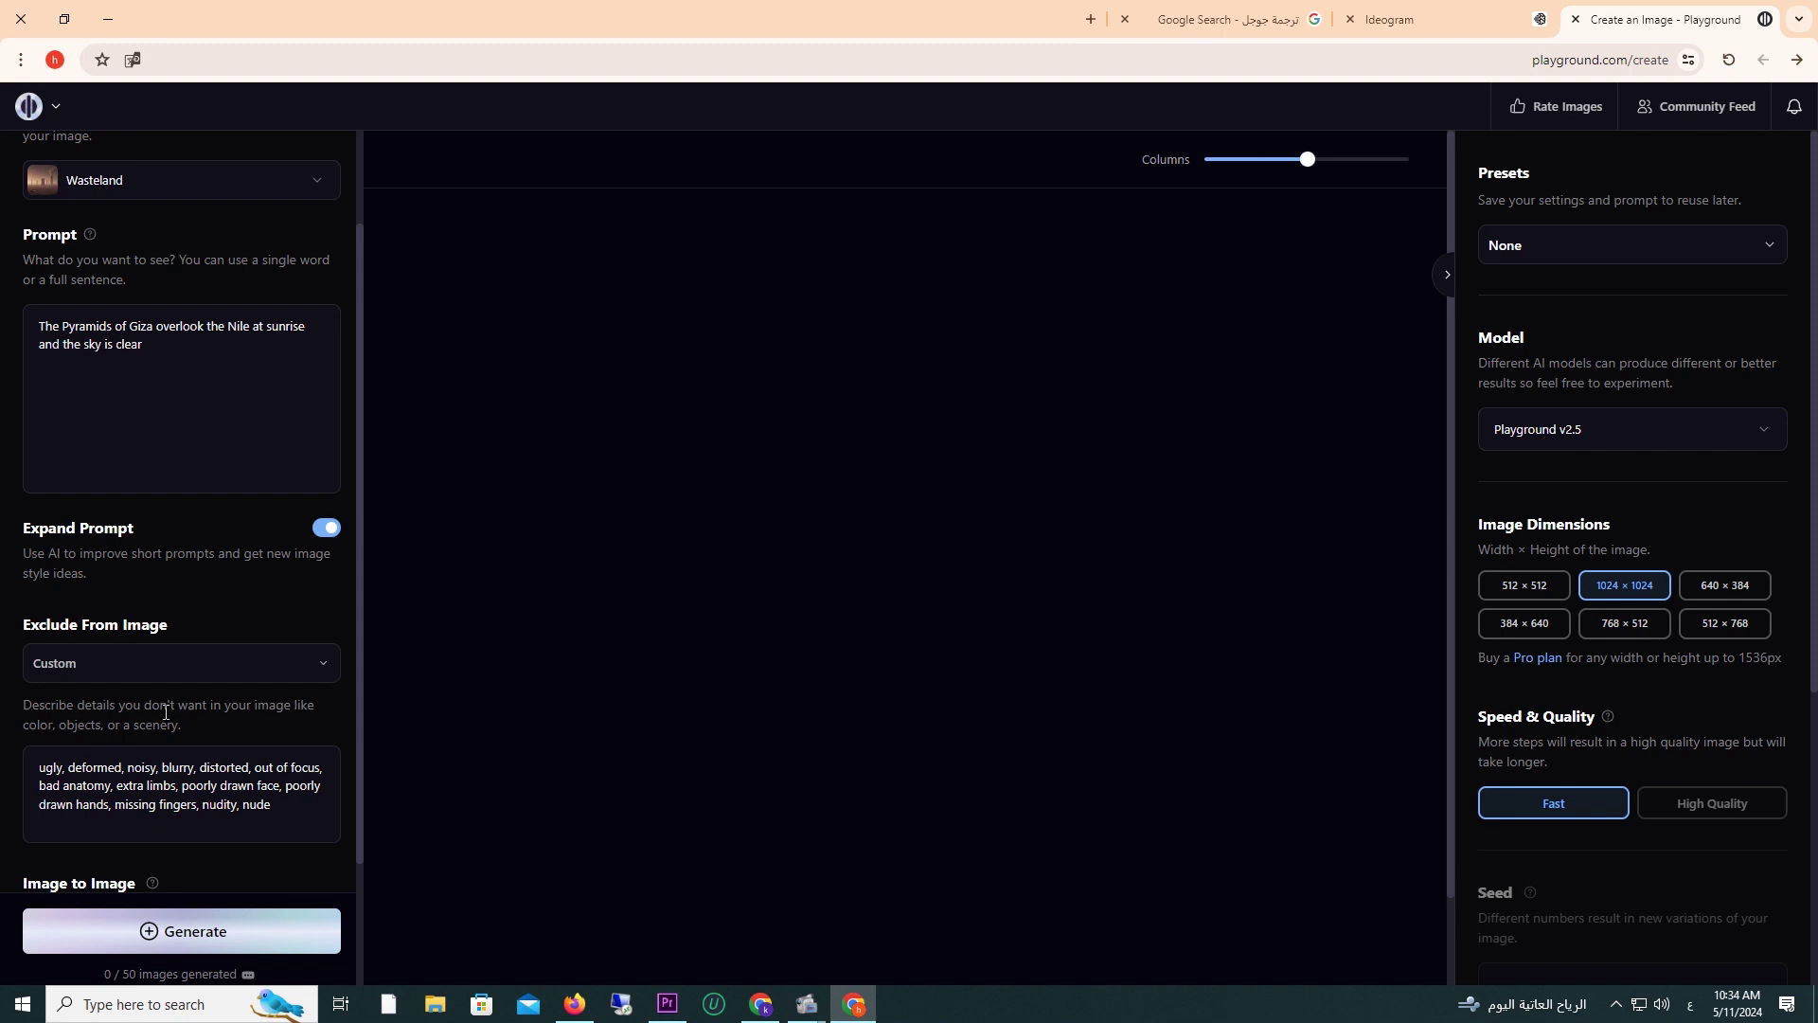
click(248, 767)
key(ctrl+a)
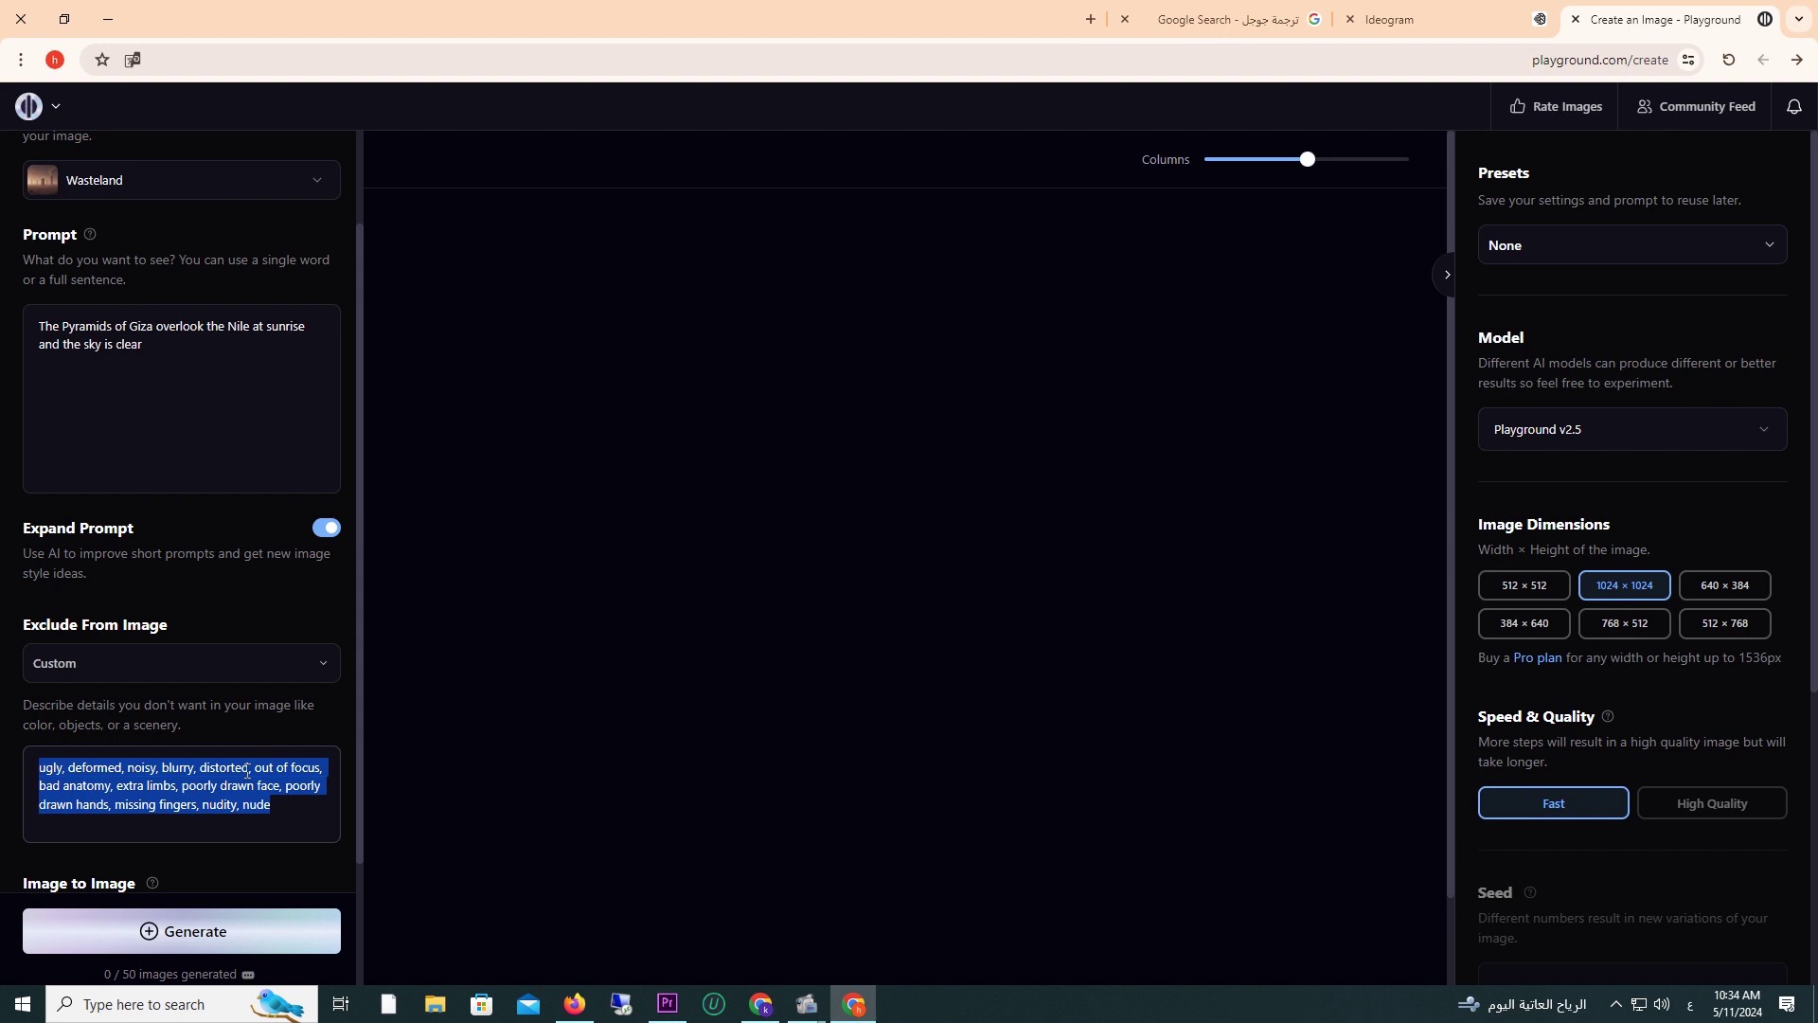
key(BackSpace)
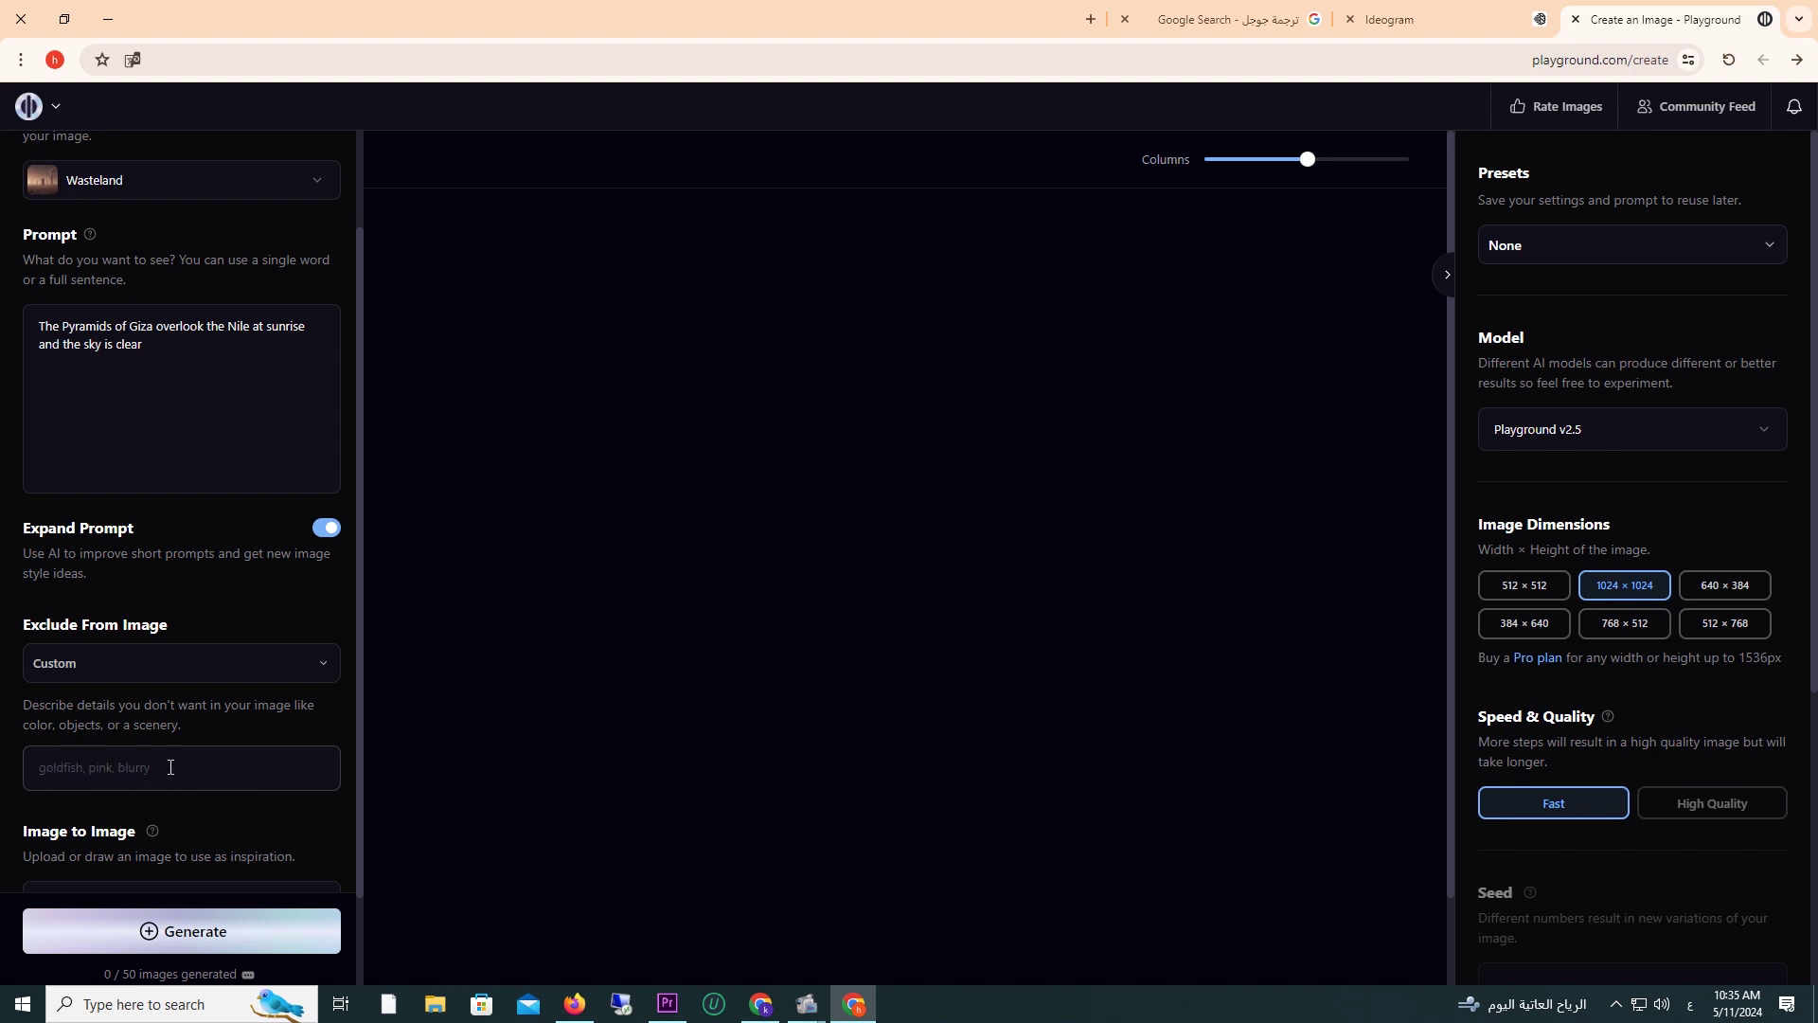
scroll(179, 710, down, 2)
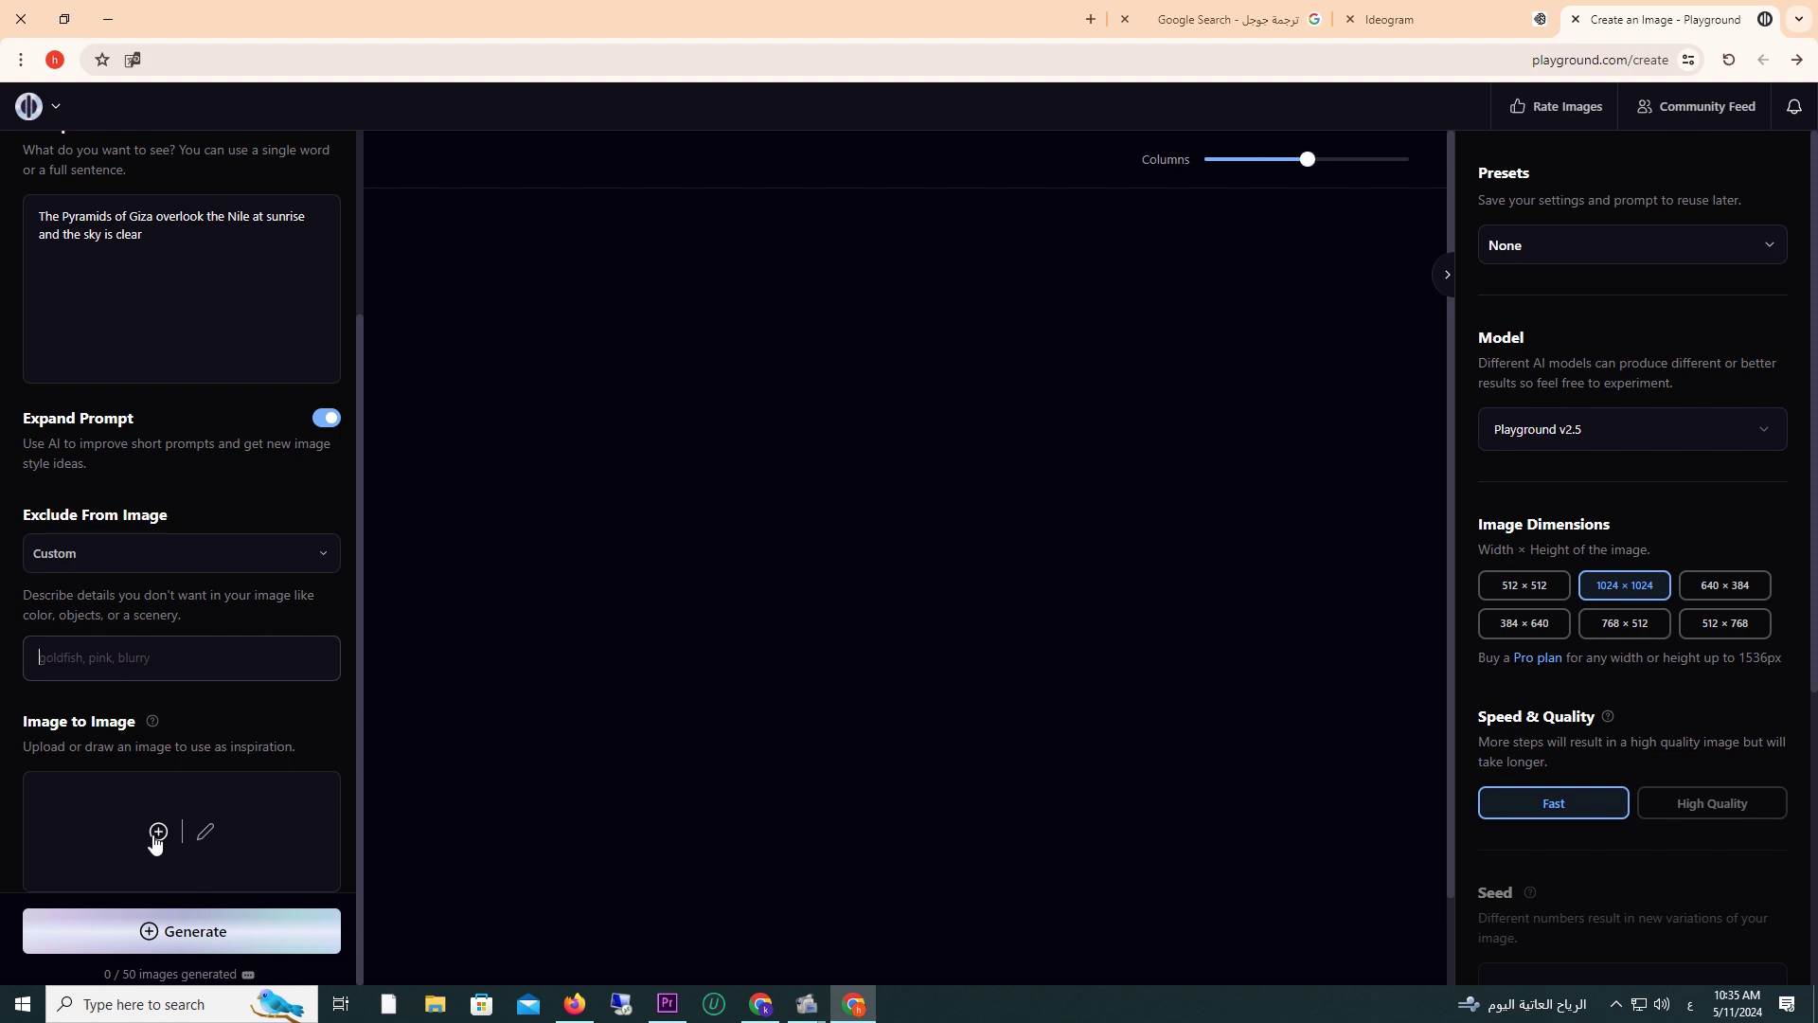
Generate images from the Pyramids of Giza prompt and view the results enlarged one after another, then close the enlarged view.
click(197, 937)
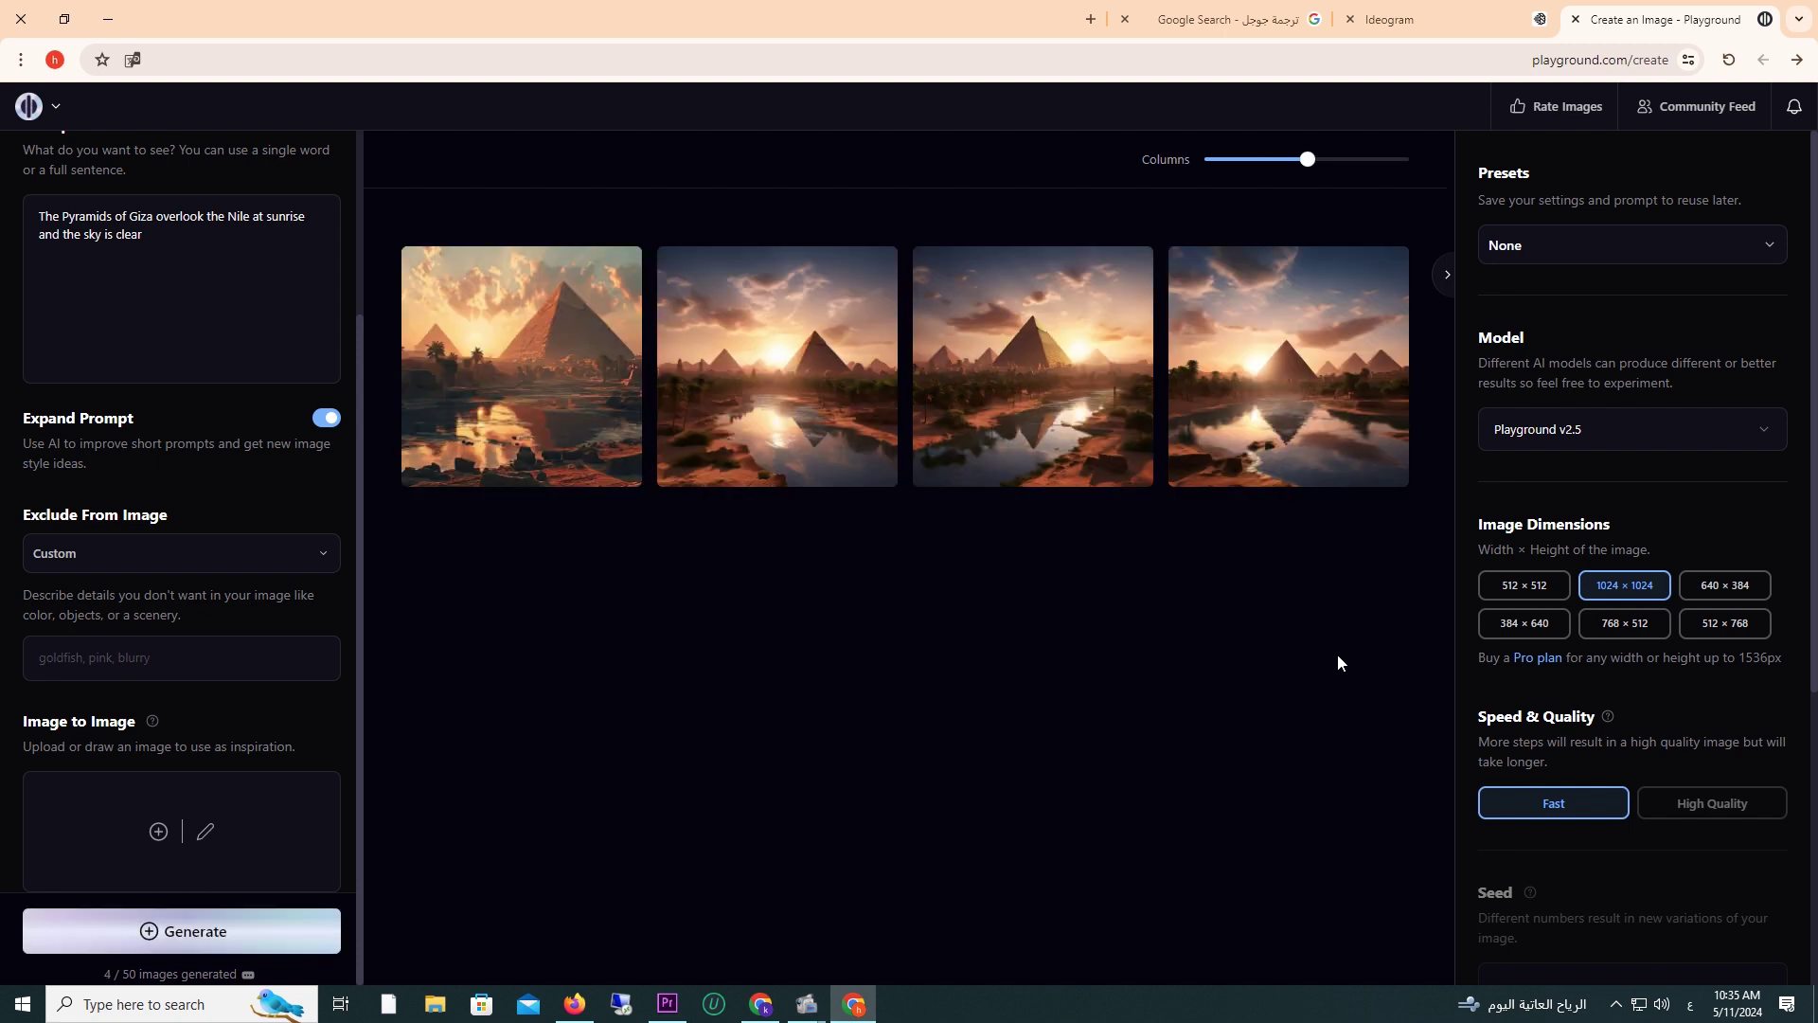
click(585, 416)
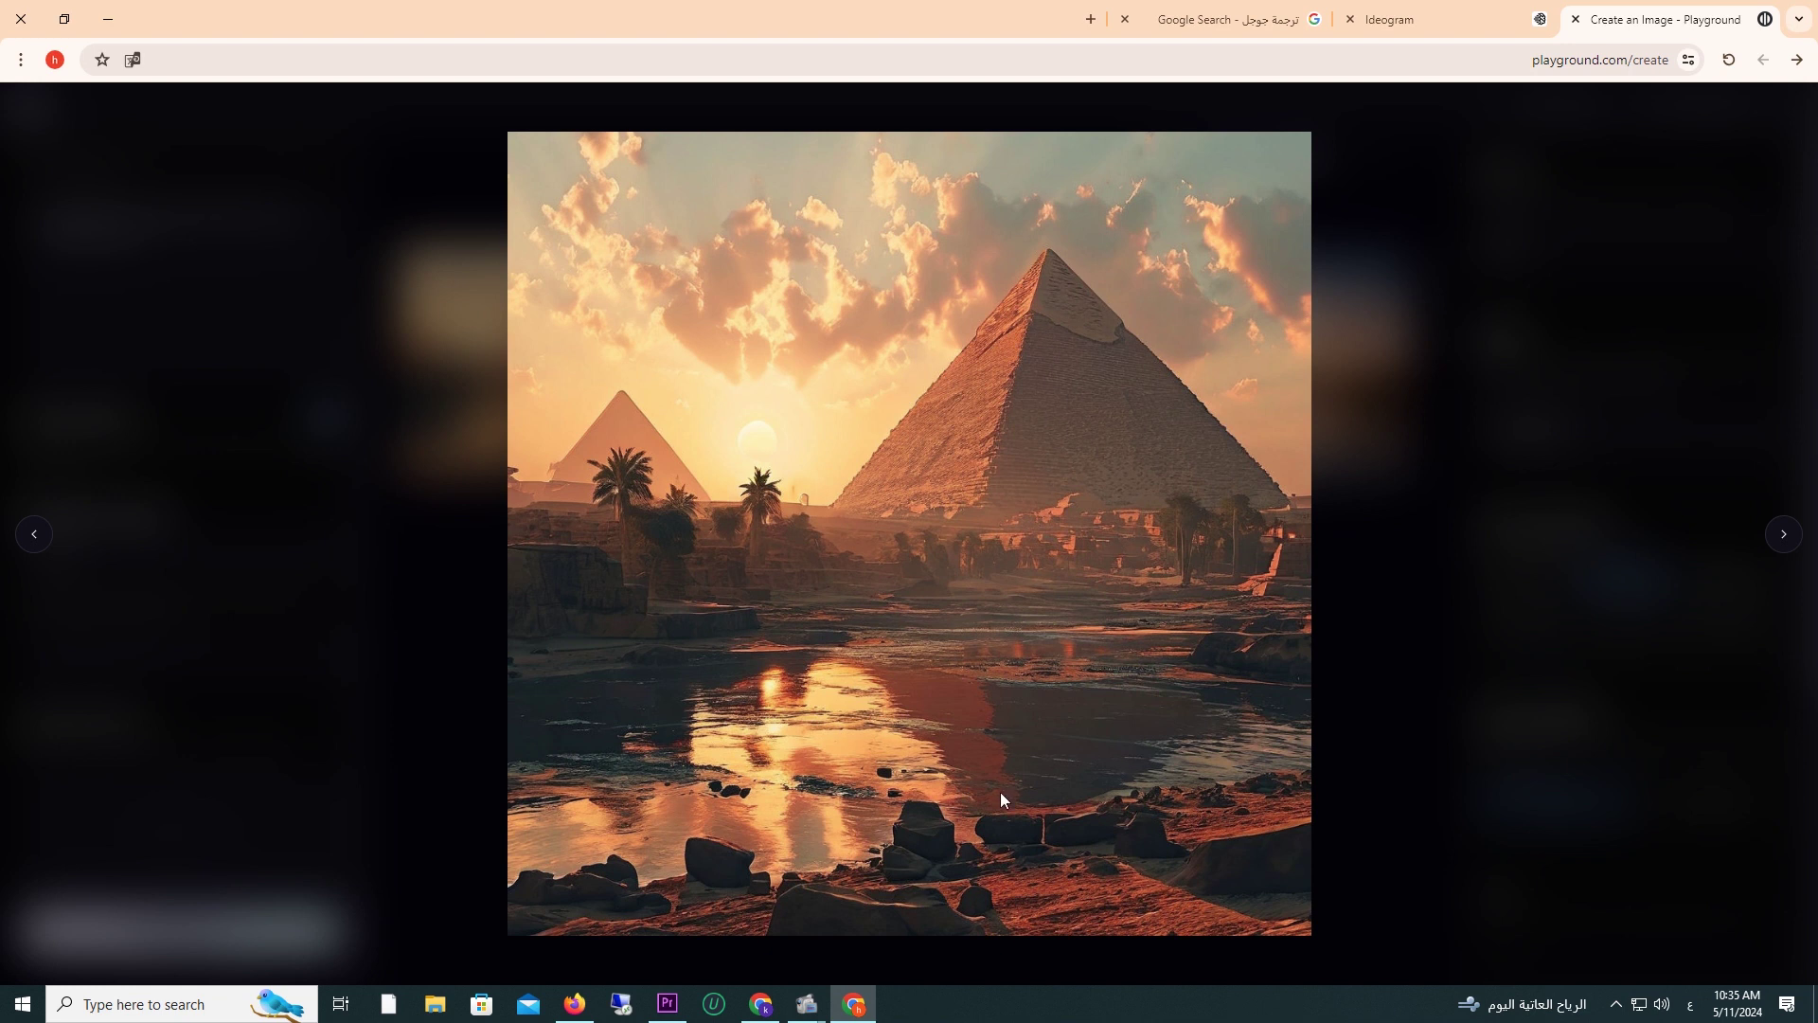
click(1784, 536)
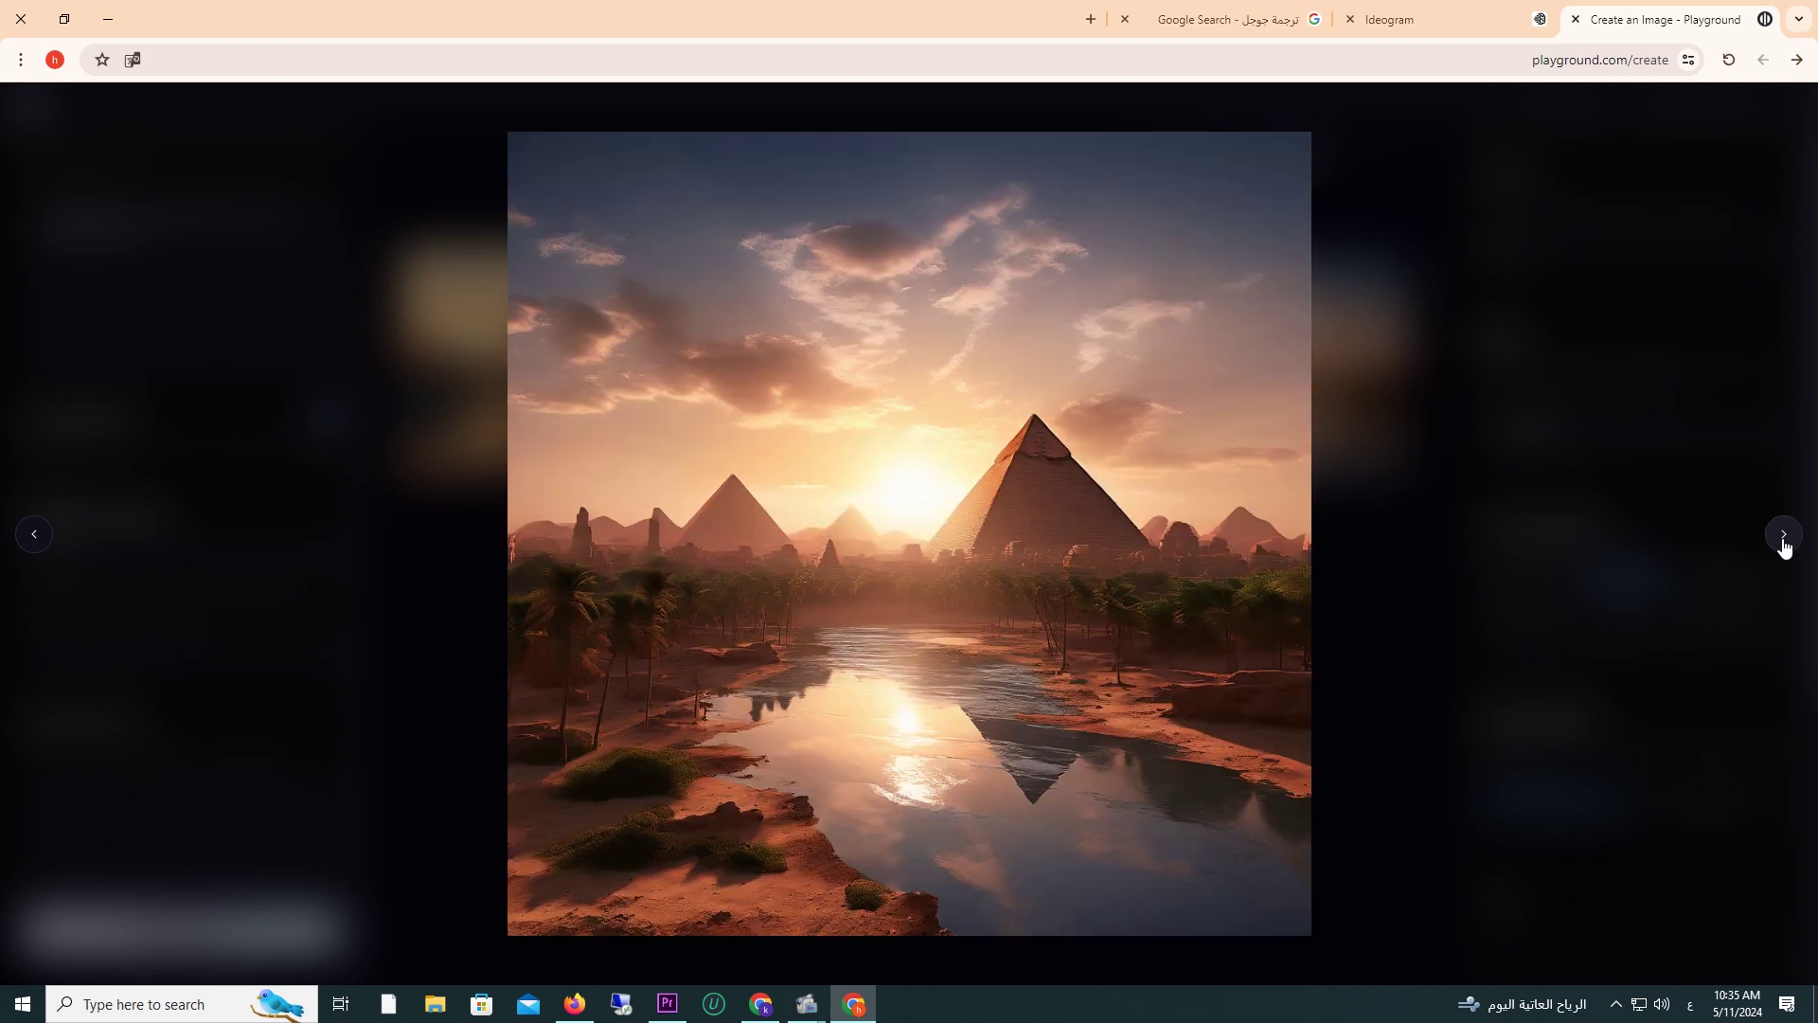
click(1784, 536)
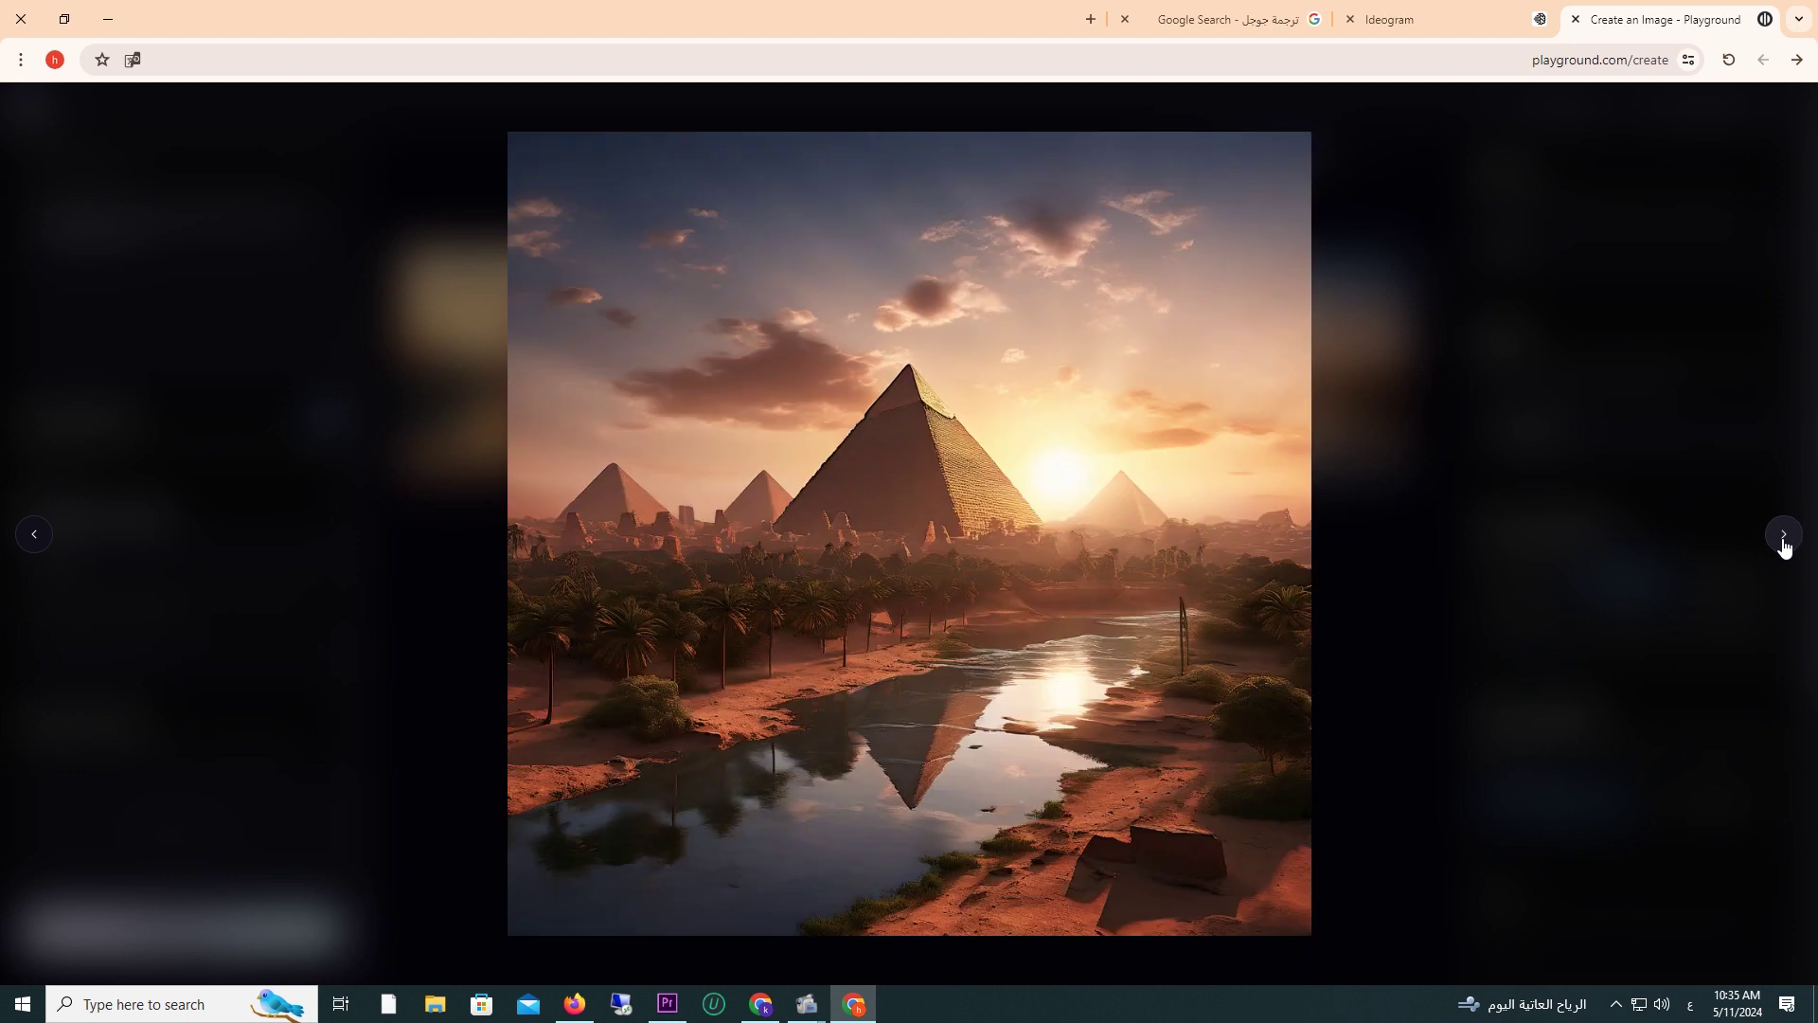
click(1784, 536)
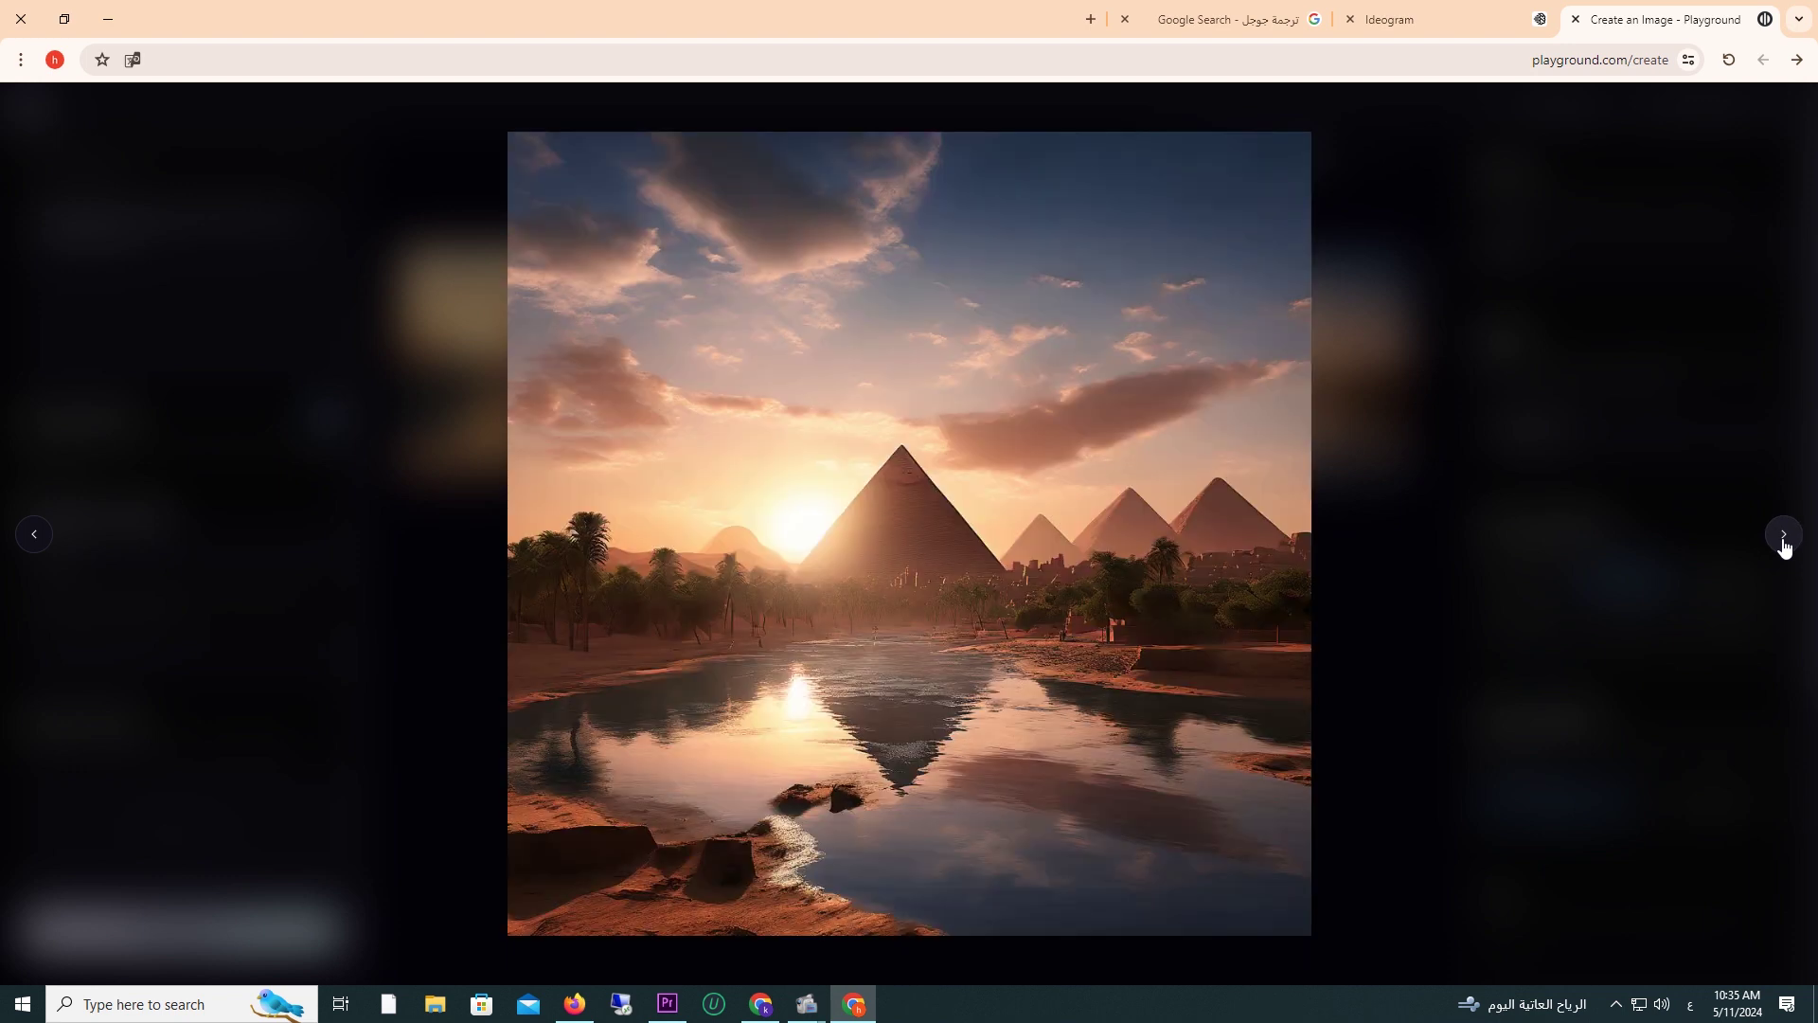
click(34, 540)
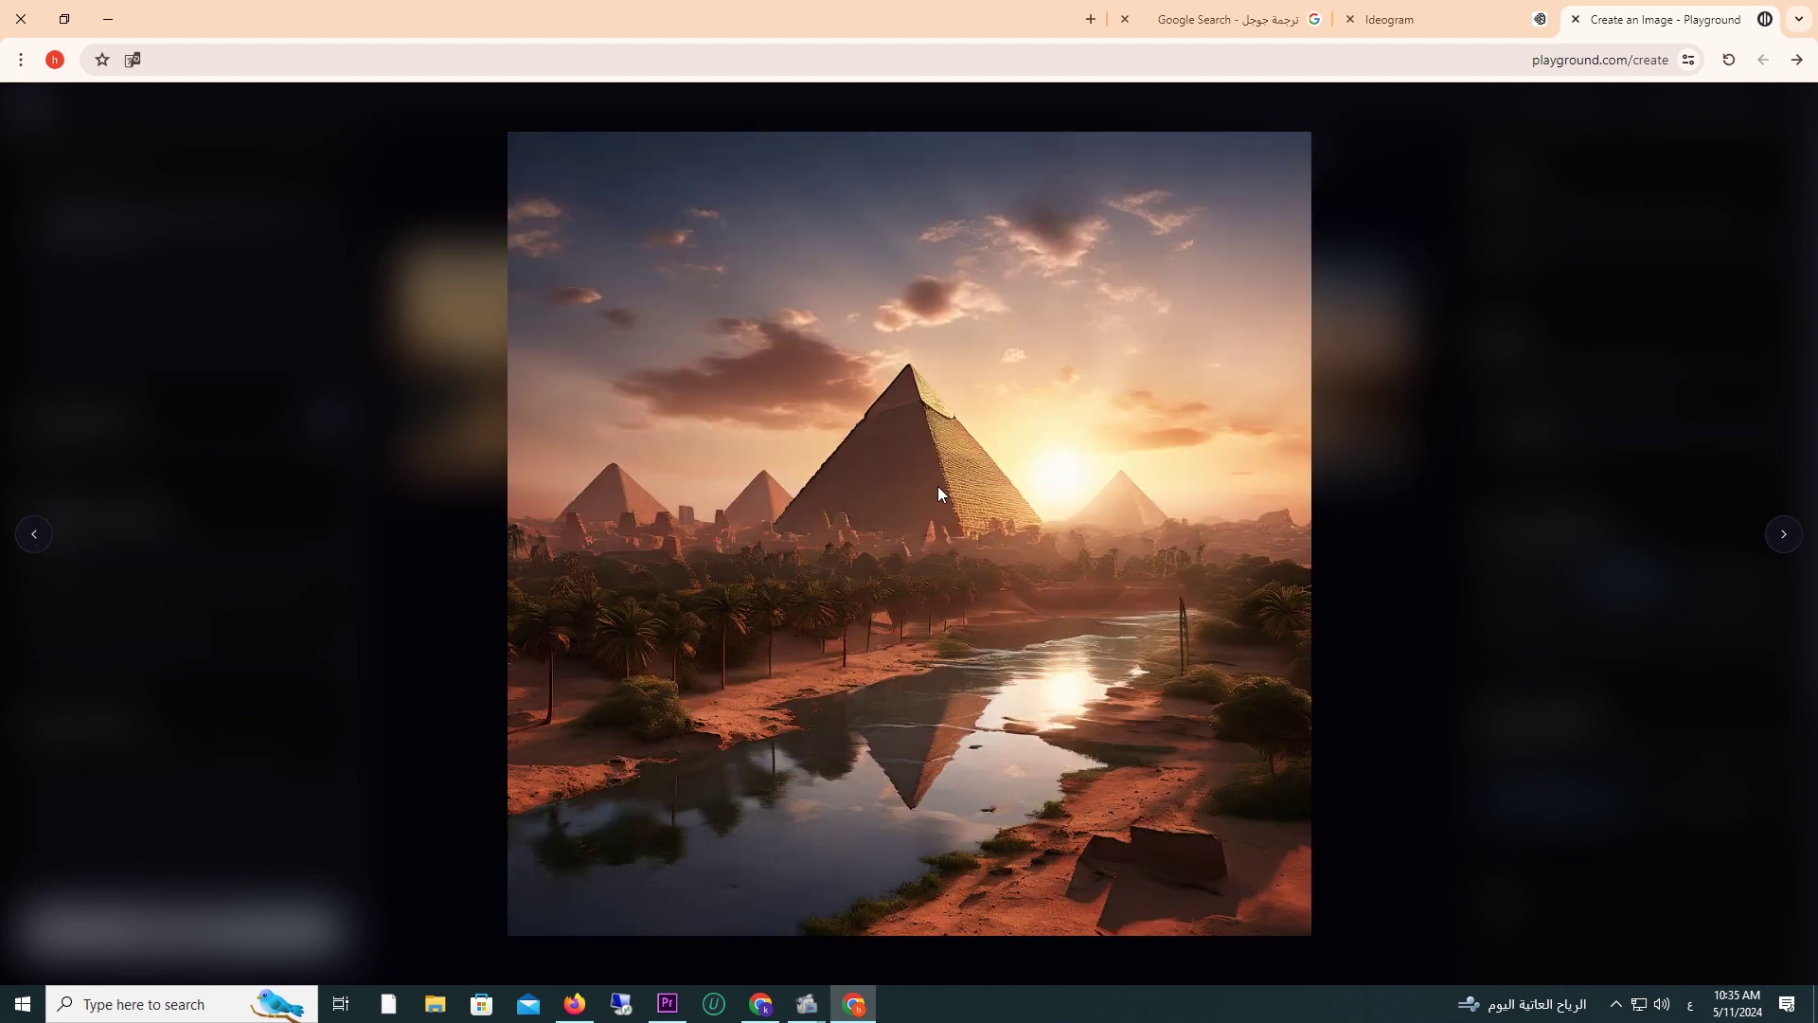
key(Escape)
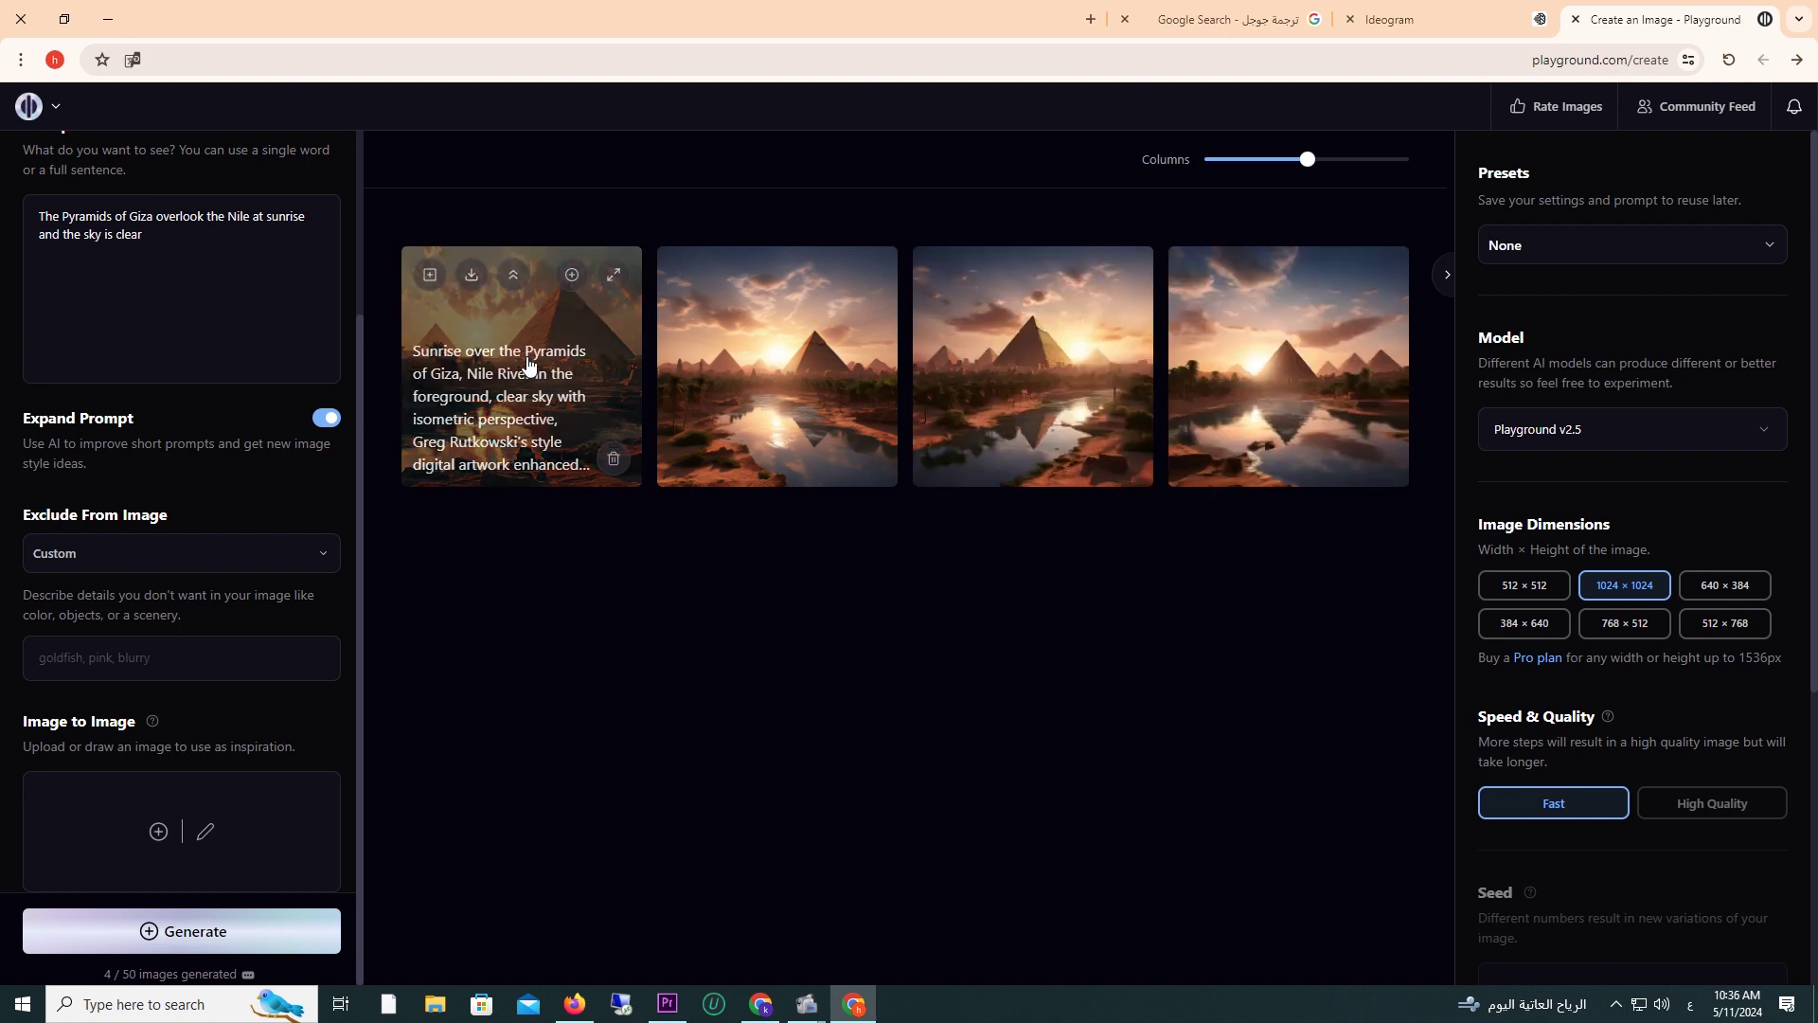
Download the first generated pyramid image, open the downloaded file in the image viewer, and close the viewer.
click(471, 283)
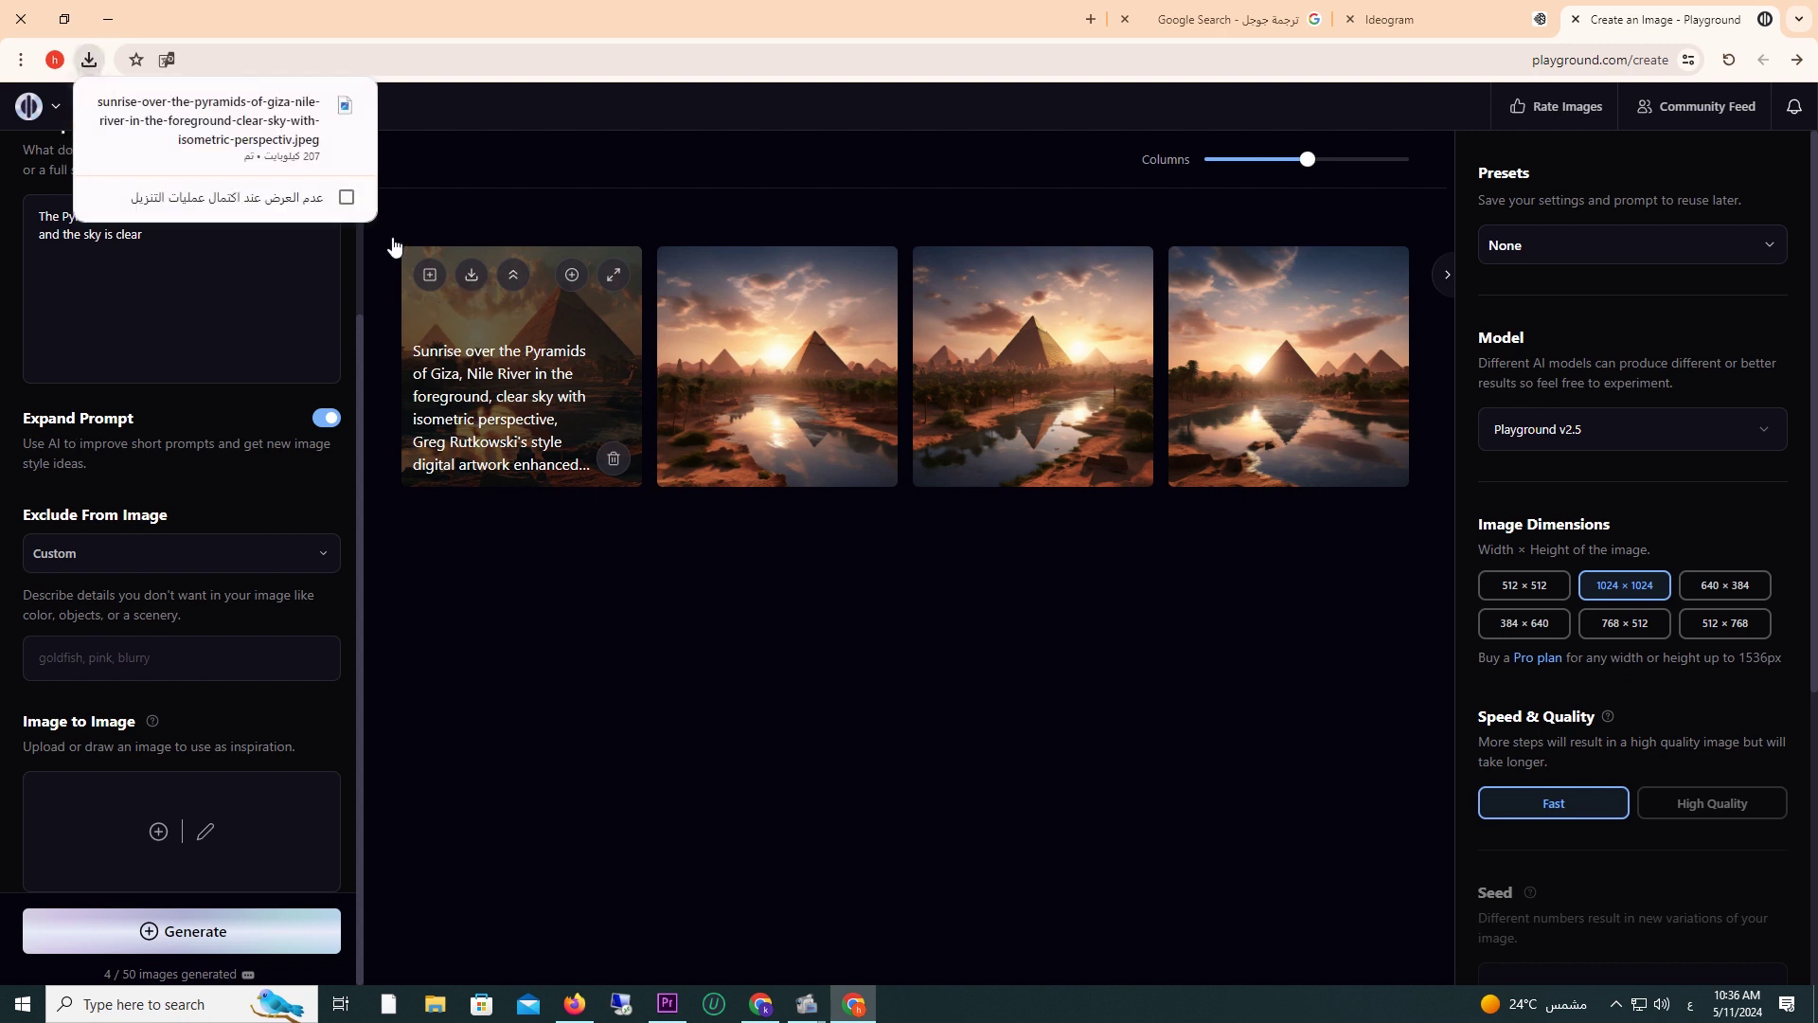
click(235, 123)
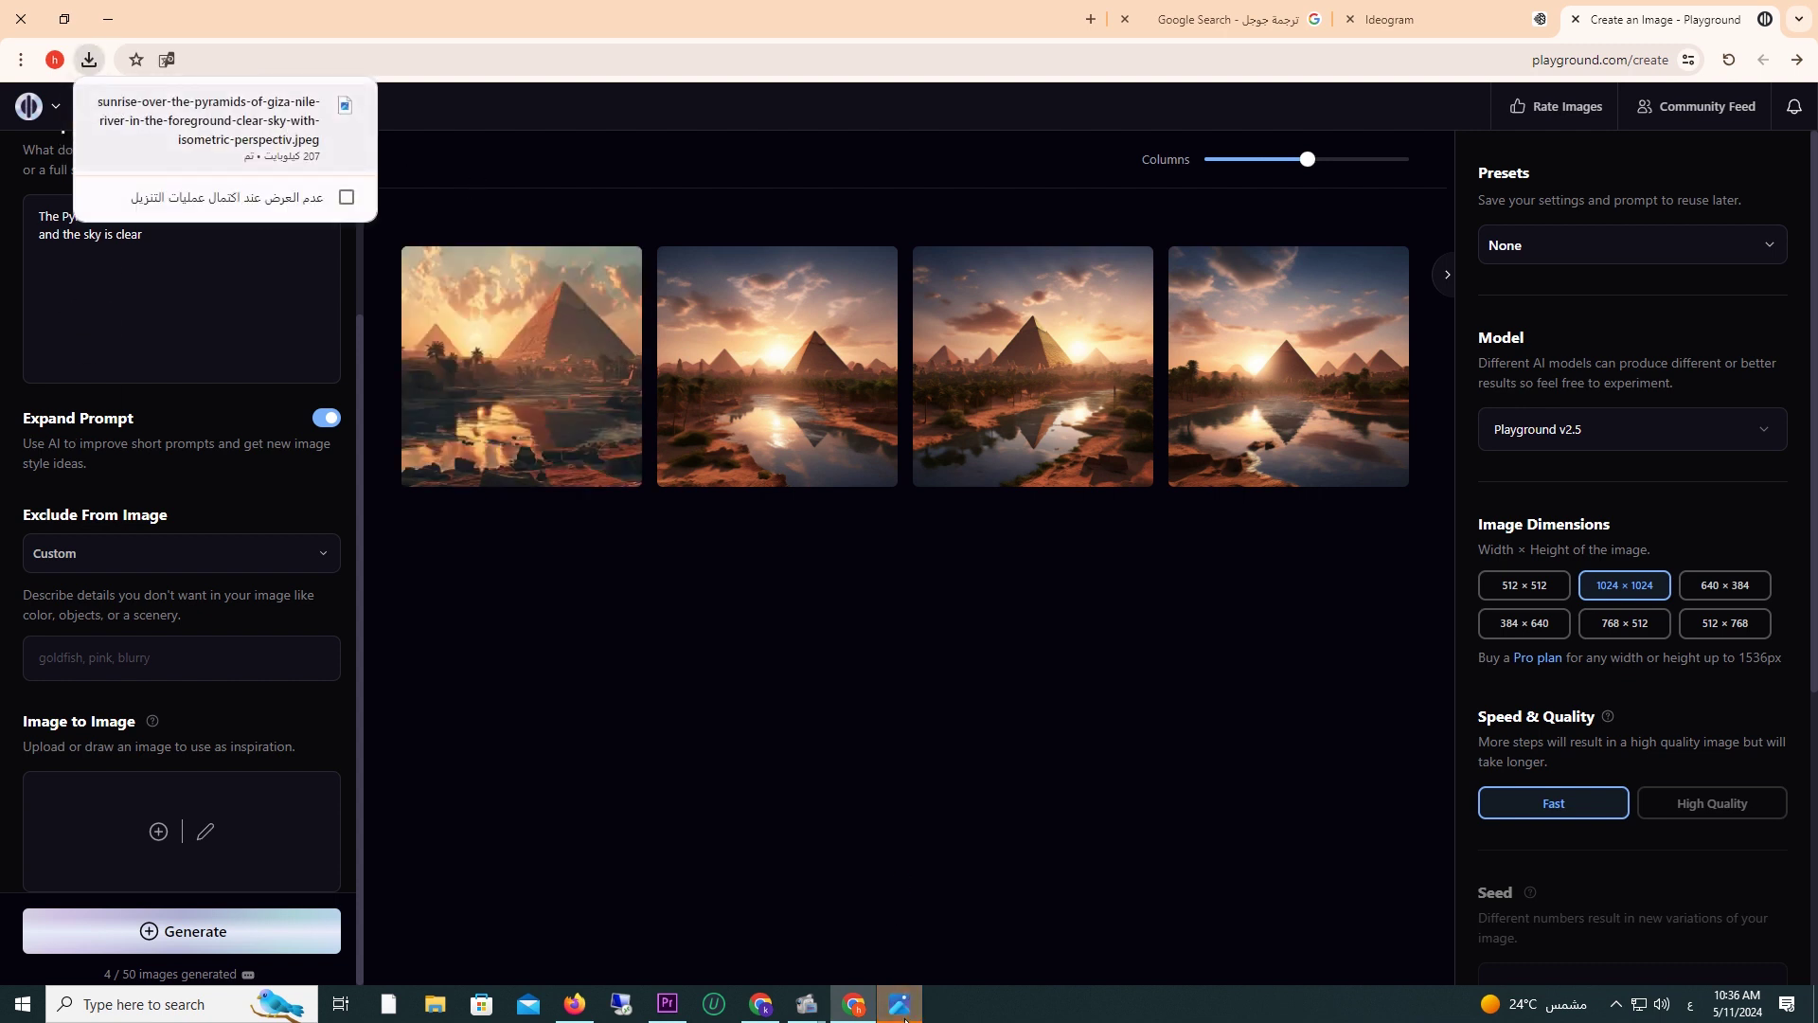
click(901, 1005)
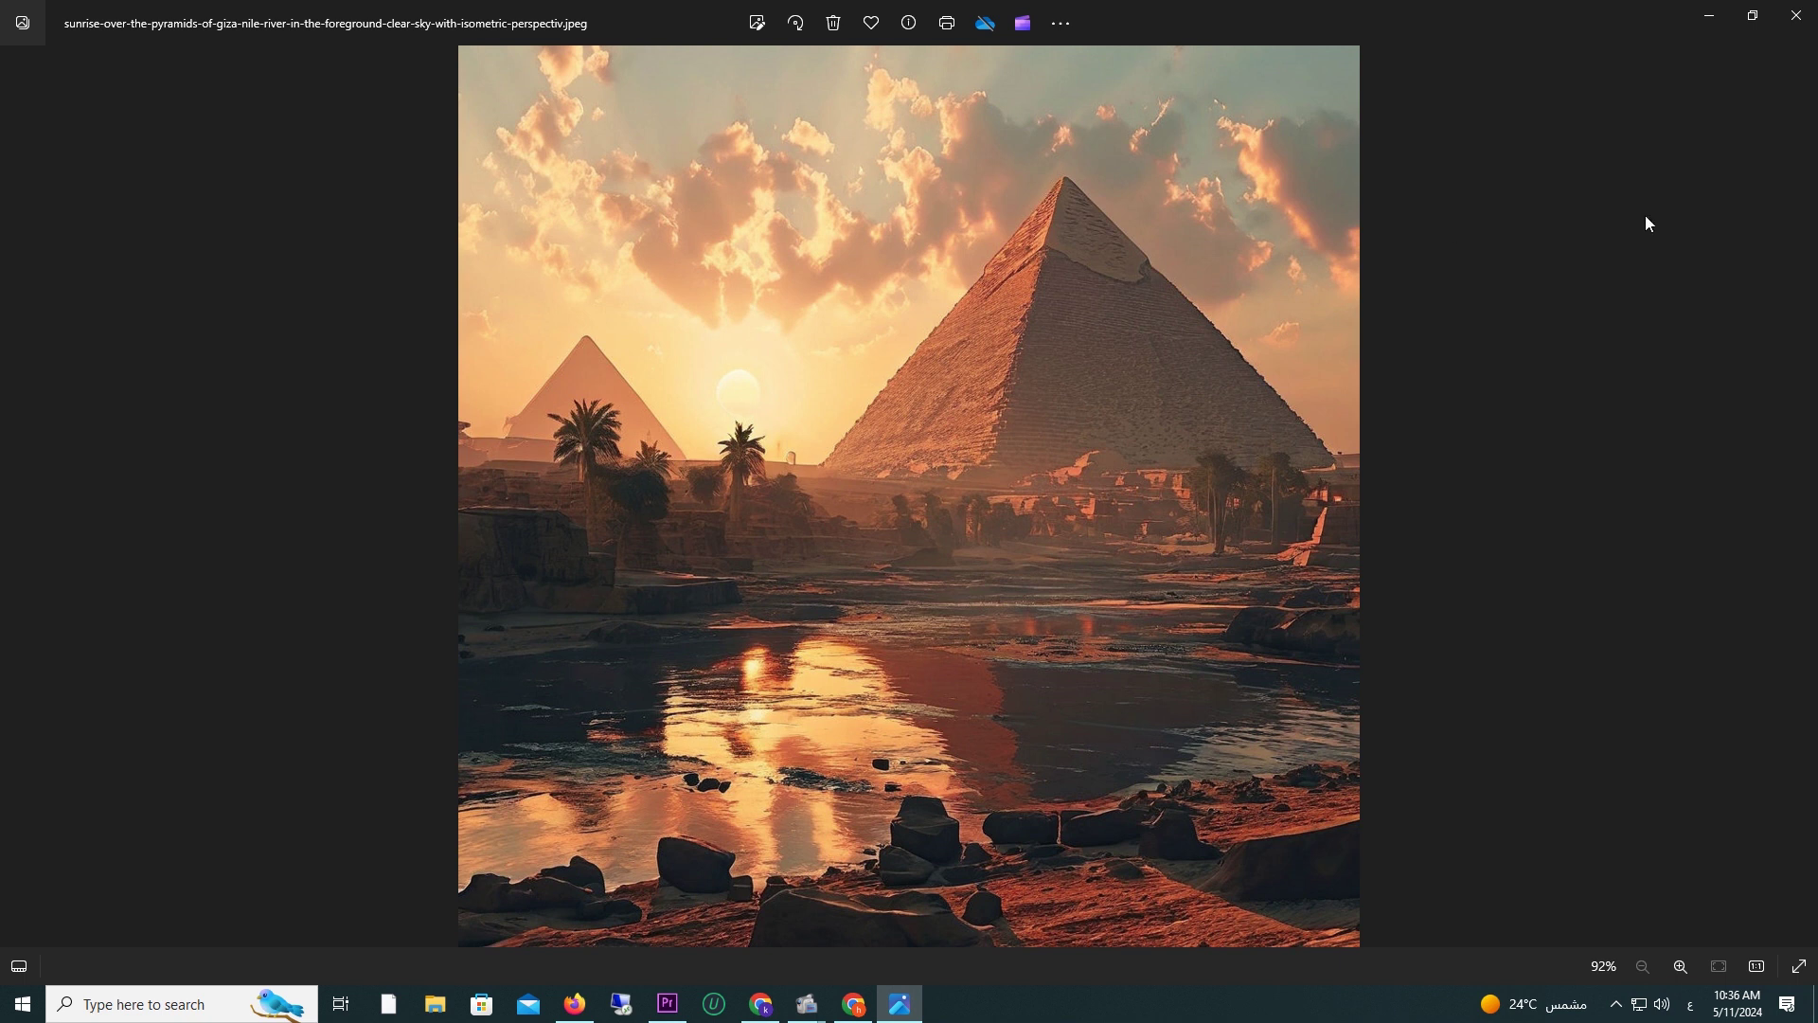
click(1801, 27)
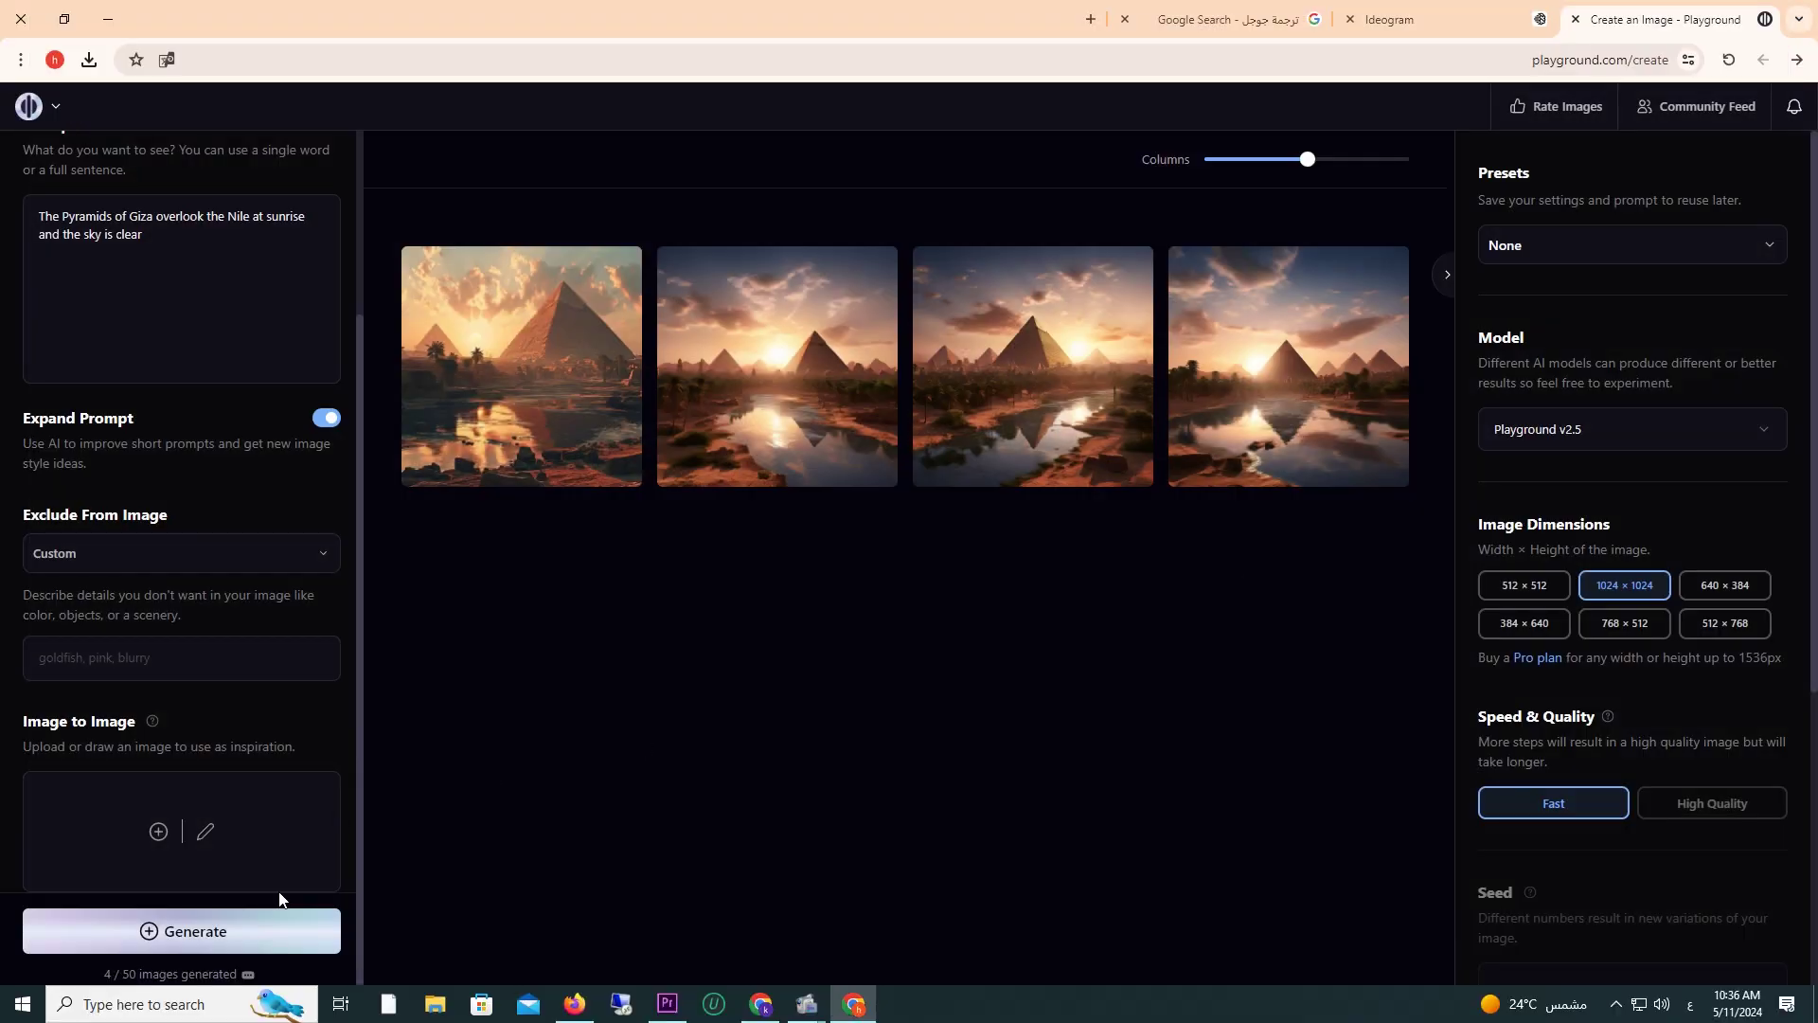
Switch to Ideogram, sign in with the existing Google account, and continue to the username registration.
click(1441, 19)
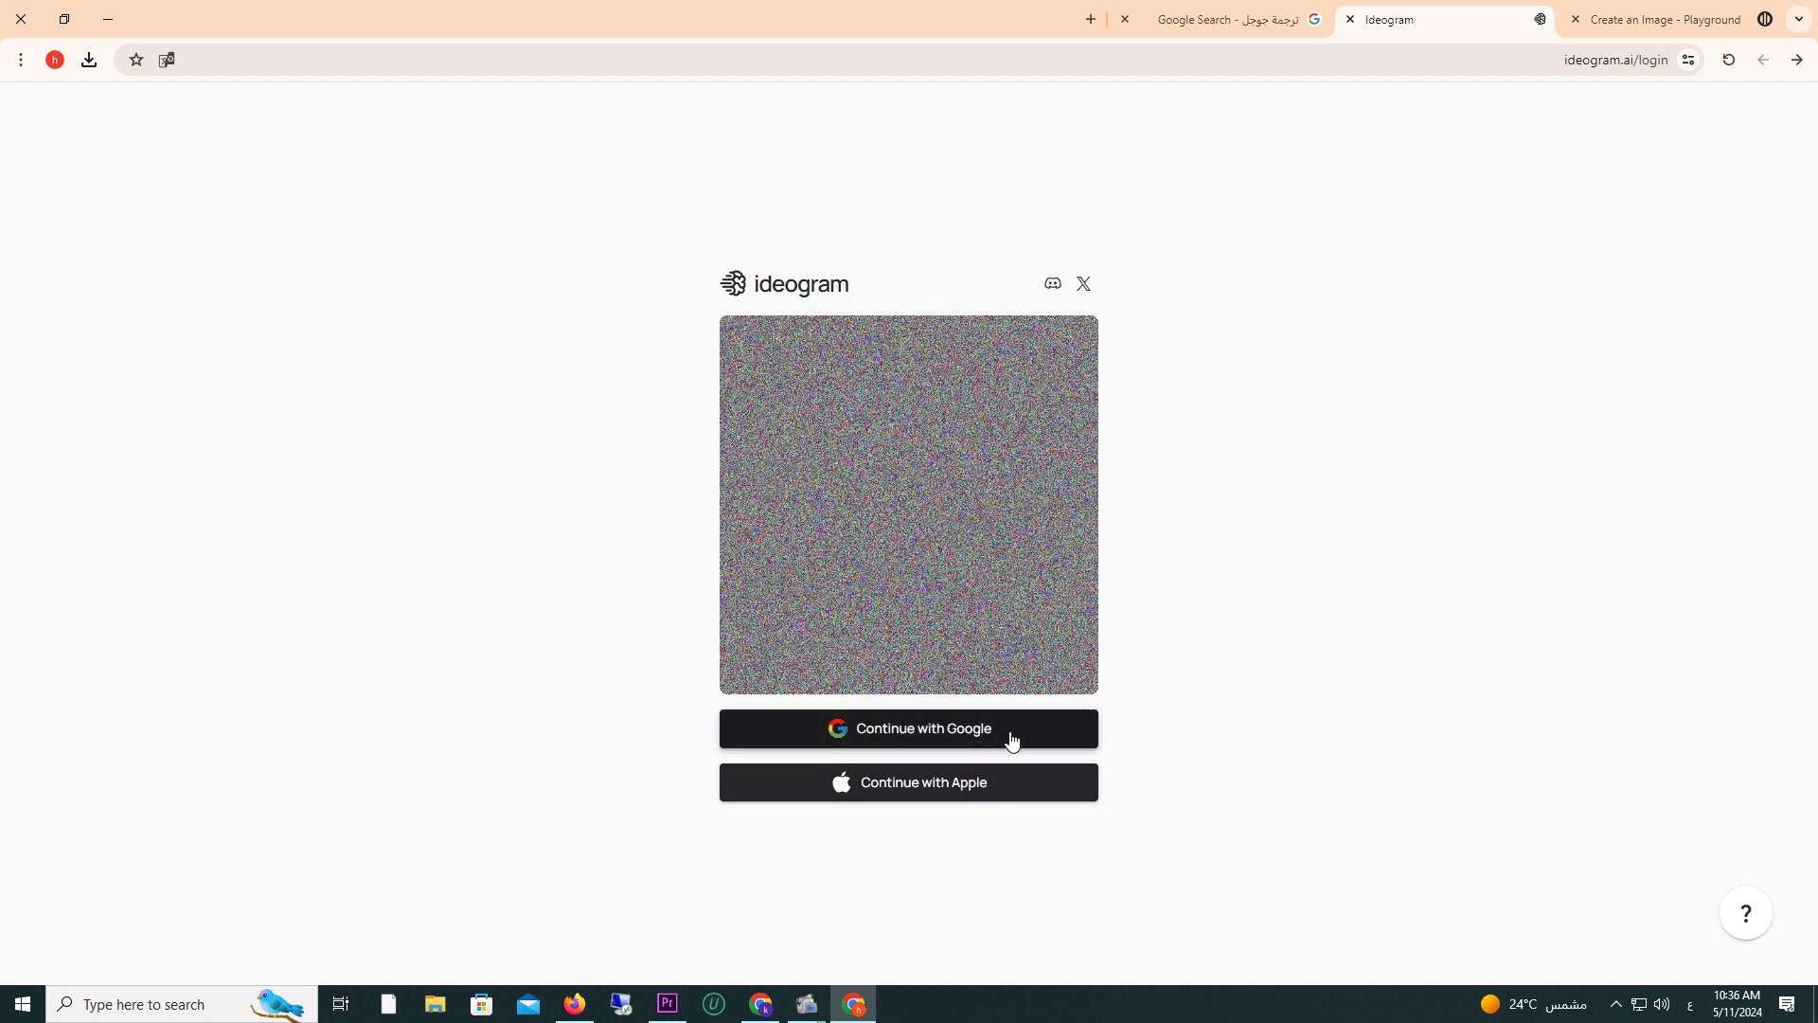
click(959, 741)
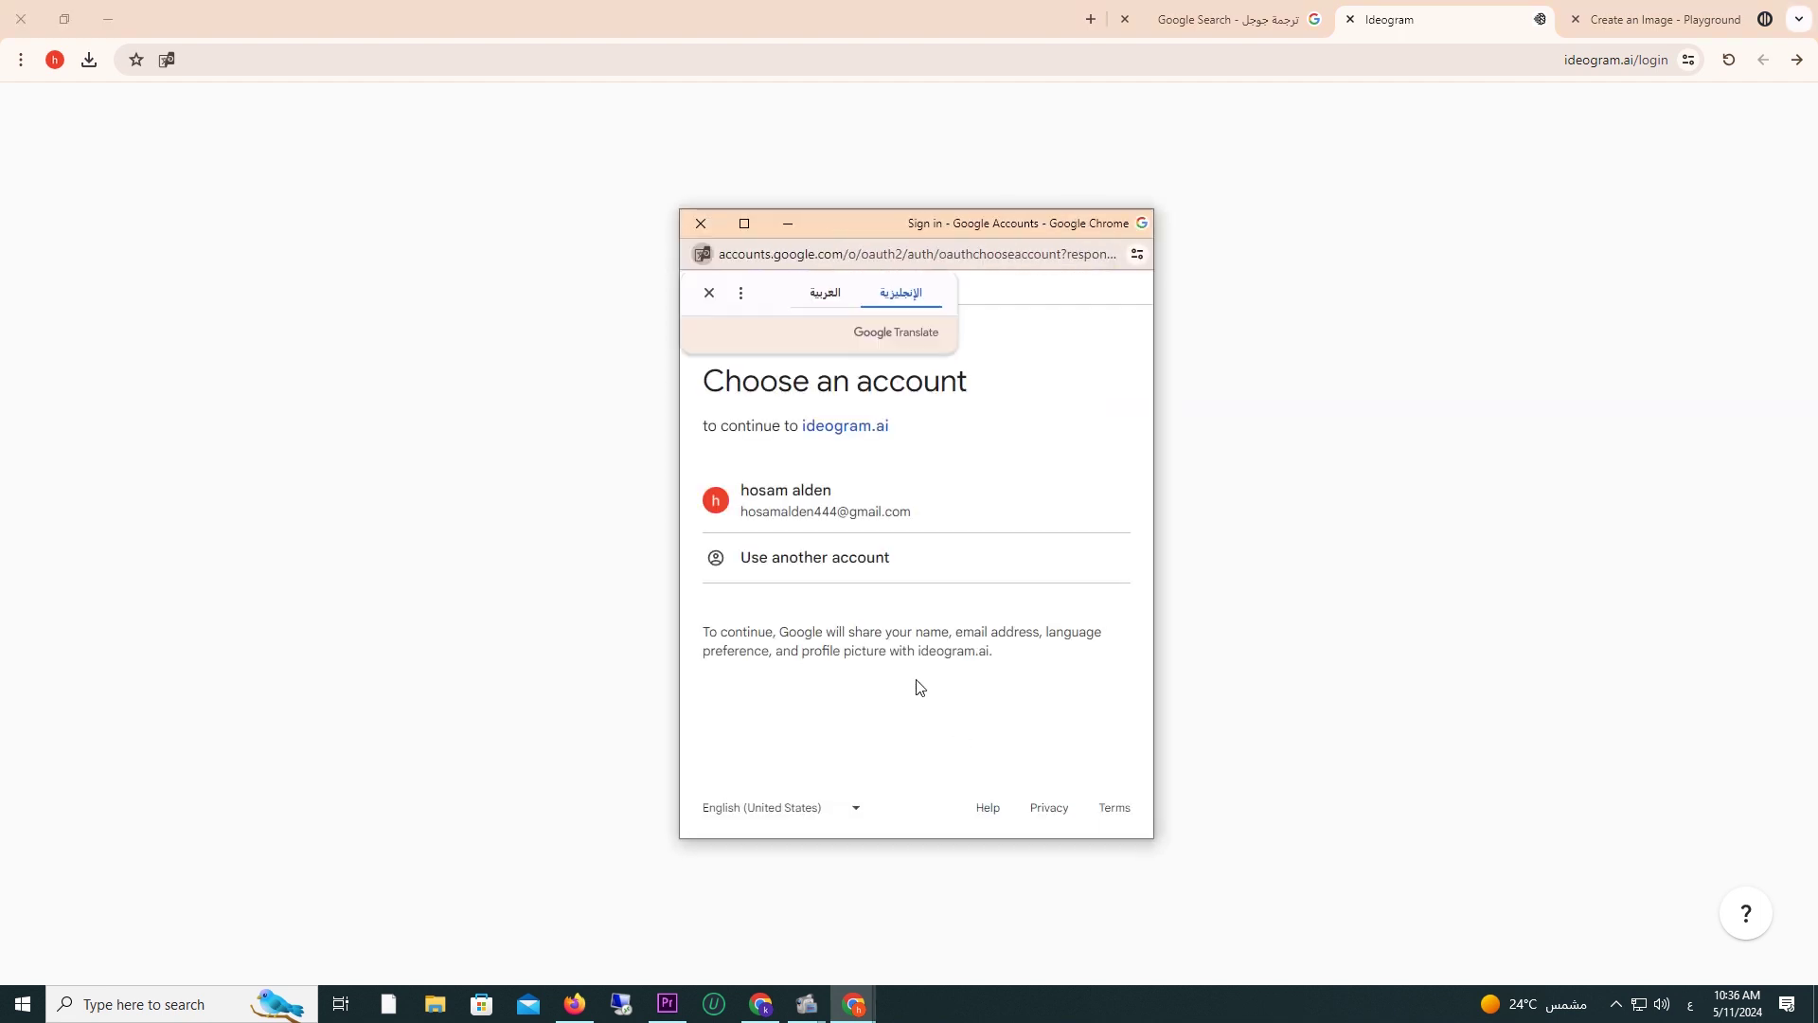
click(828, 519)
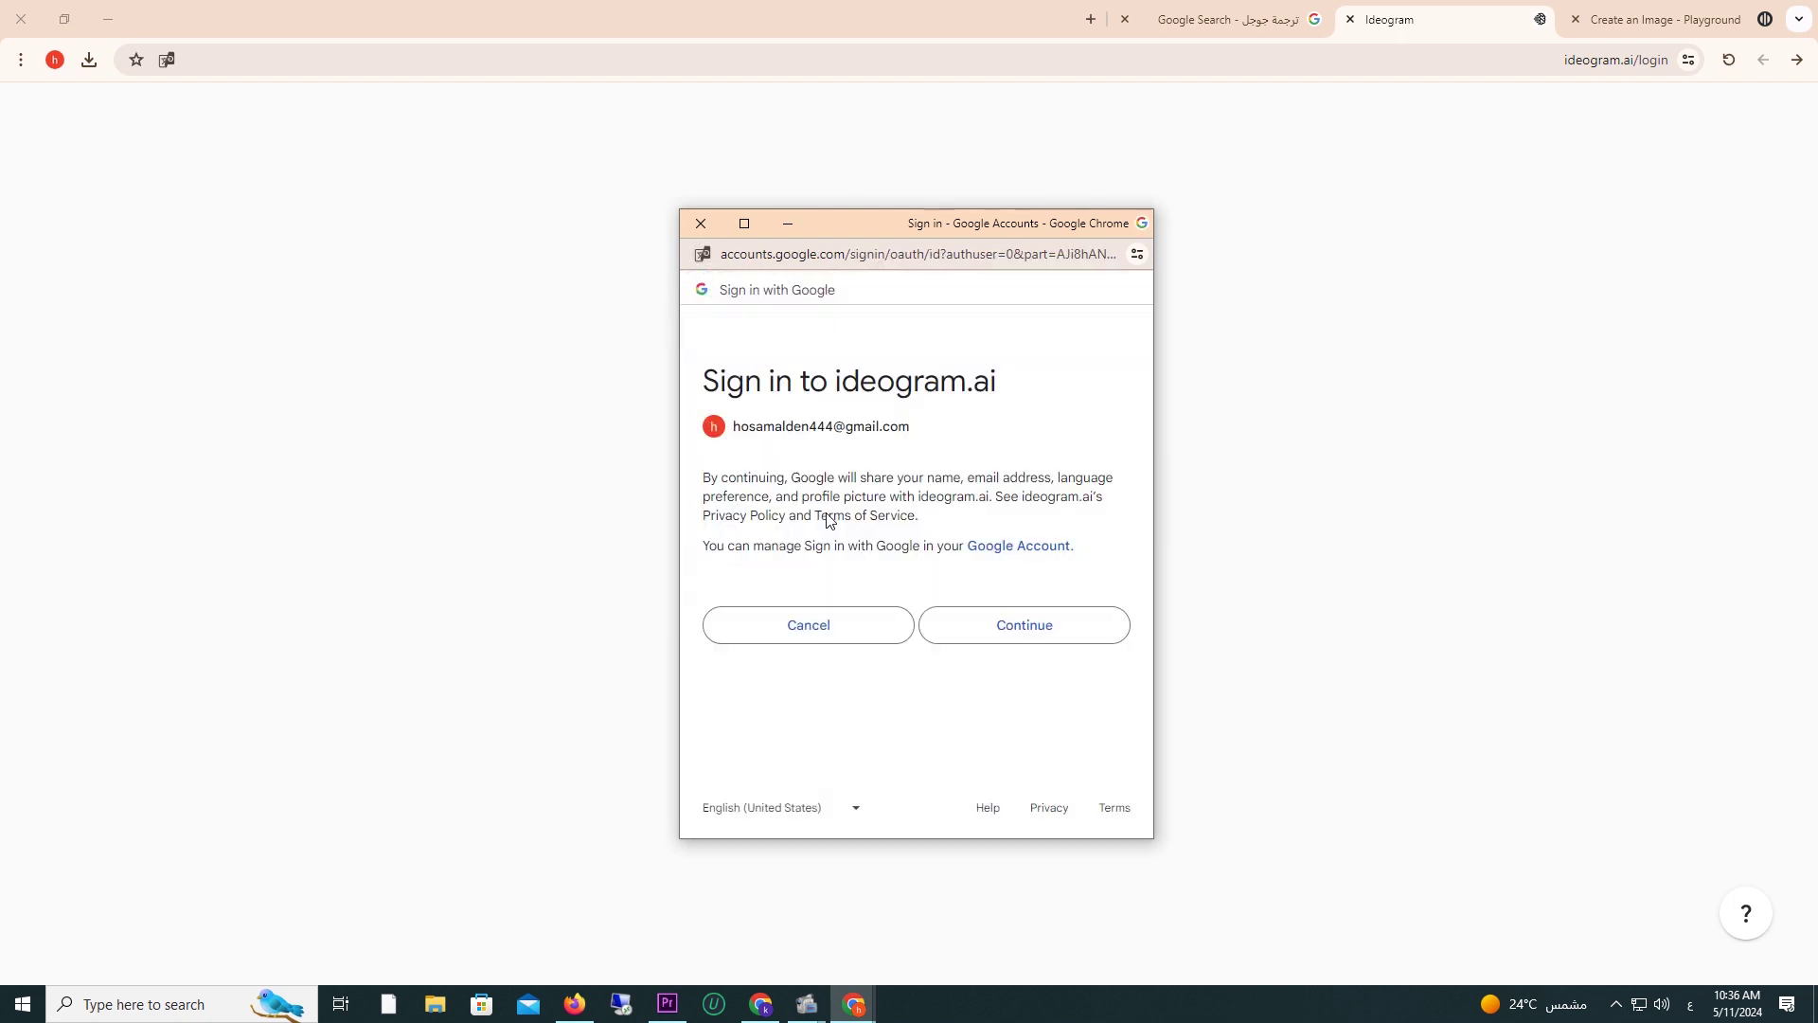
click(1041, 641)
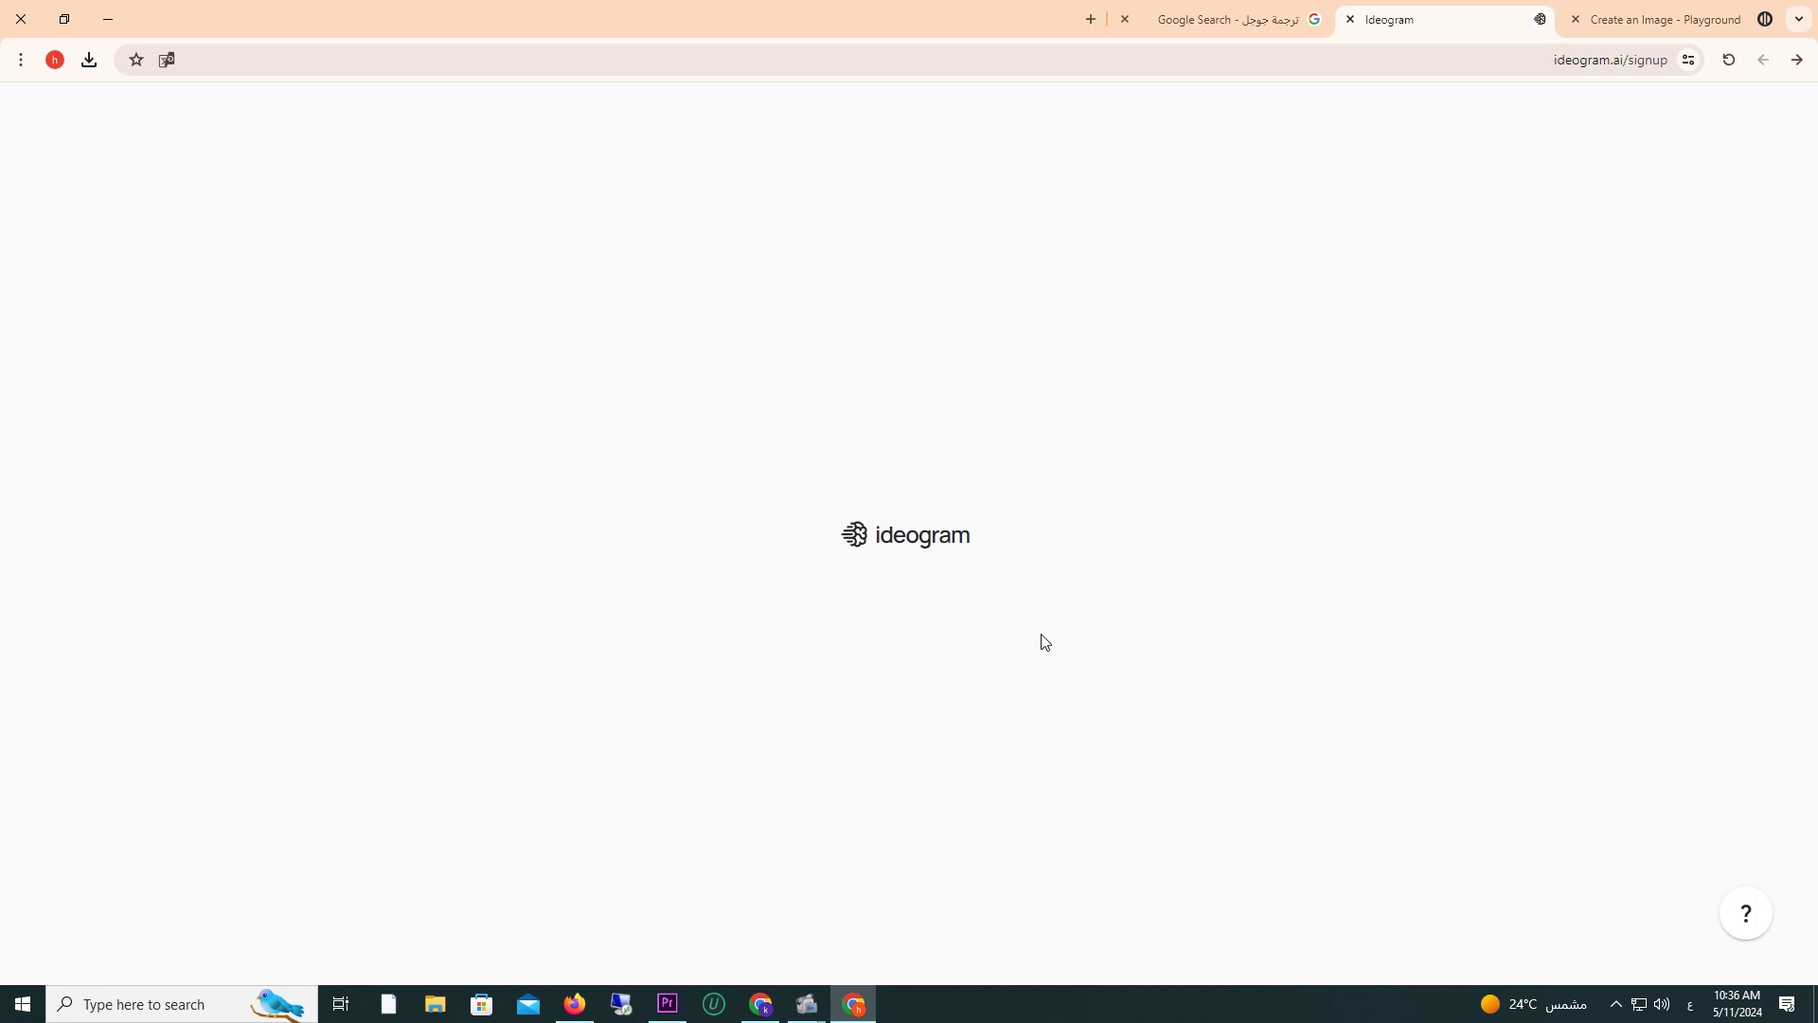
click(687, 550)
click(909, 600)
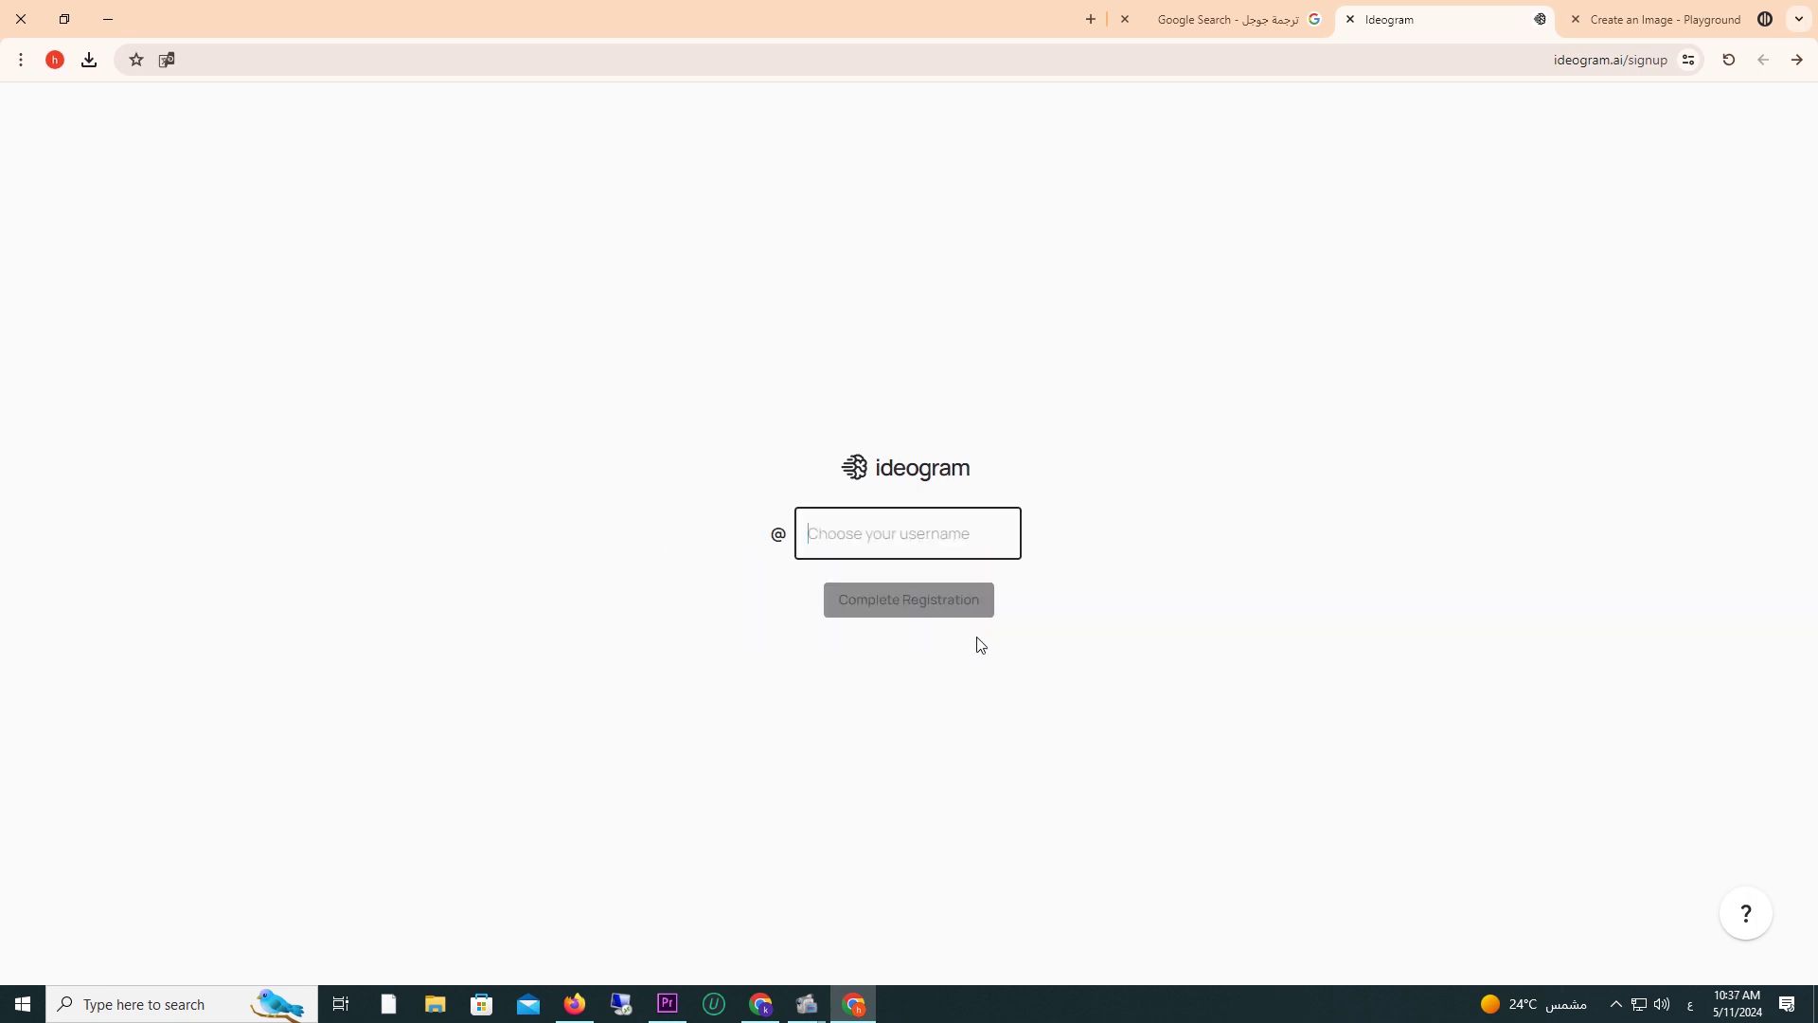
Switch the keyboard language to English, choose the username tttt4444, and complete the Ideogram registration.
text(ف)
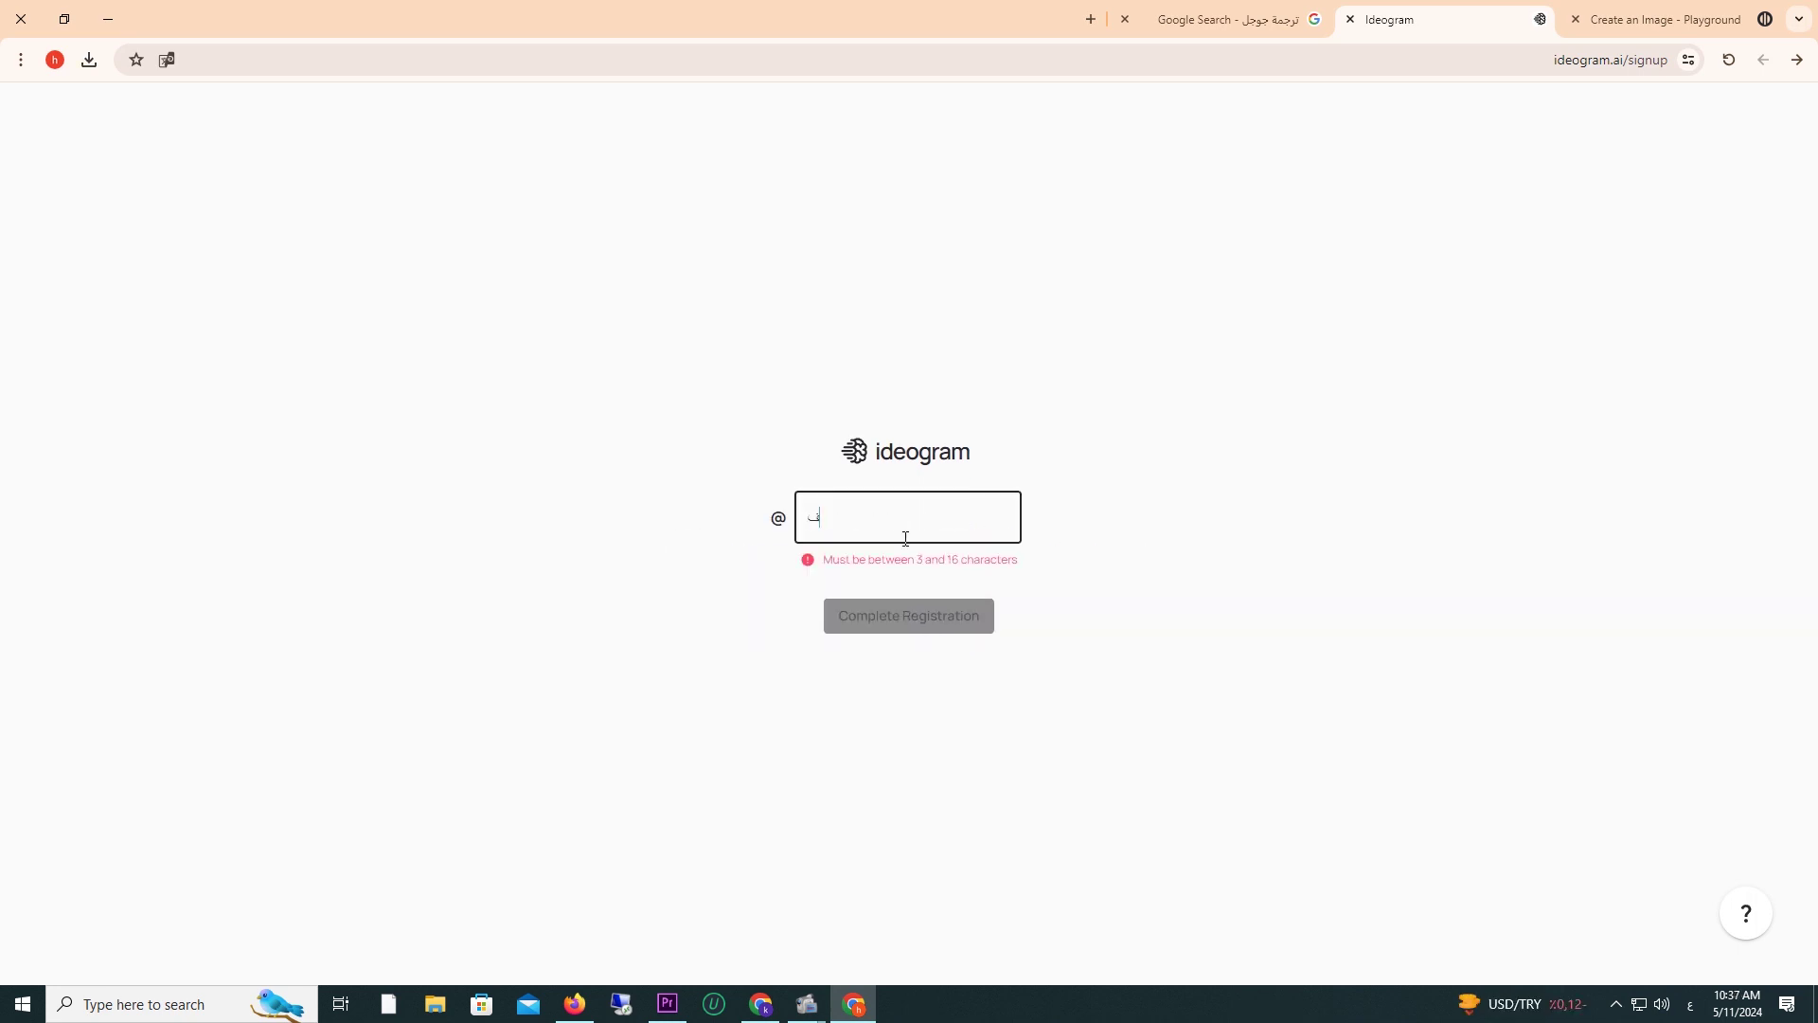
key(BackSpace)
key(alt+shift)
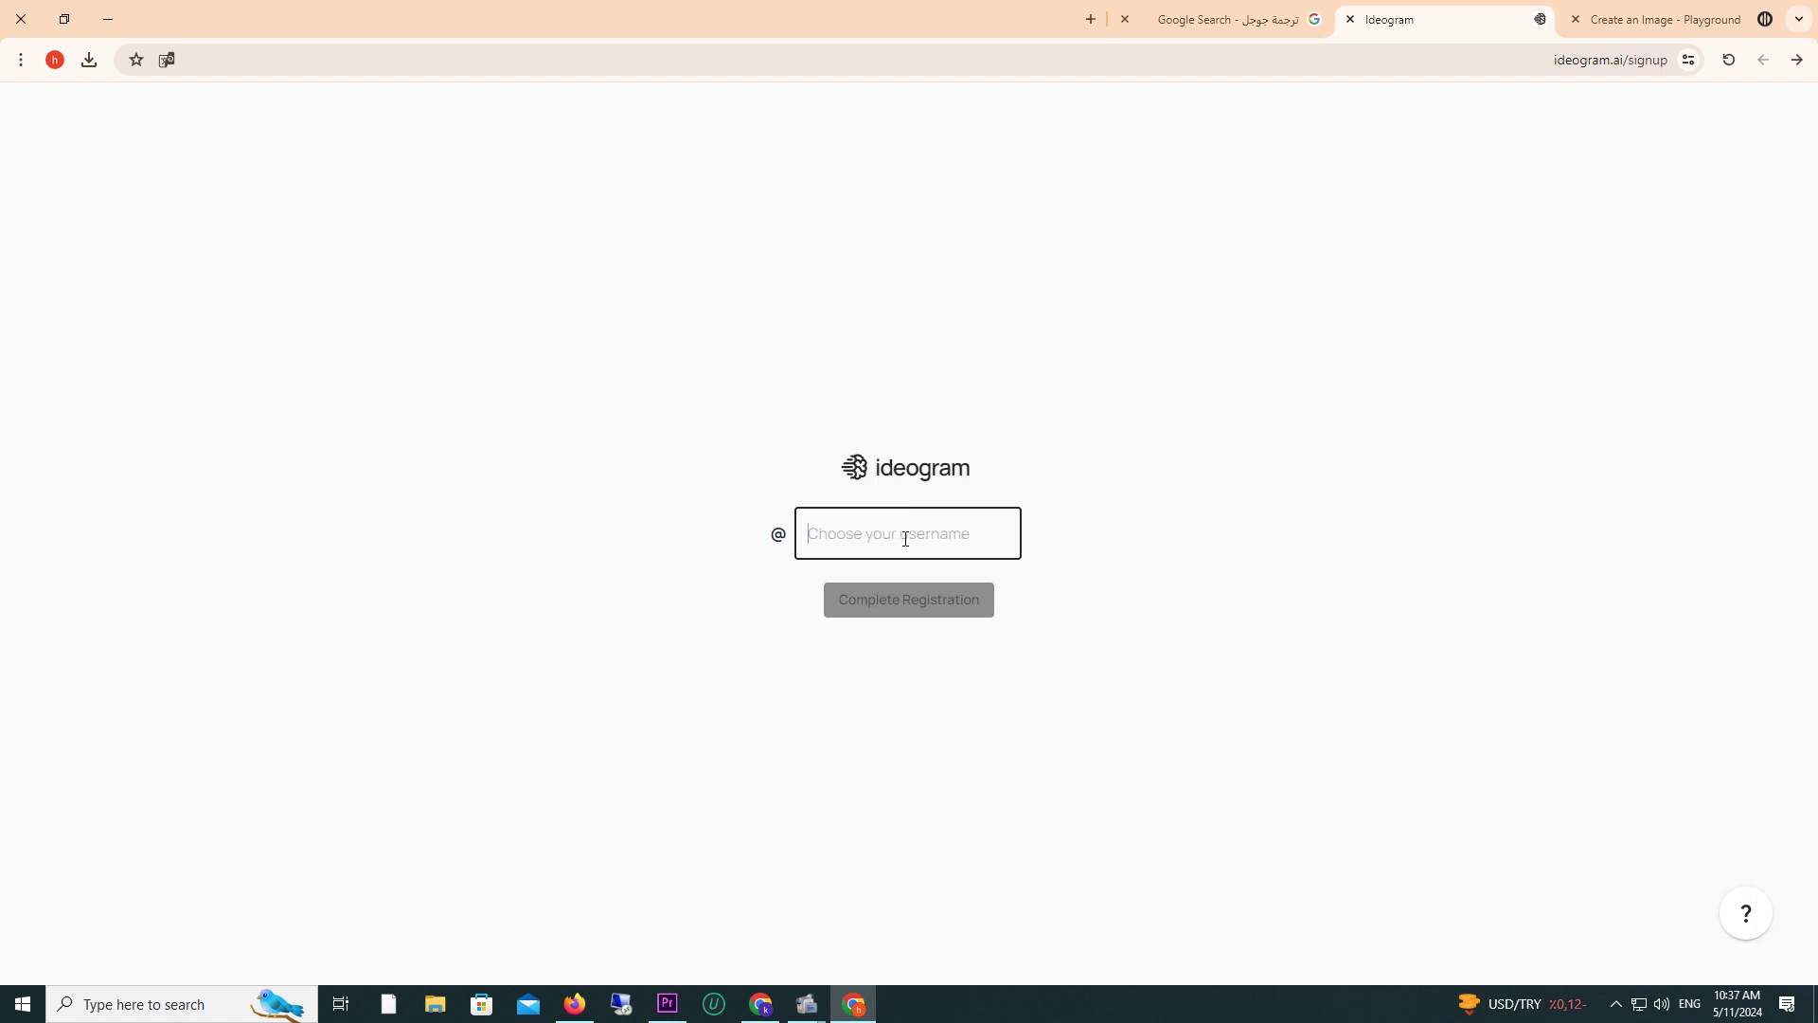
text(tttt)
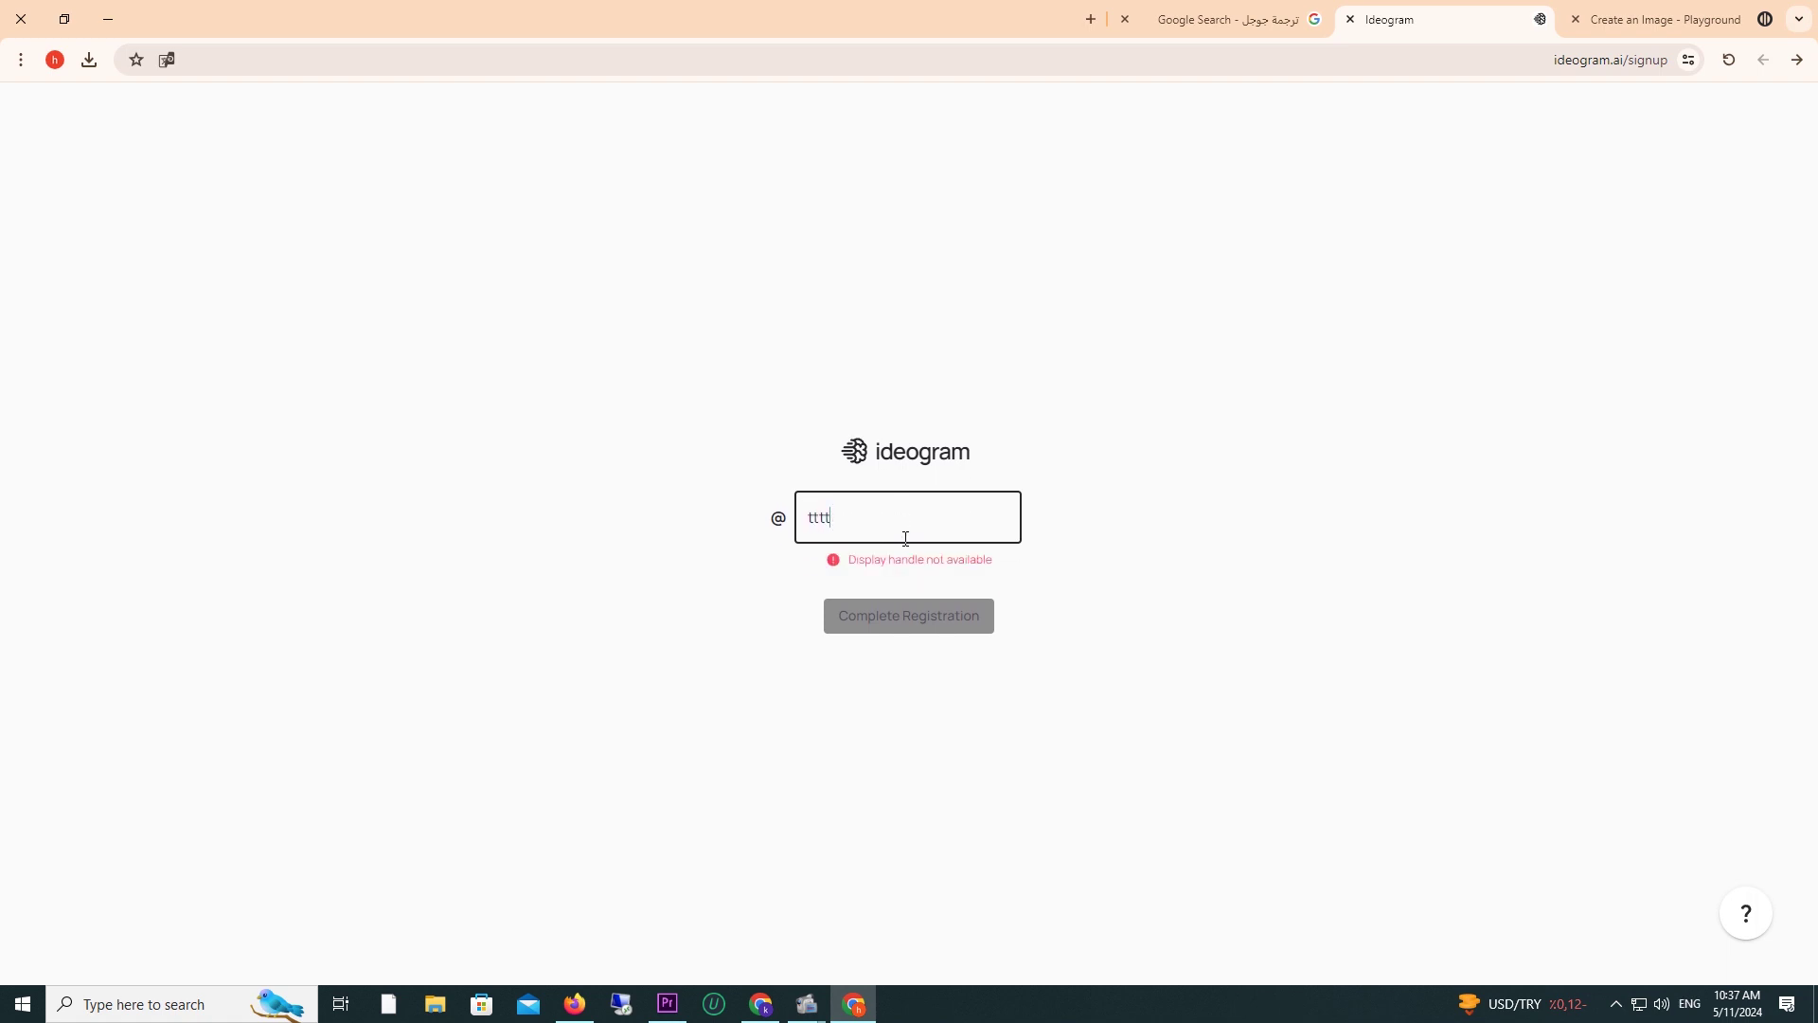
text(4444)
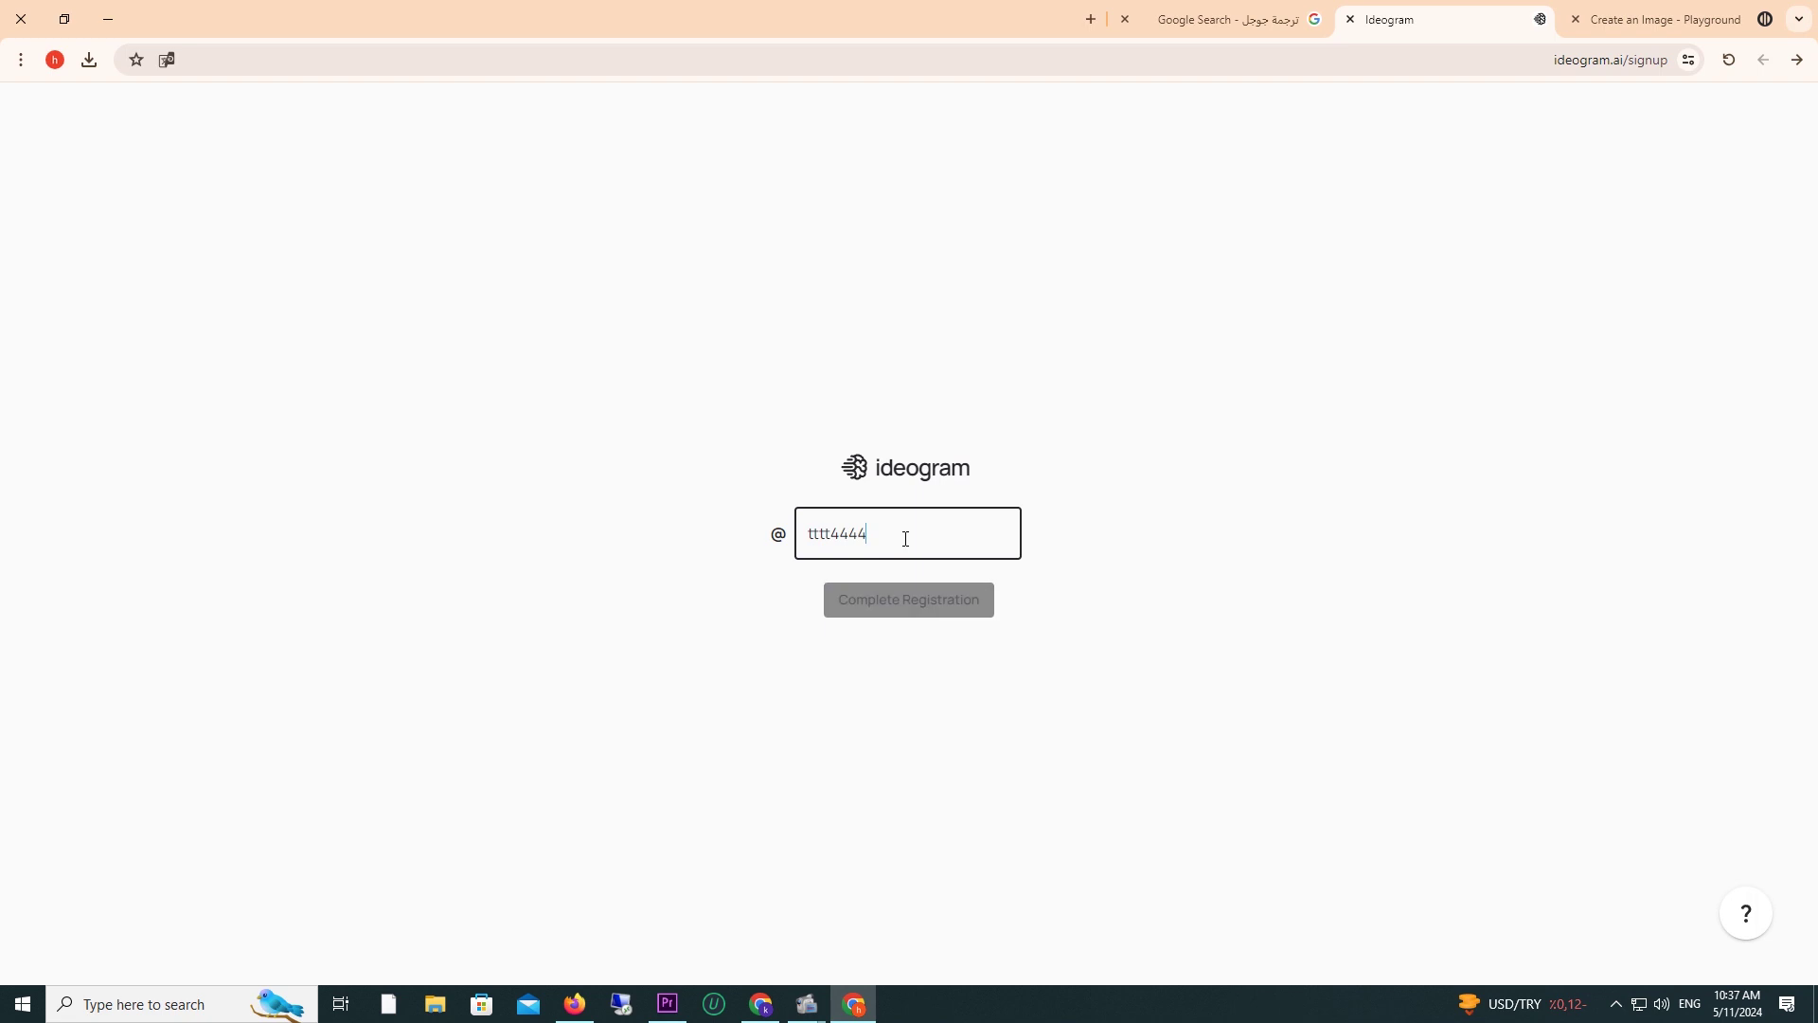
click(916, 611)
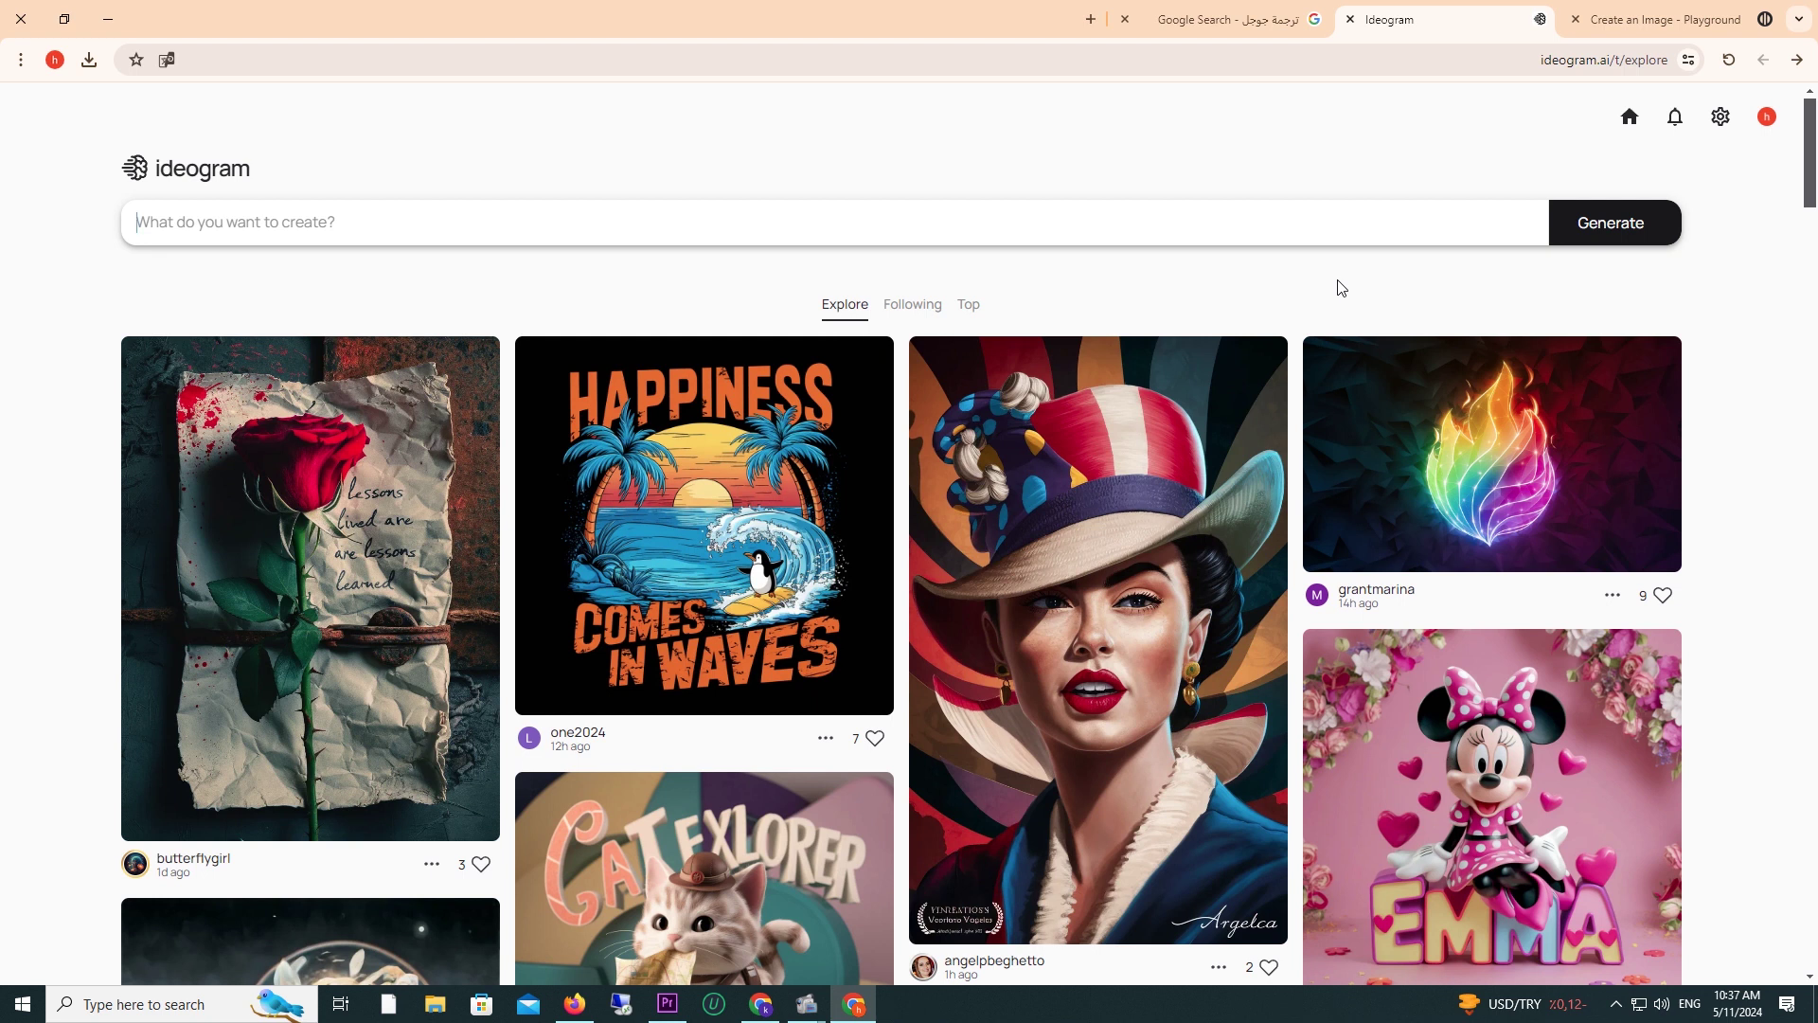
Open the Ideogram prompt editor for describing a new image.
click(413, 225)
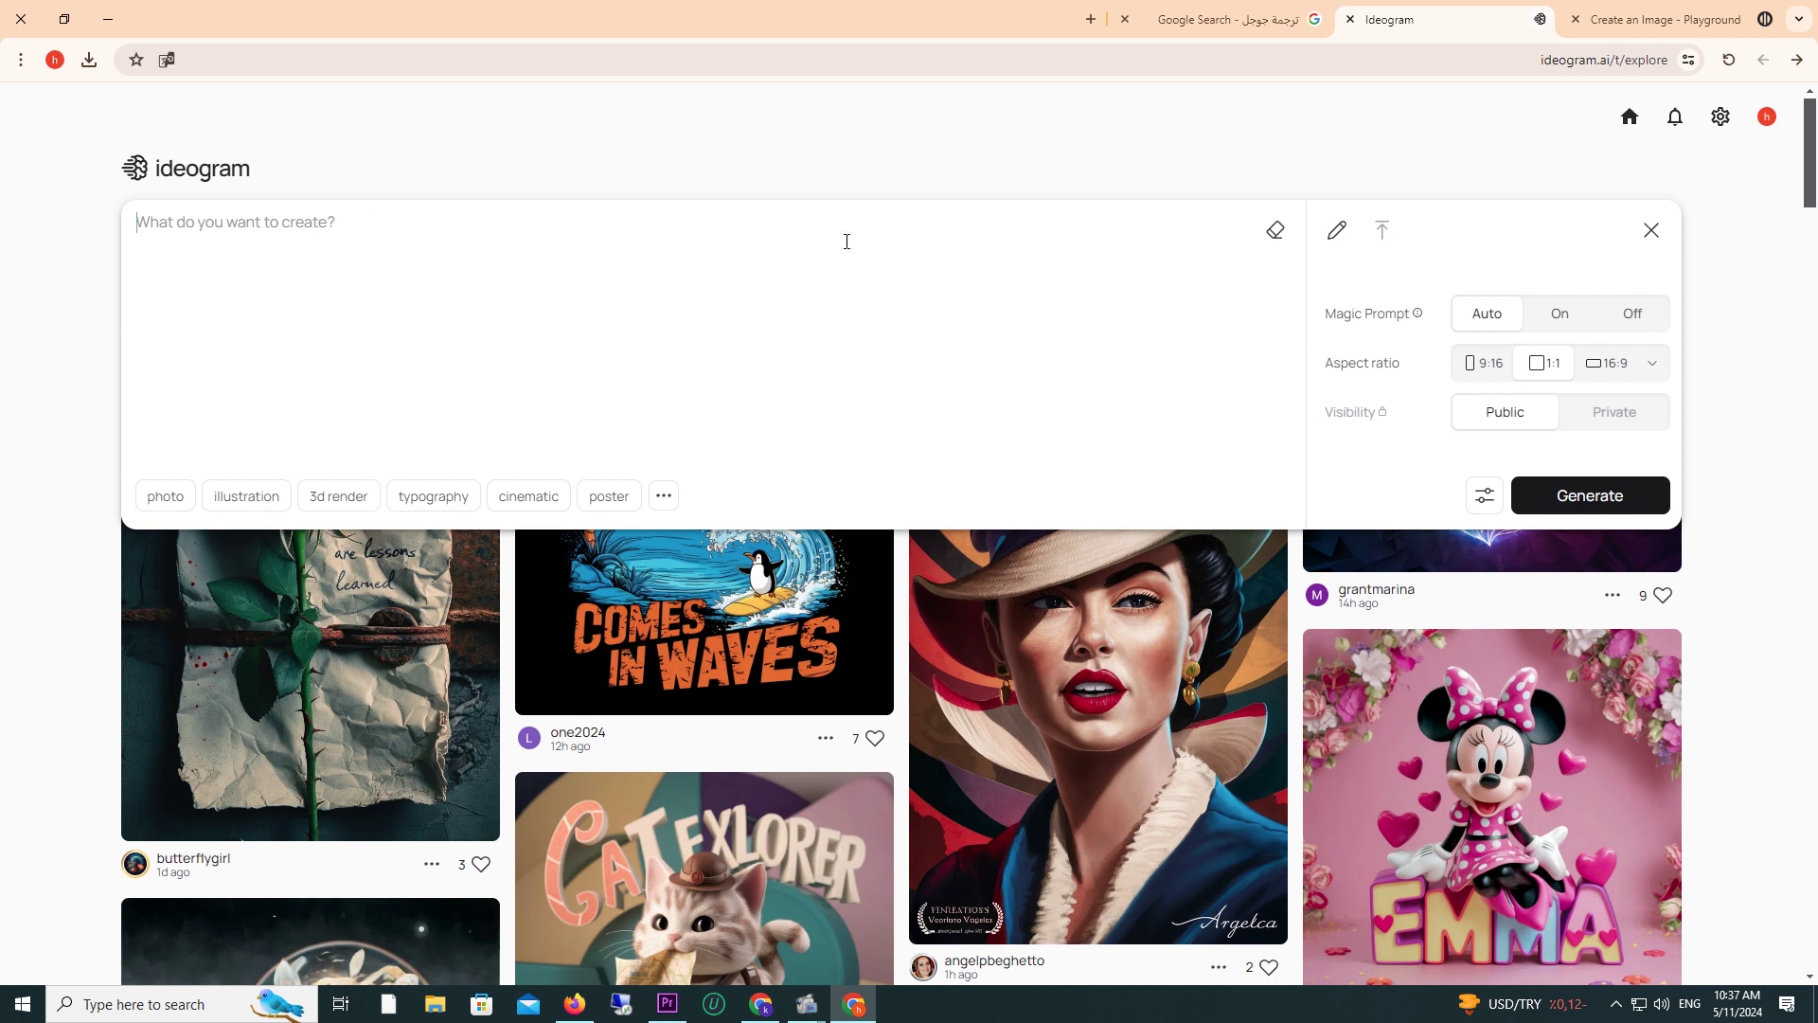